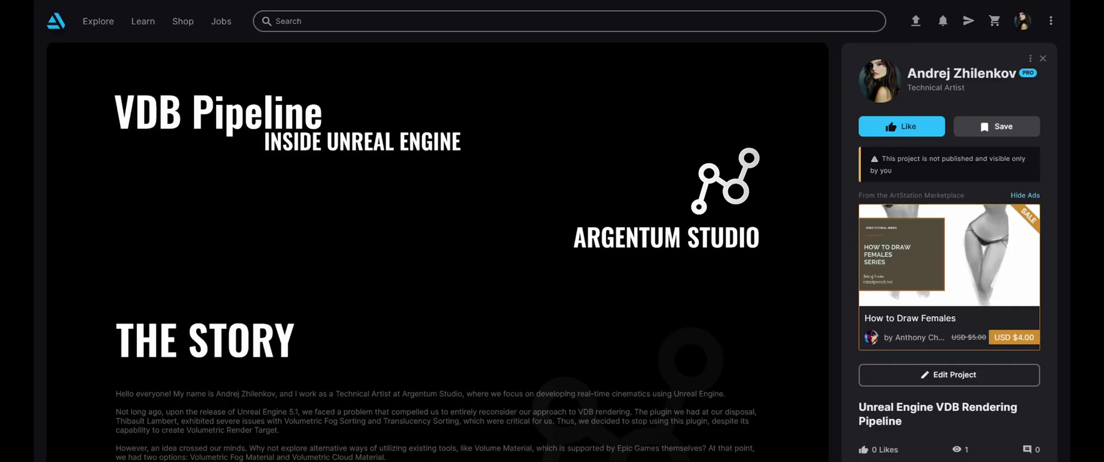
Step: Read through the VDB pipeline article and the OpenVDB and NanoVDB plugin README, covering features, import and volume texture conversion
scroll(551, 231, down, 2)
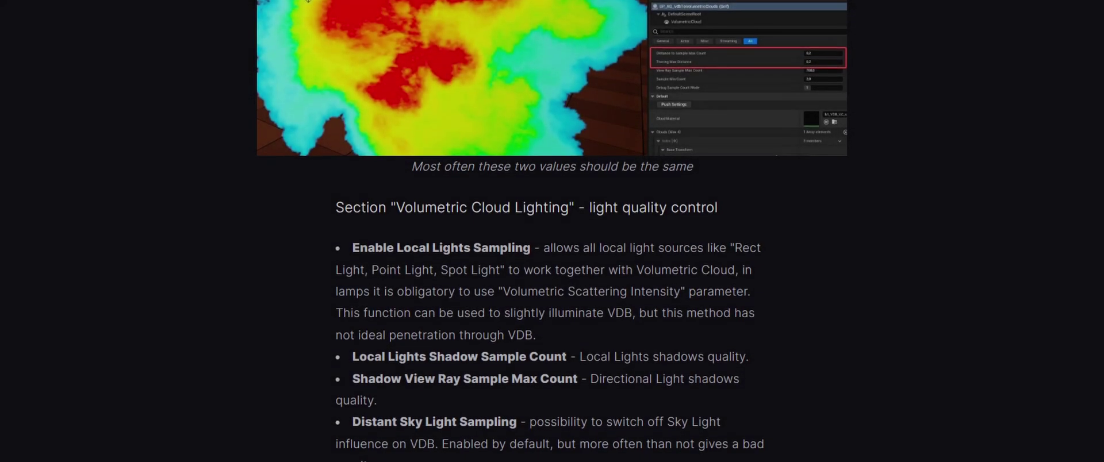
scroll(552, 230, down, 4)
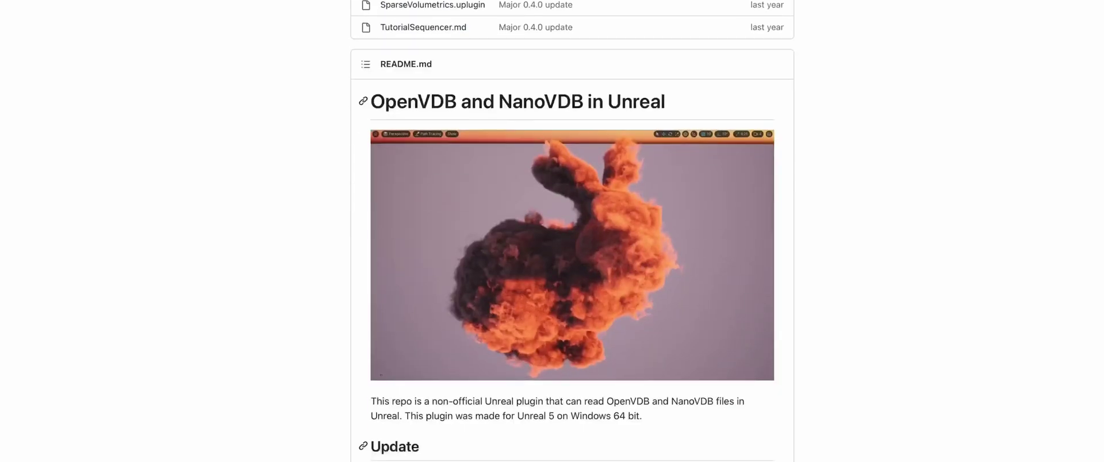
scroll(572, 236, down, 18)
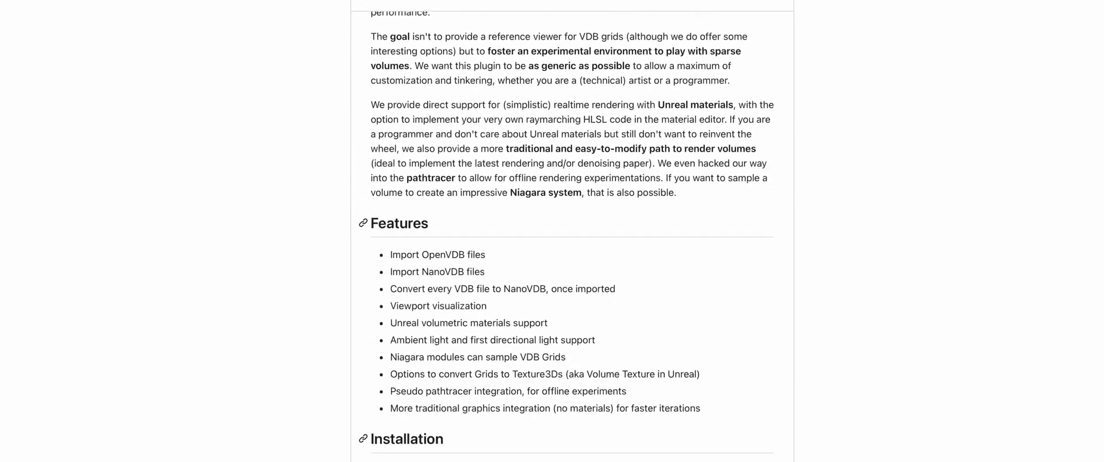
scroll(572, 230, down, 20)
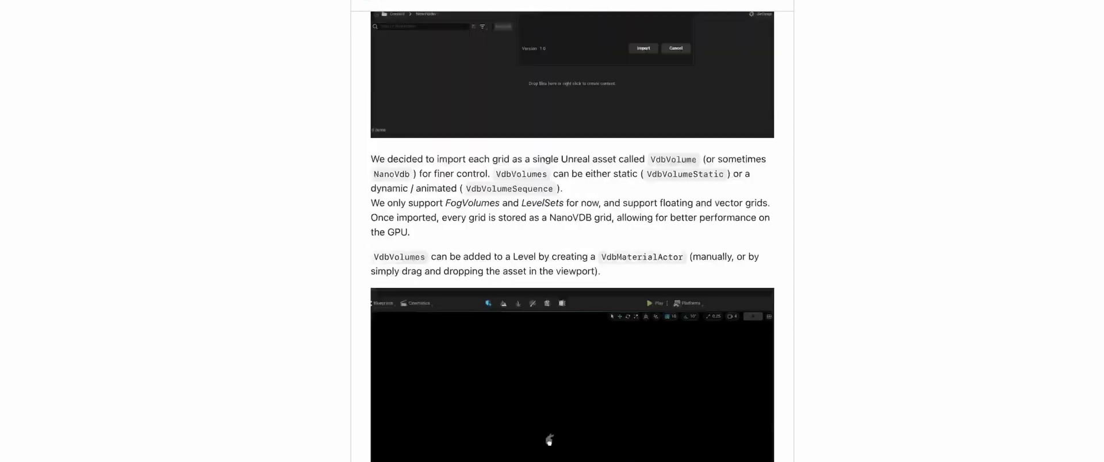
scroll(572, 230, down, 20)
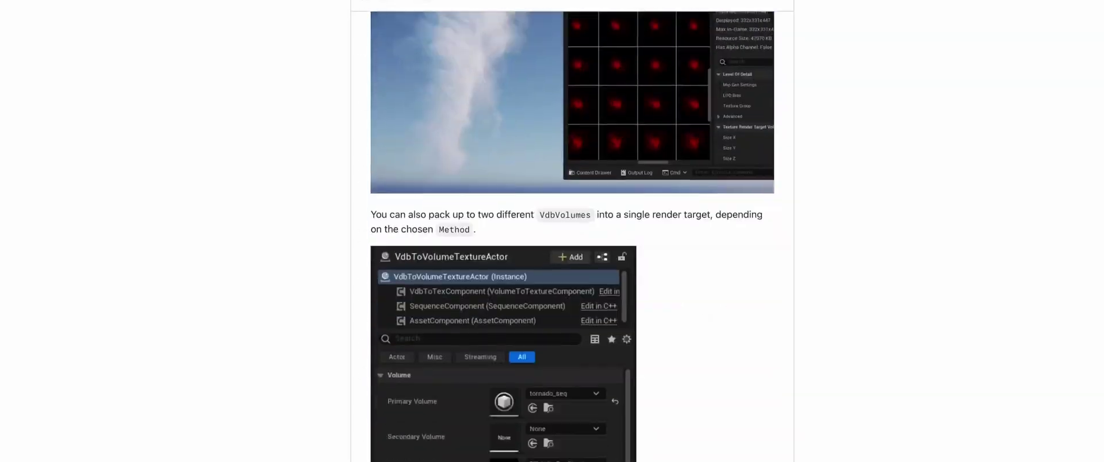
scroll(571, 230, down, 3)
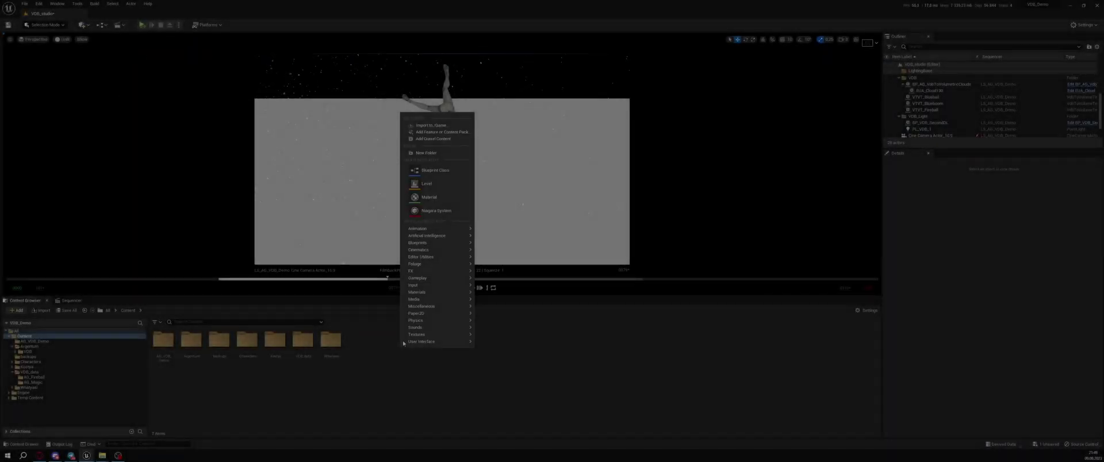
Step: Create a Janga folder in Content and a Janga_Gasoline folder inside VDB_data
click(460, 153)
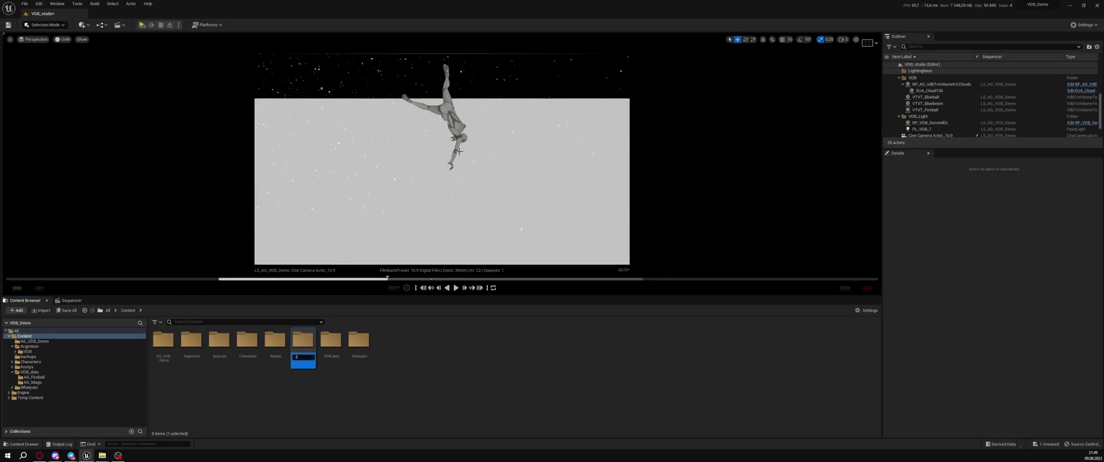
key(Return)
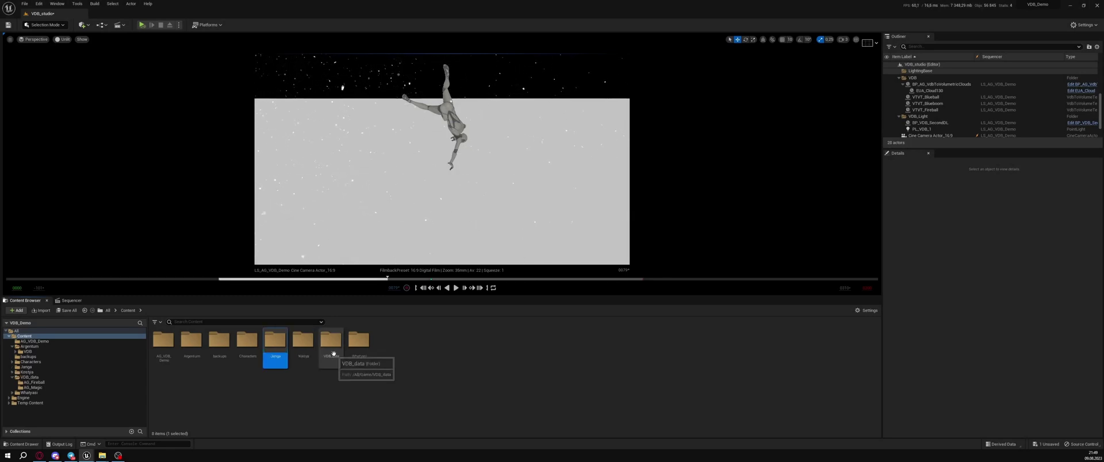
double_click(332, 354)
right_click(316, 368)
click(373, 174)
text(Ganga_Gasoline)
key(Return)
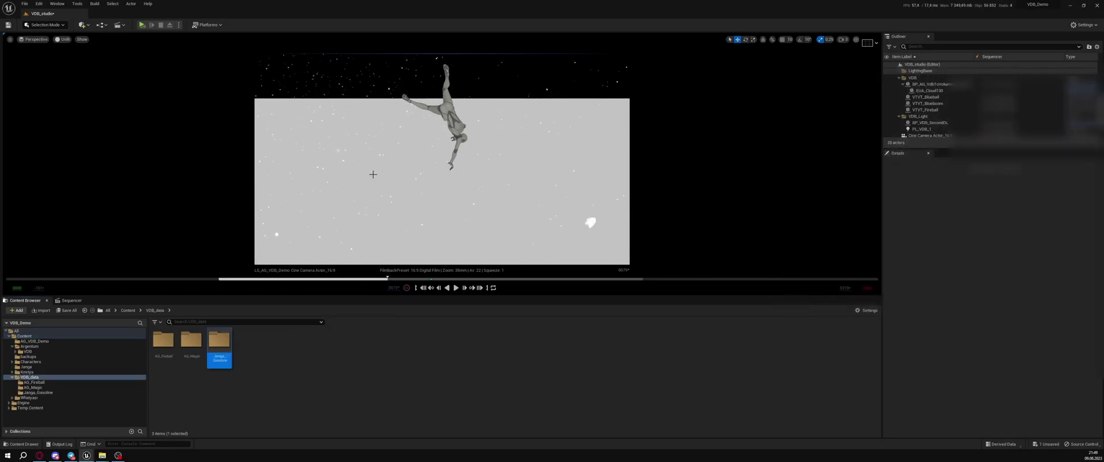
Step: Import only the density grid of embergen_gasoline_explosion_a_0.vdb as a sequence into Janga_Gasoline, with quantization type Fp 16
double_click(219, 341)
click(102, 456)
drag(755, 139, 458, 373)
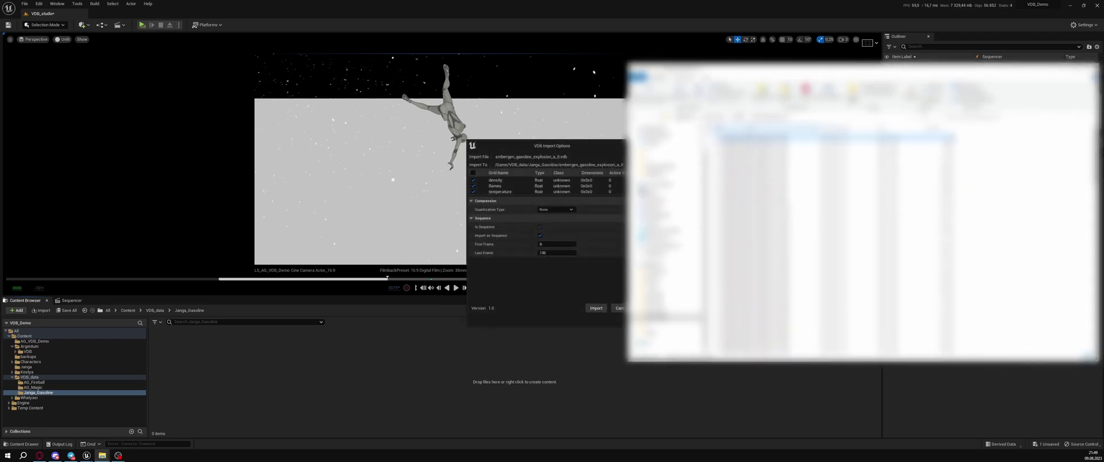
drag(768, 69, 1103, 95)
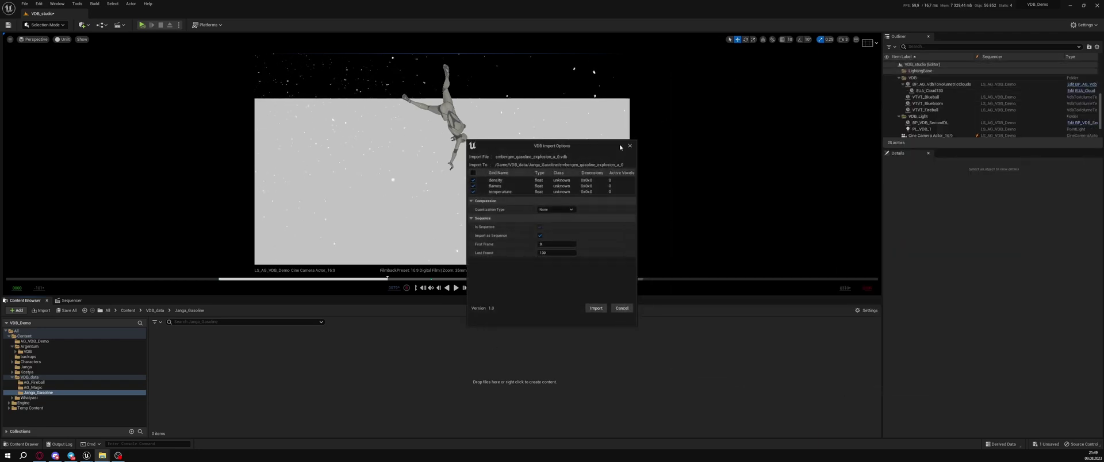
click(560, 211)
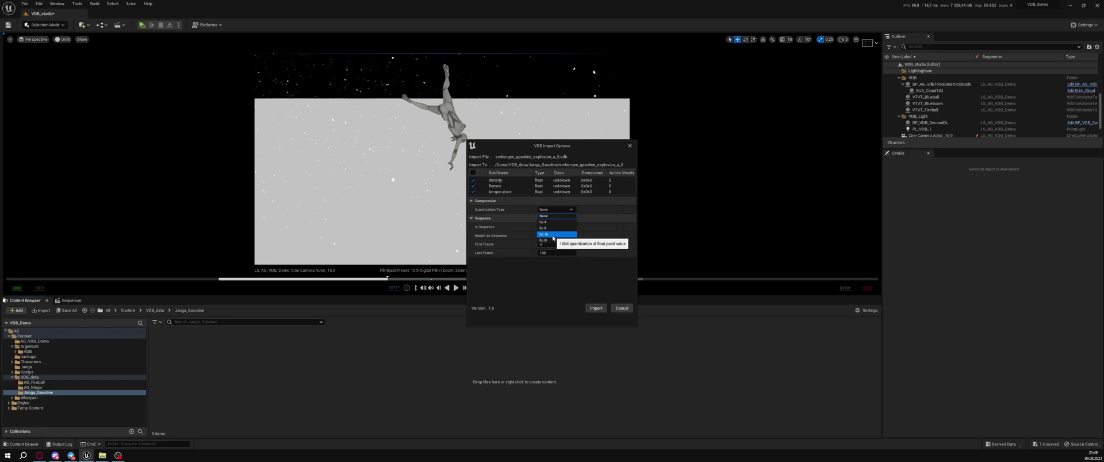
click(557, 236)
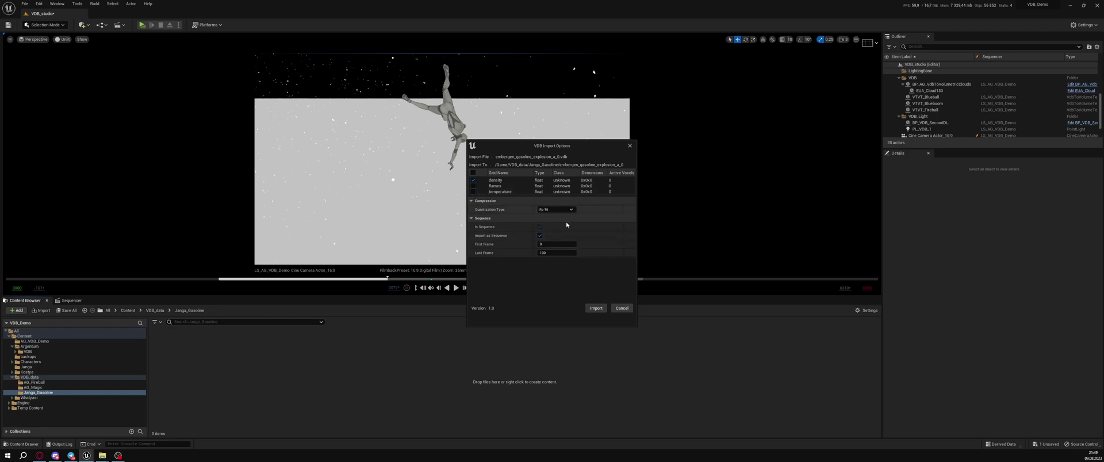
click(596, 308)
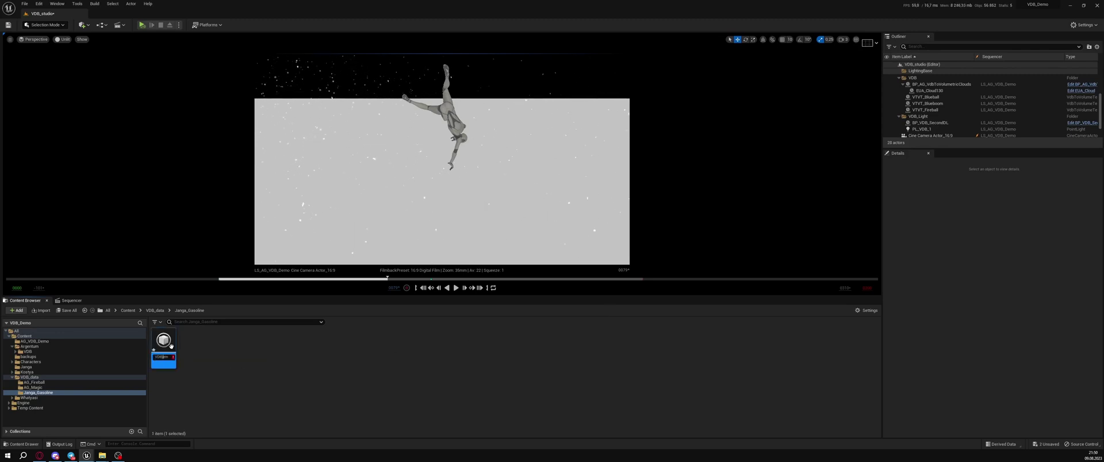
key(Return)
Step: Import only the flames grid of the same gasoline explosion sequence with Fp 16 quantization and return to the Content folder
drag(447, 398, 309, 365)
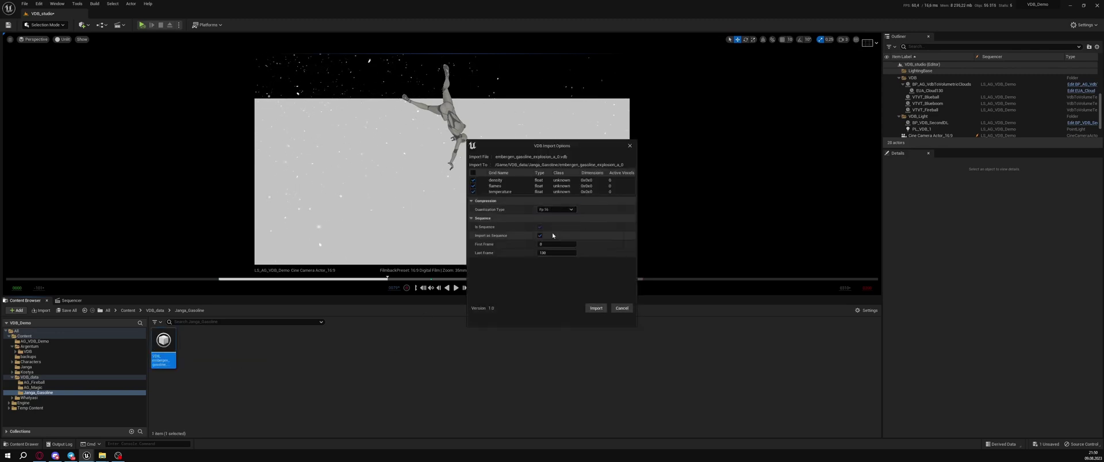
click(473, 192)
click(473, 185)
click(596, 308)
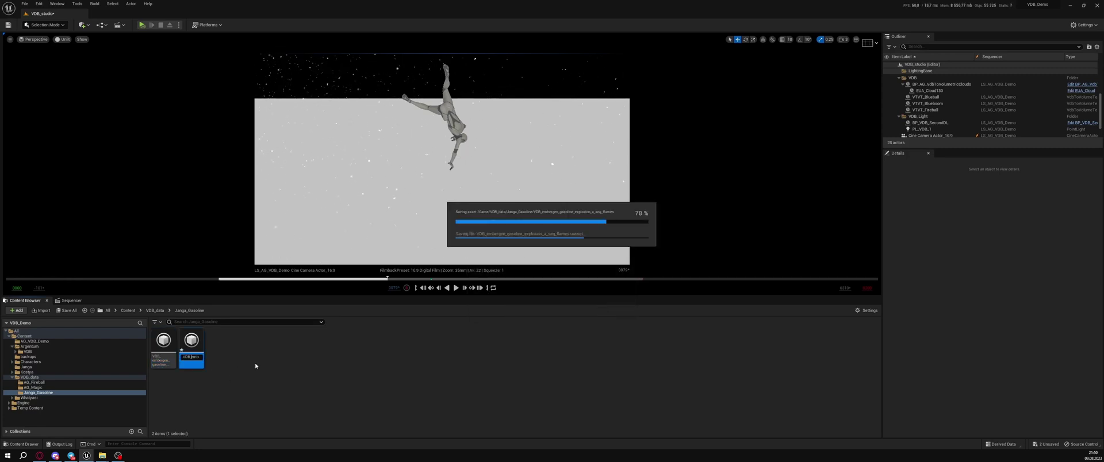
click(155, 310)
click(128, 310)
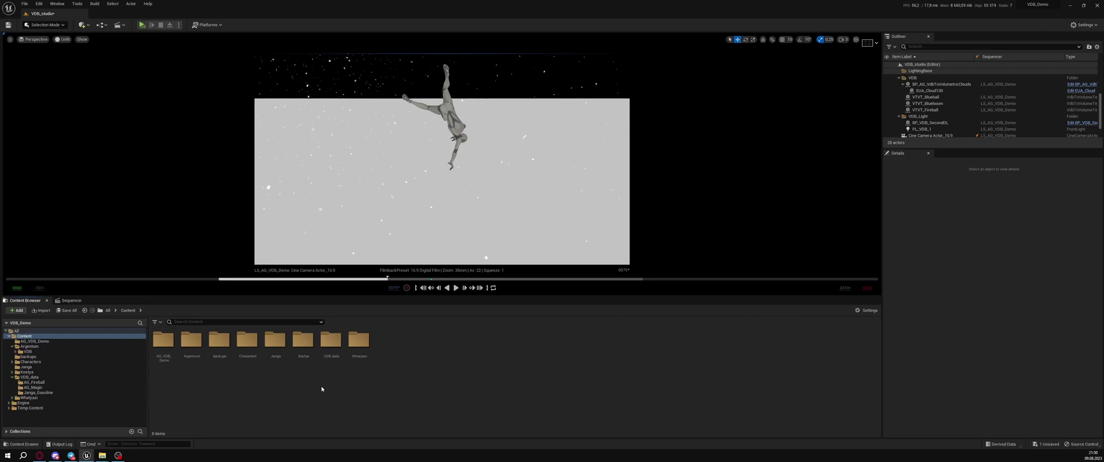
Step: Create a new level from the template with basic sky lighting and a floor, saving the modified VDB_studio level
click(24, 3)
click(25, 4)
click(25, 3)
click(41, 22)
double_click(554, 188)
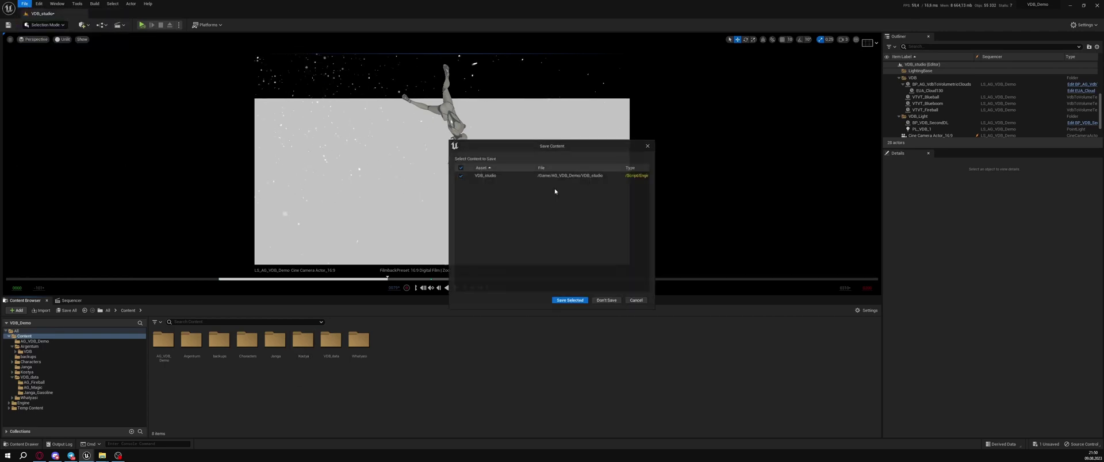
click(566, 299)
Step: Switch the viewport from cinematic to default and set its view mode to Lit
click(38, 40)
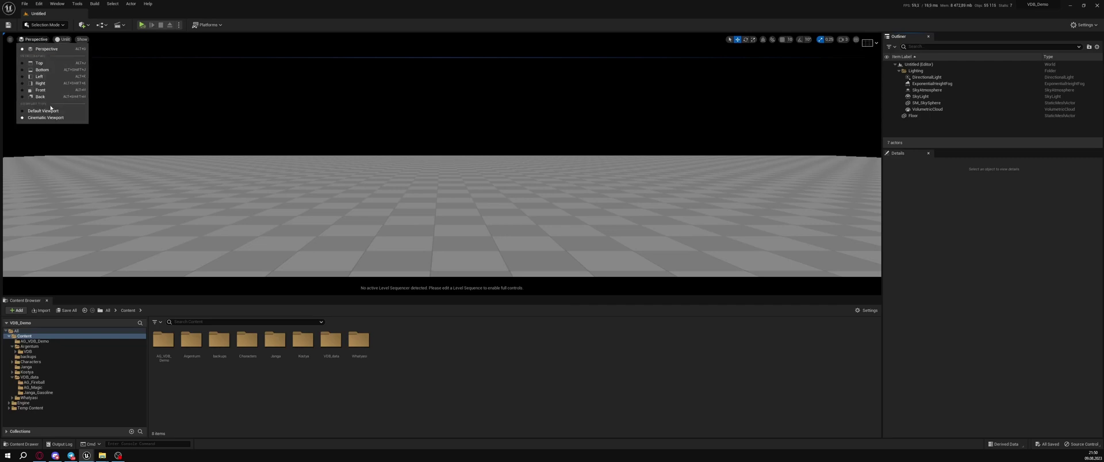
click(52, 109)
click(61, 40)
click(76, 55)
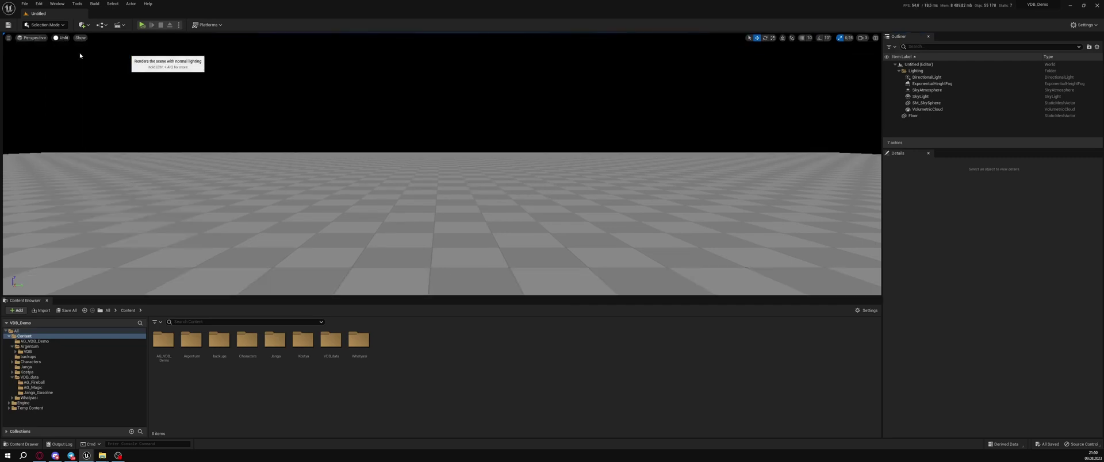
Step: Delete the level's VolumetricCloud actor and place the BP_AG_VdbToVolumetricClouds blueprint from Argentum/VDB in the scene
click(941, 109)
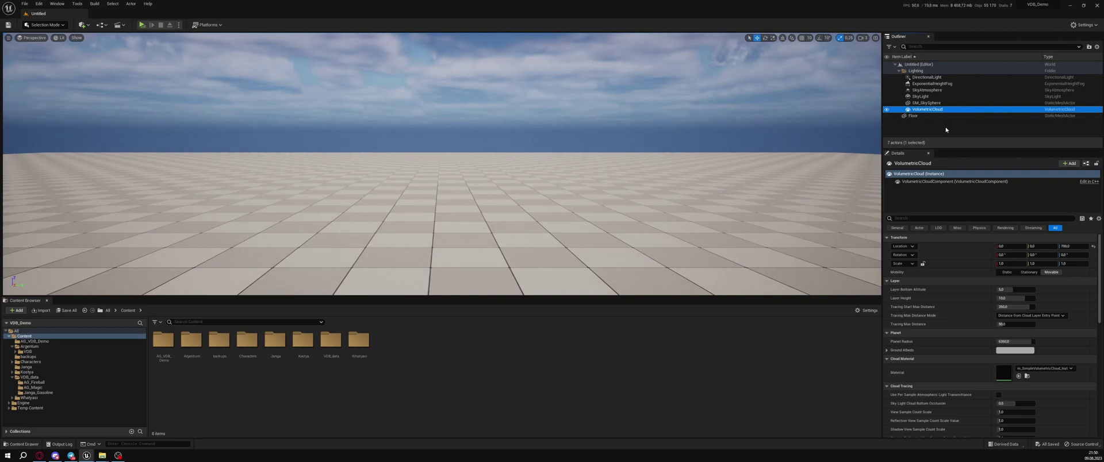
key(Delete)
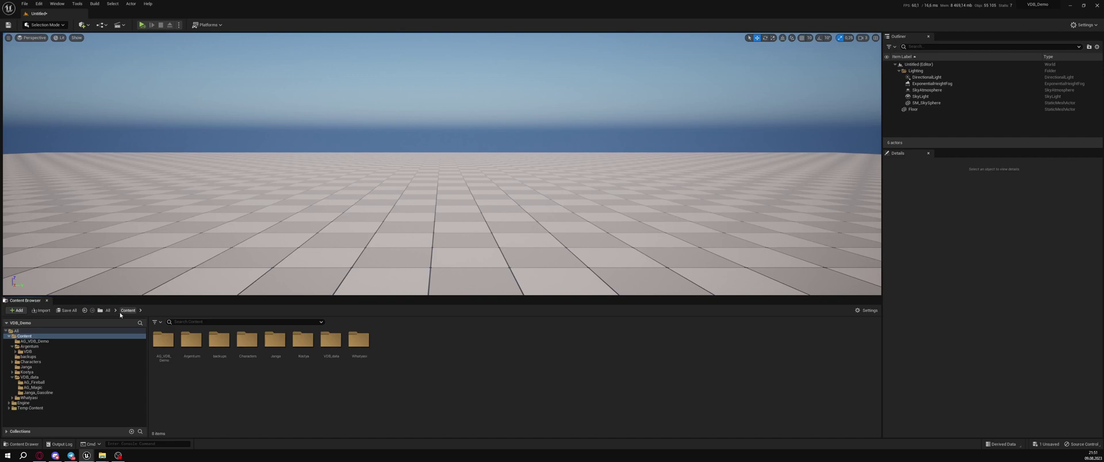
double_click(195, 364)
double_click(164, 345)
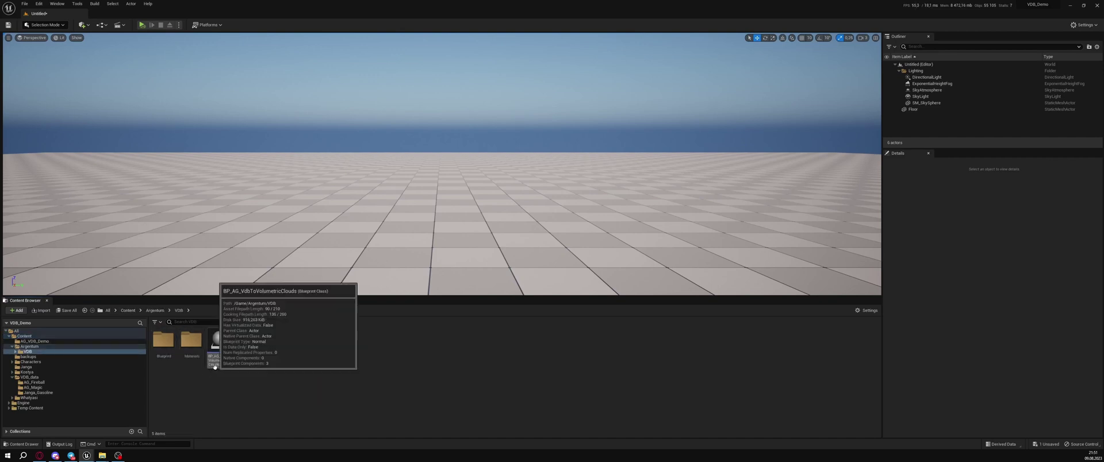
drag(214, 366, 260, 198)
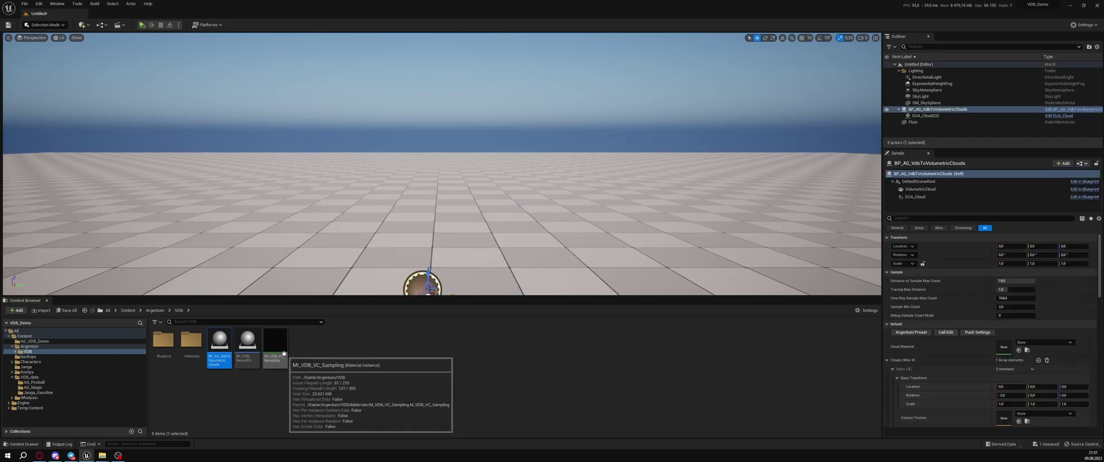
Step: Copy the MI_VDB_VC_Sampling material instance into the Janga folder and rename the copy MI_VDB_VC_Gasoline
drag(285, 354, 123, 372)
click(140, 389)
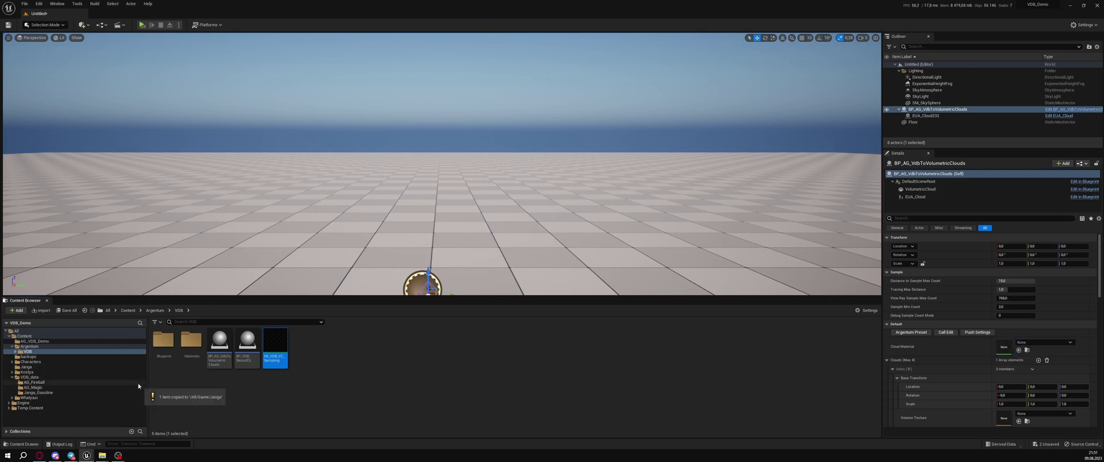
click(130, 368)
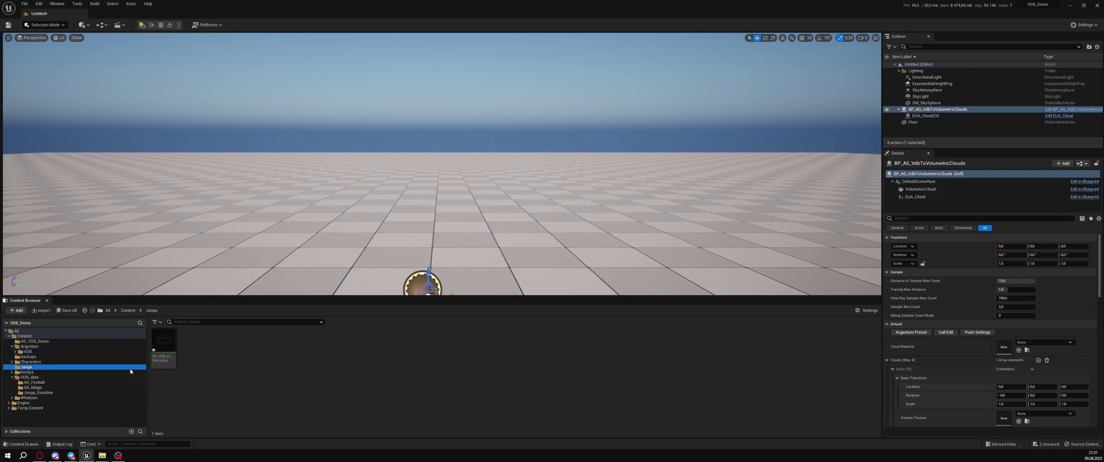
click(154, 351)
key(F2)
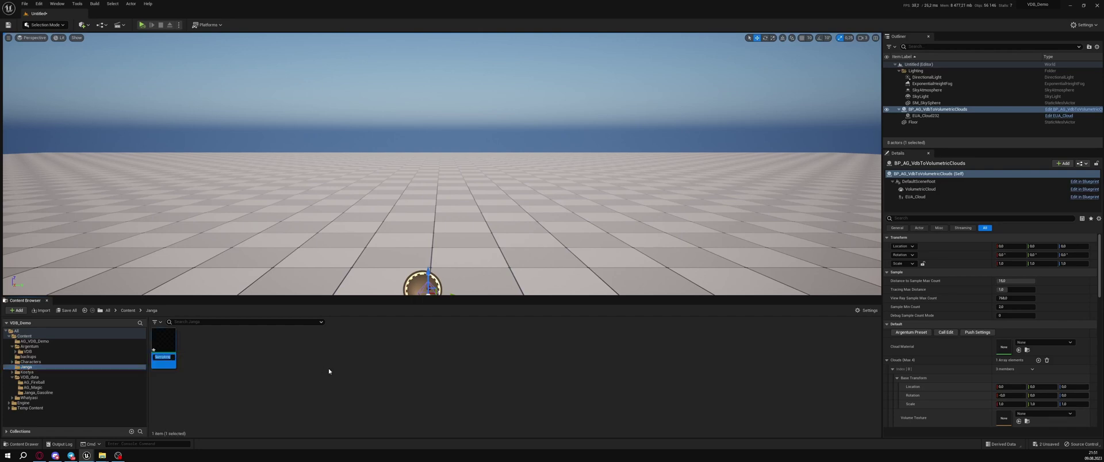
key(Right)
text(Gasoline)
key(Return)
click(315, 356)
Step: Place a Vdb To Volume Texture Actor in the level and rename it VTVT_Gasoline
click(4, 53)
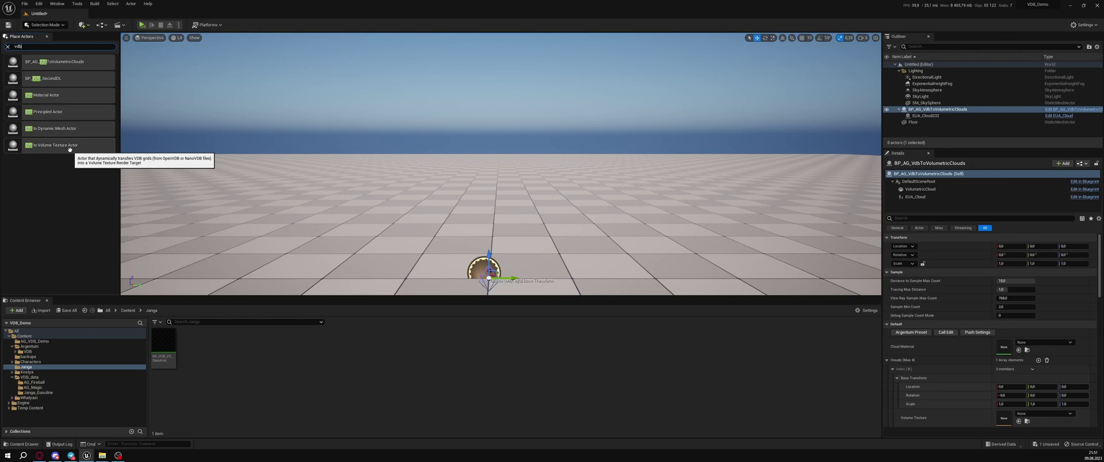
drag(68, 145, 237, 192)
click(47, 36)
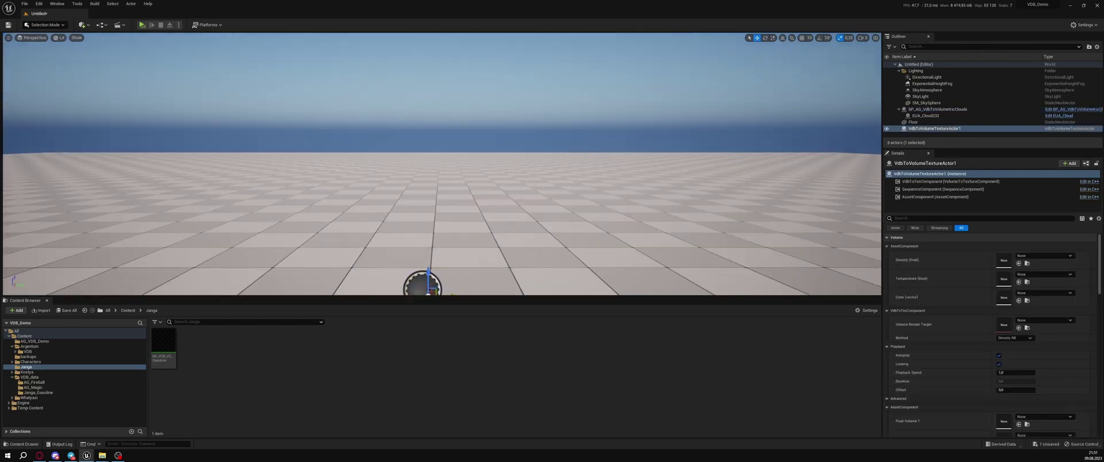
key(F2)
text(VTVT_Gasoline)
key(Return)
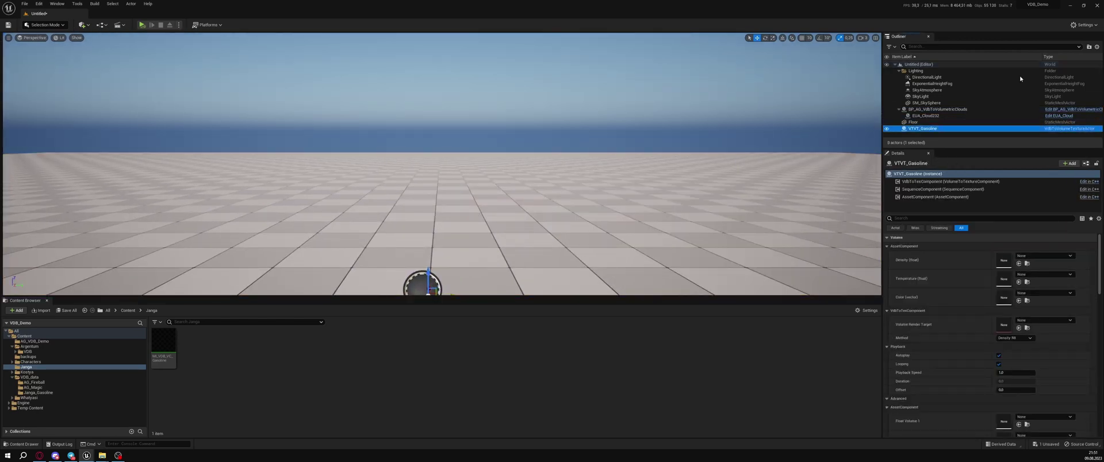
Step: Group VTVT_Gasoline and BP_AG_VdbToVolumetricClouds in a new Outliner folder named VDB
ctrl+click(971, 110)
click(1088, 47)
text(VDB)
key(Return)
Step: Assign the second listed RT_Vdb_To_Cloud asset as VTVT_Gasoline's volume render target and set its method to Density R8 + Temperature R8, RG8
click(943, 128)
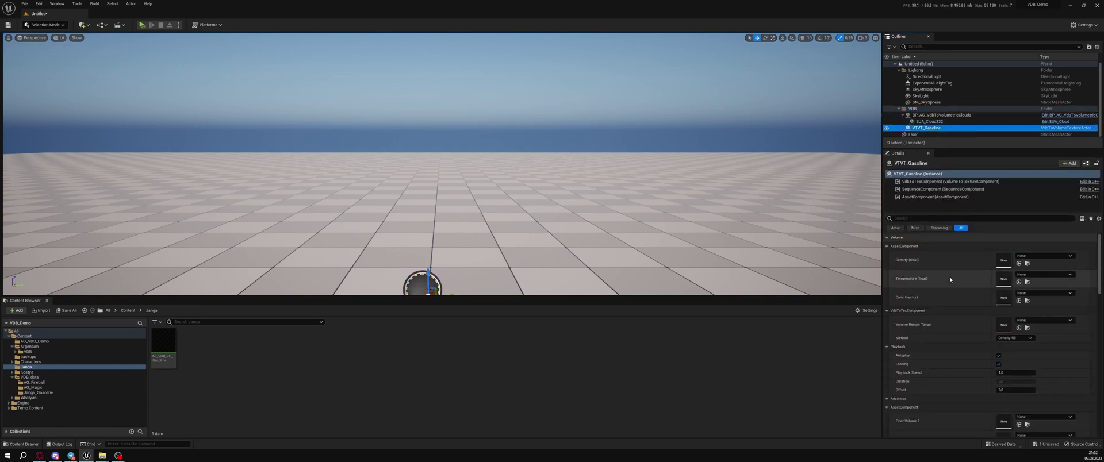
click(1038, 322)
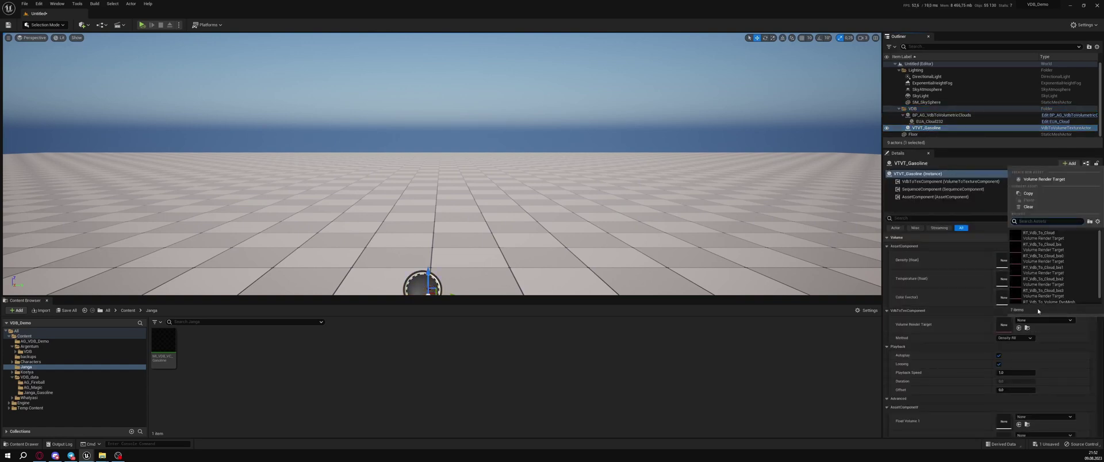
click(1056, 247)
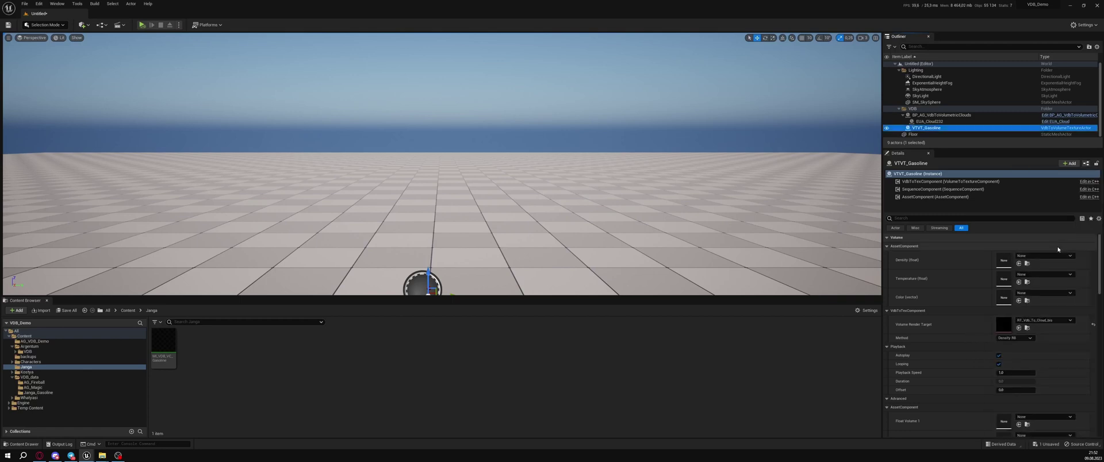
click(1011, 338)
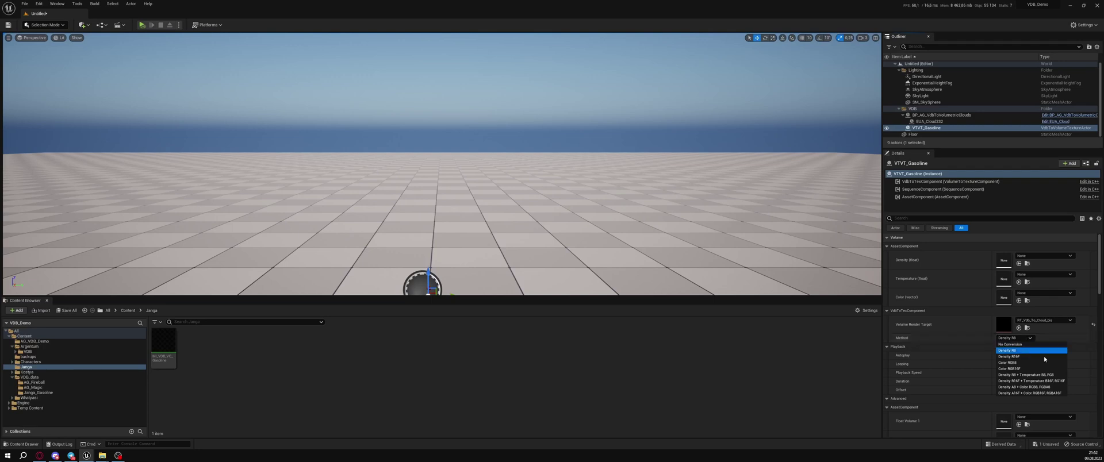
click(1045, 375)
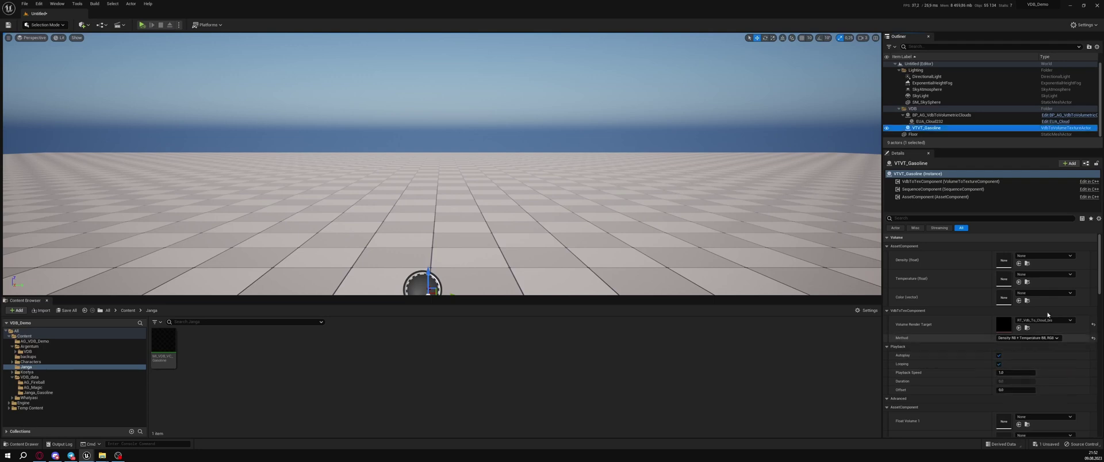
Step: Assign the embergen gasoline explosion VDBs from the VDB_data/Janga_Gasoline folder to VTVT_Gasoline's Density (float) and Temperature (float) slots
click(127, 310)
double_click(331, 343)
double_click(219, 340)
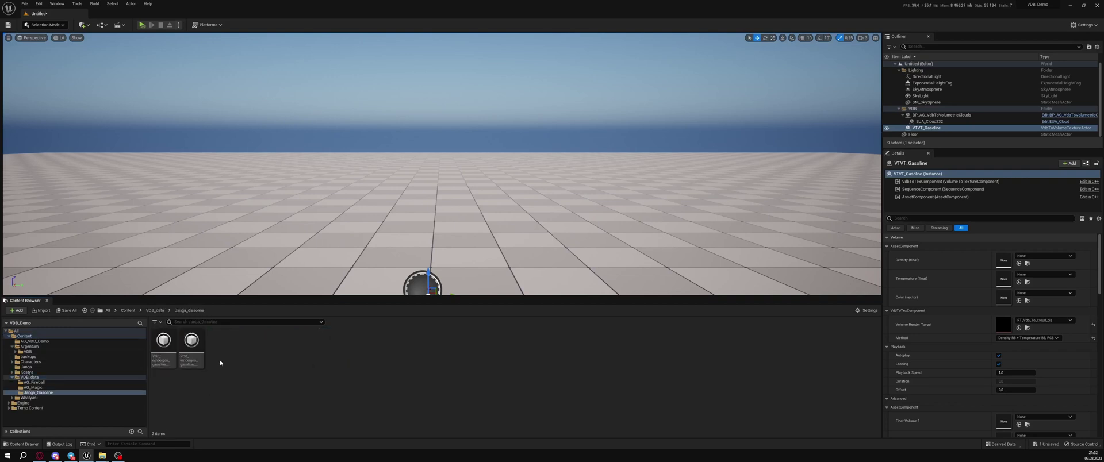
drag(163, 341, 1003, 278)
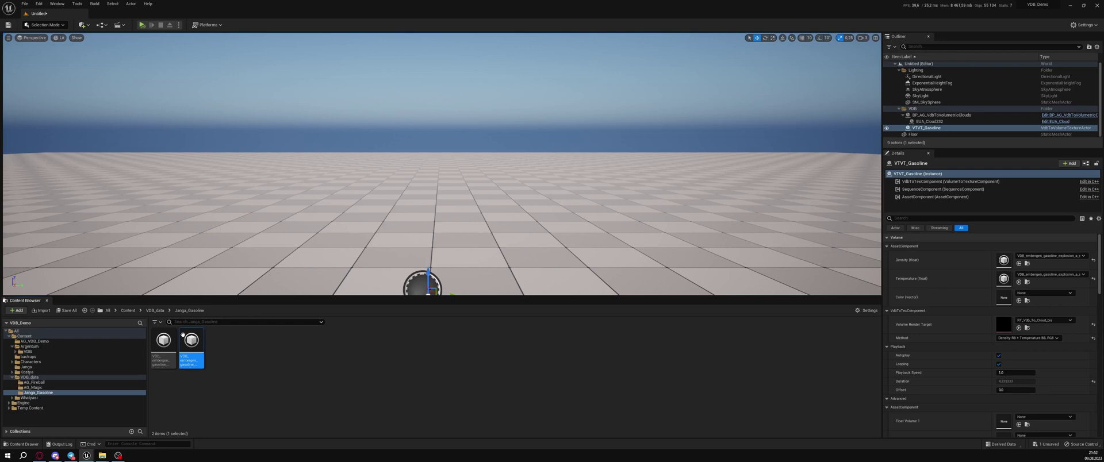
Step: Create a level sequence named LS_VDB_Gasoline in the Janga folder and open it
click(52, 366)
right_click(222, 364)
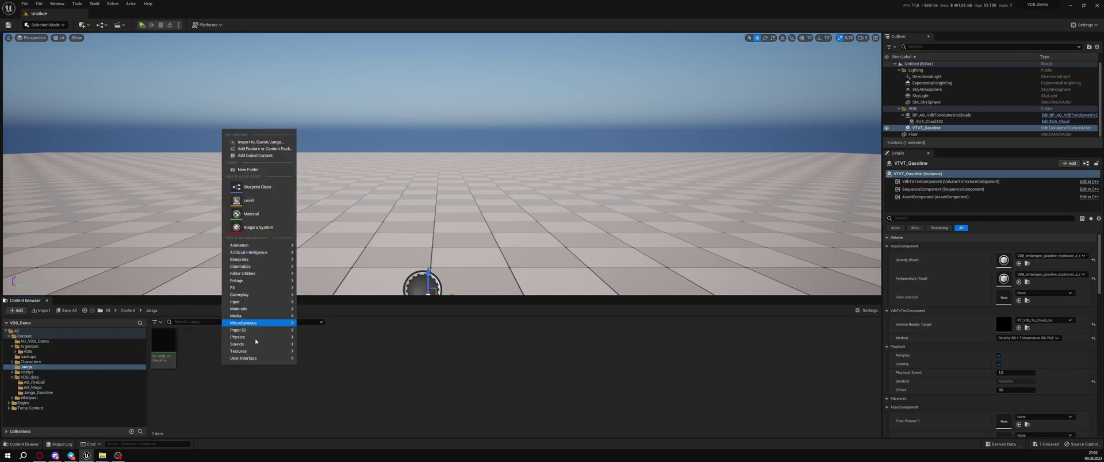
mouse_move(241, 266)
click(344, 284)
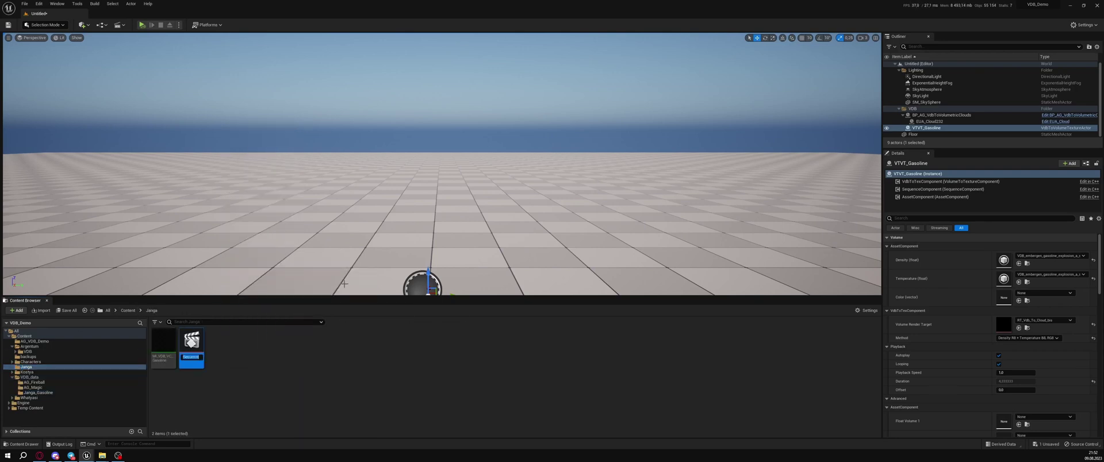
text(LS_VDB_Gasoline)
key(Return)
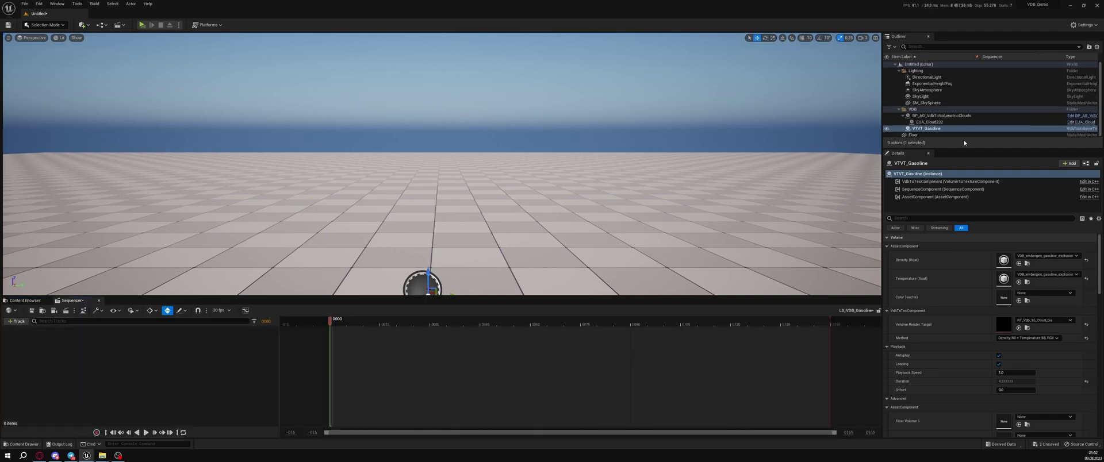
Step: Add VTVT_Gasoline to the LS_VDB_Gasoline sequence with a Volumetric Animation track
drag(944, 129, 80, 368)
click(273, 330)
click(301, 384)
click(958, 117)
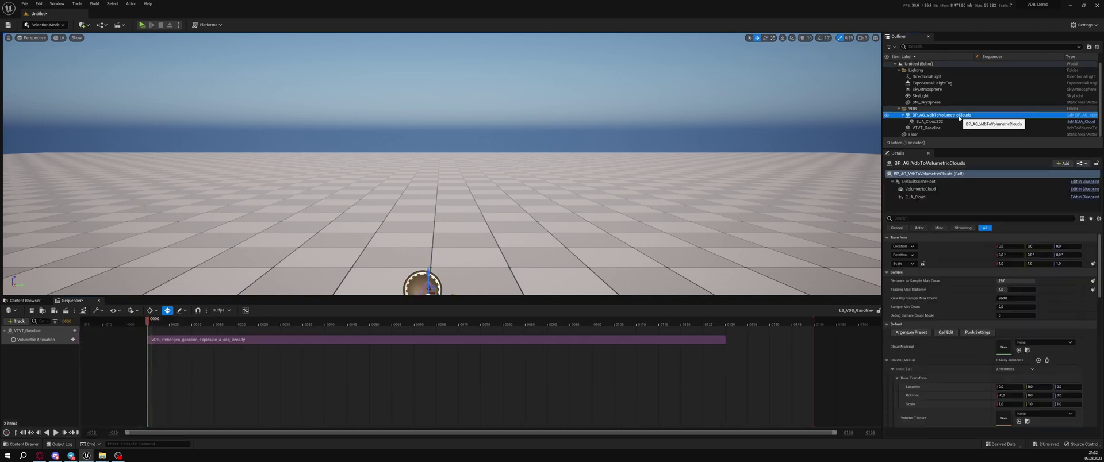
Step: Open VTVT_Gasoline's volume render target and scrub the sequence to examine the explosion's texture slices
click(945, 128)
double_click(1004, 325)
scroll(702, 217, down, 8)
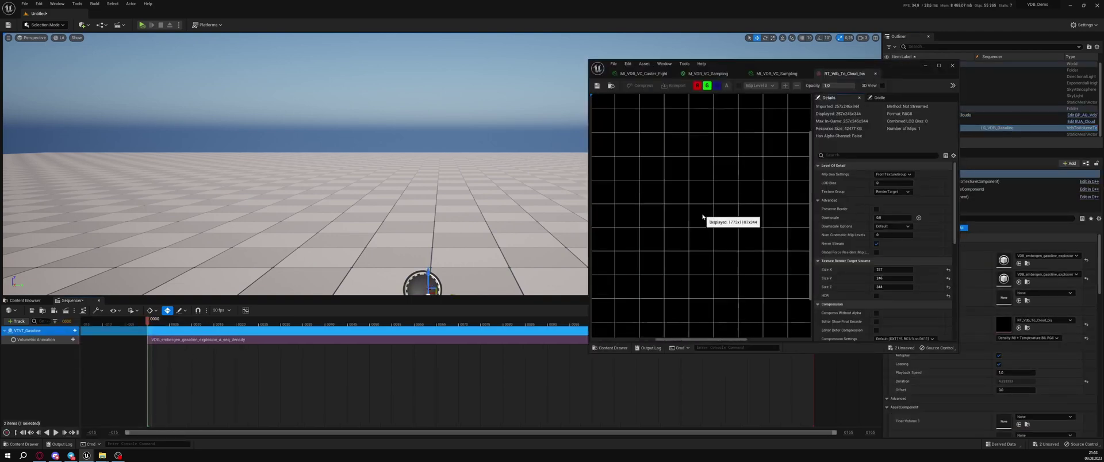
scroll(650, 224, down, 3)
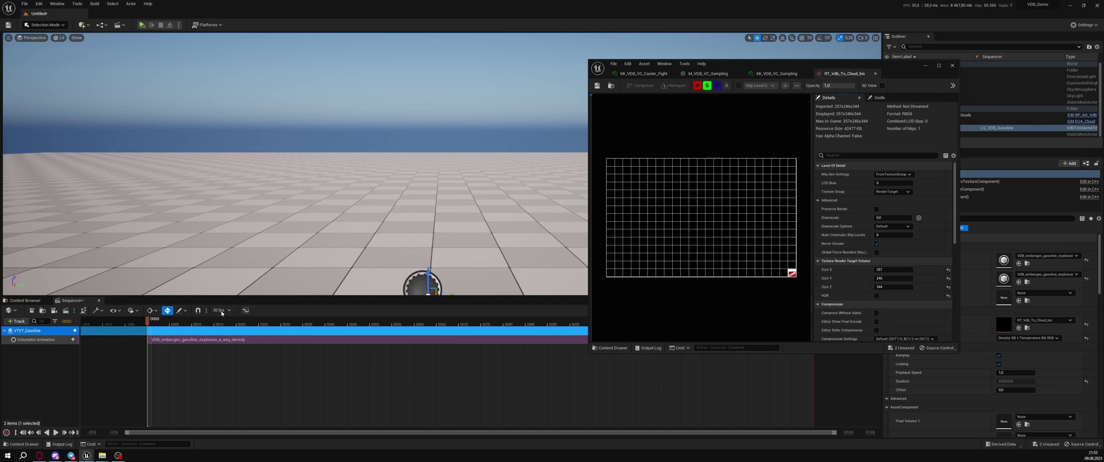
drag(221, 324, 373, 326)
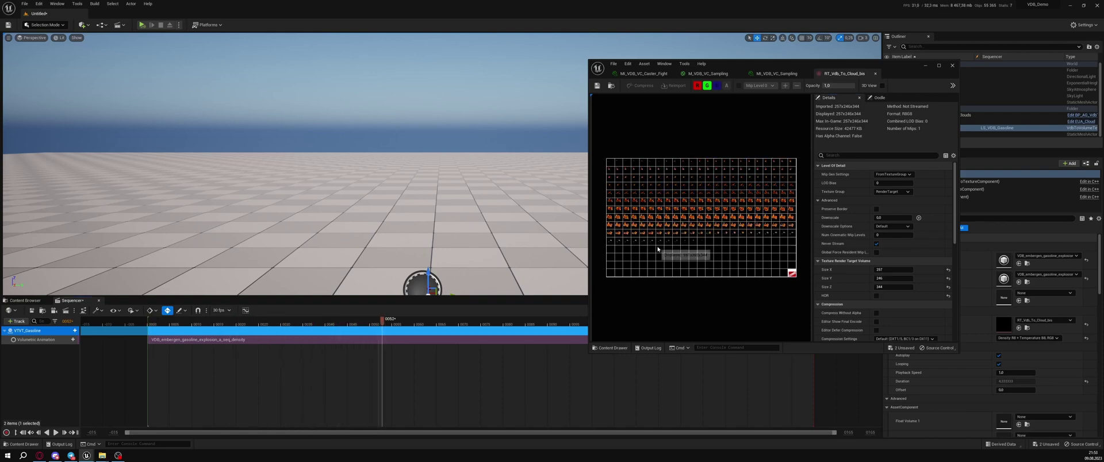
scroll(657, 249, up, 5)
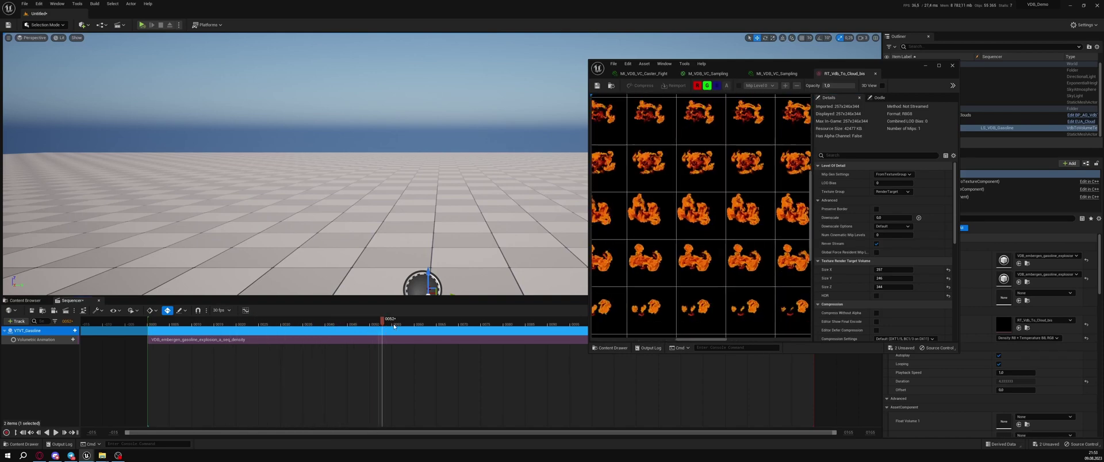
drag(394, 326, 320, 325)
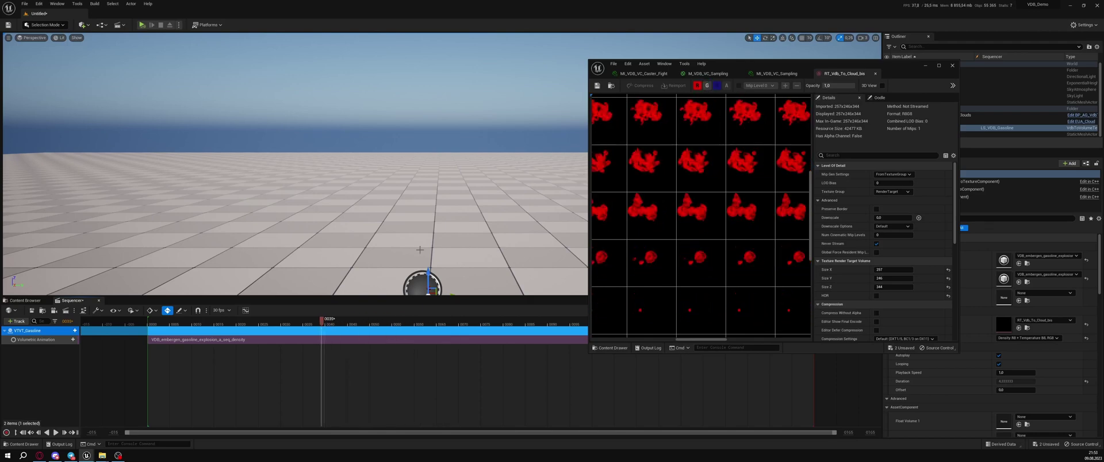
Step: Inspect the render target's red and green channels separately at an earlier frame, with both channels shown again at the end
drag(384, 328, 326, 318)
click(707, 85)
click(697, 85)
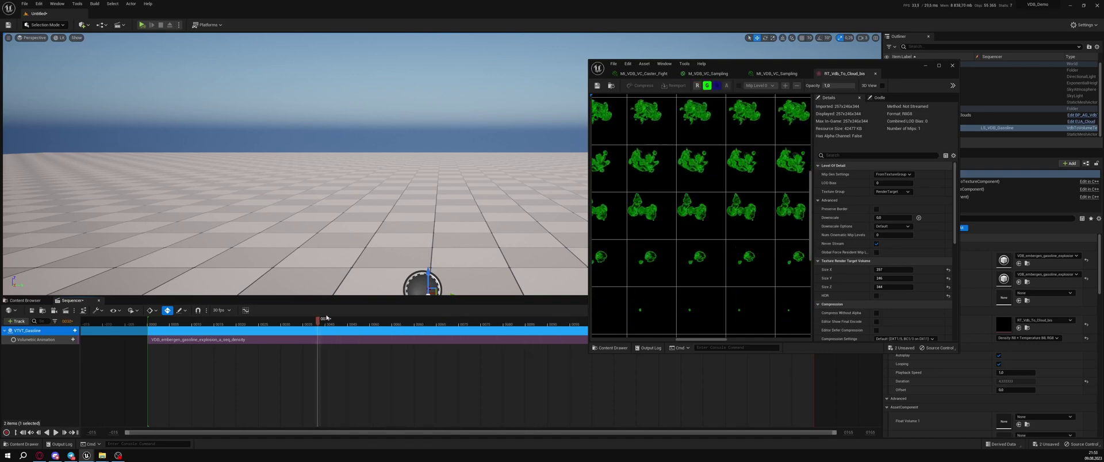
click(697, 85)
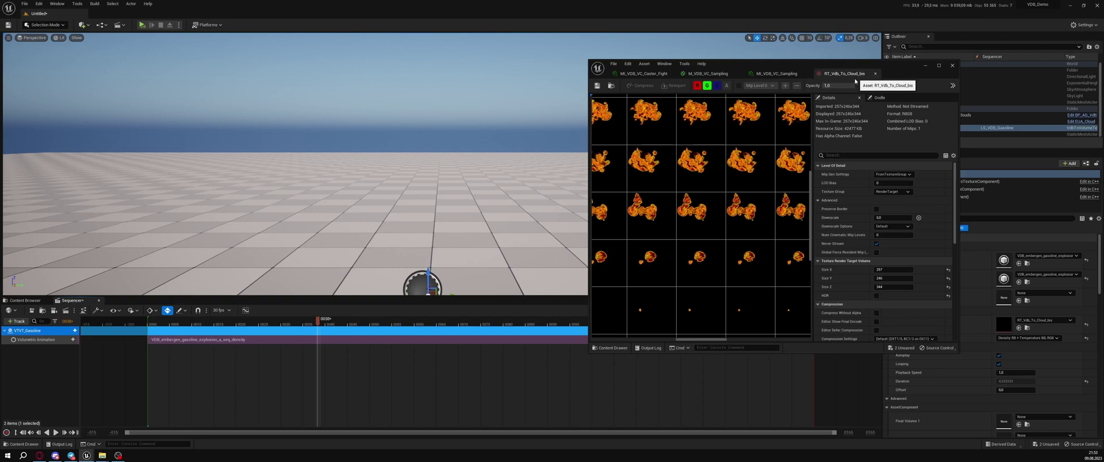
Step: Preview the render target in 3D view while scrubbing the sequence, and close the open asset editors
click(881, 85)
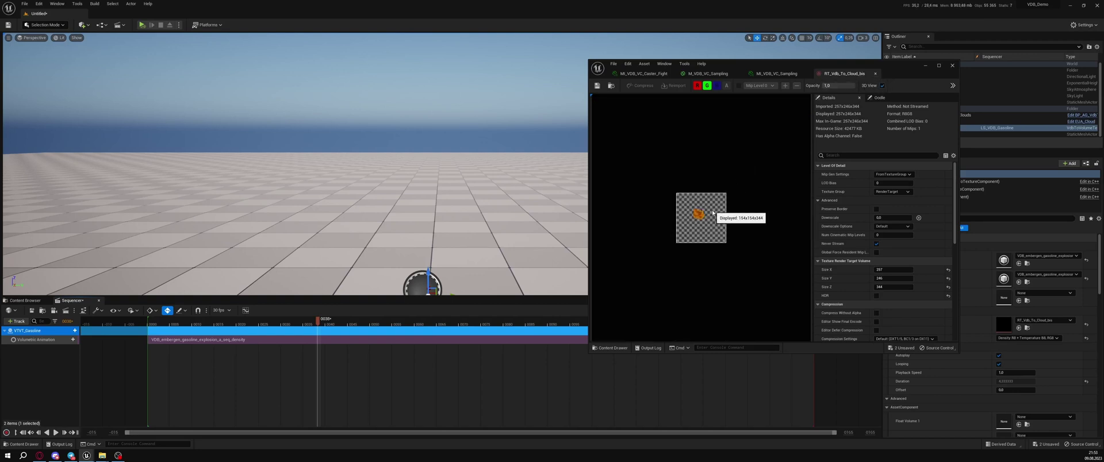
scroll(712, 213, up, 10)
scroll(687, 212, up, 5)
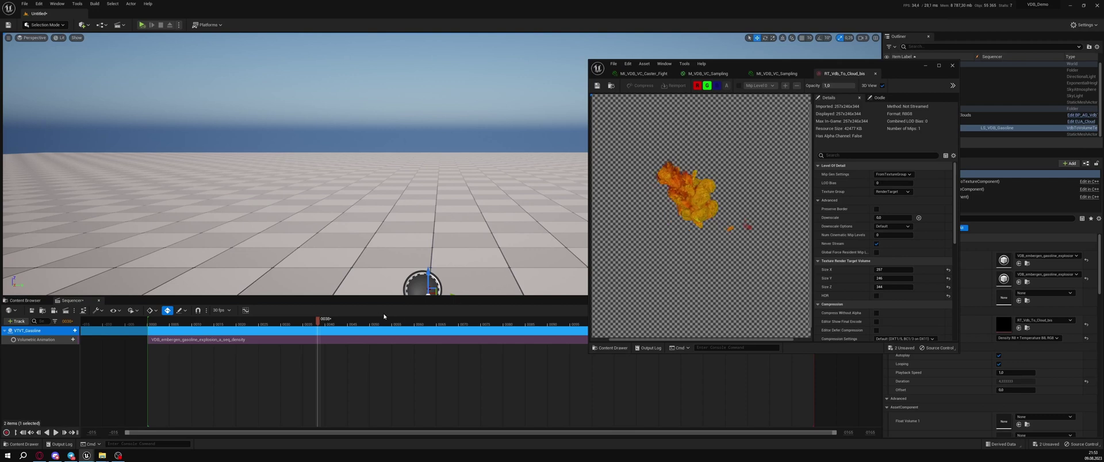
drag(358, 324, 460, 321)
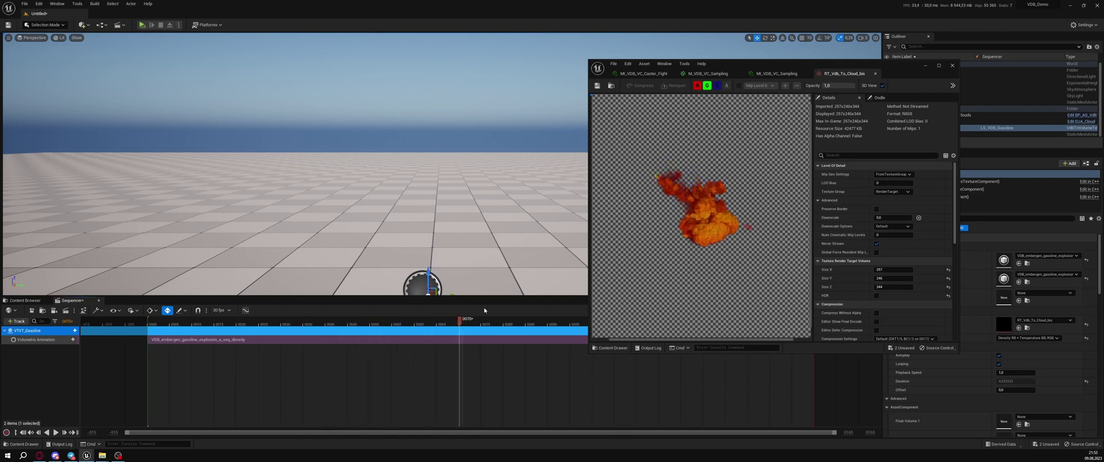
click(875, 73)
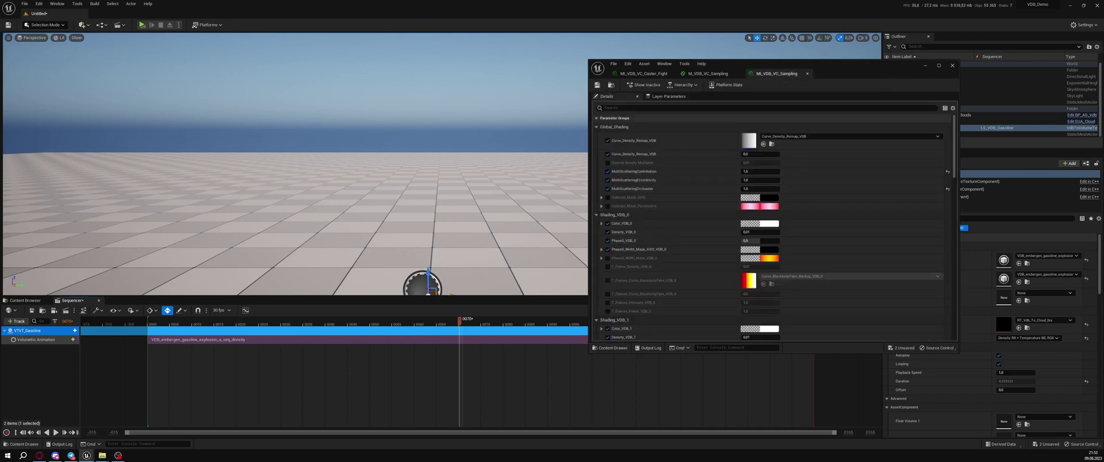
click(740, 74)
click(672, 74)
Step: Assign MI_VDB_VC_Gasoline from the Janga folder as the cloud material of BP_AG_VdbToVolumetricClouds
click(25, 301)
click(194, 344)
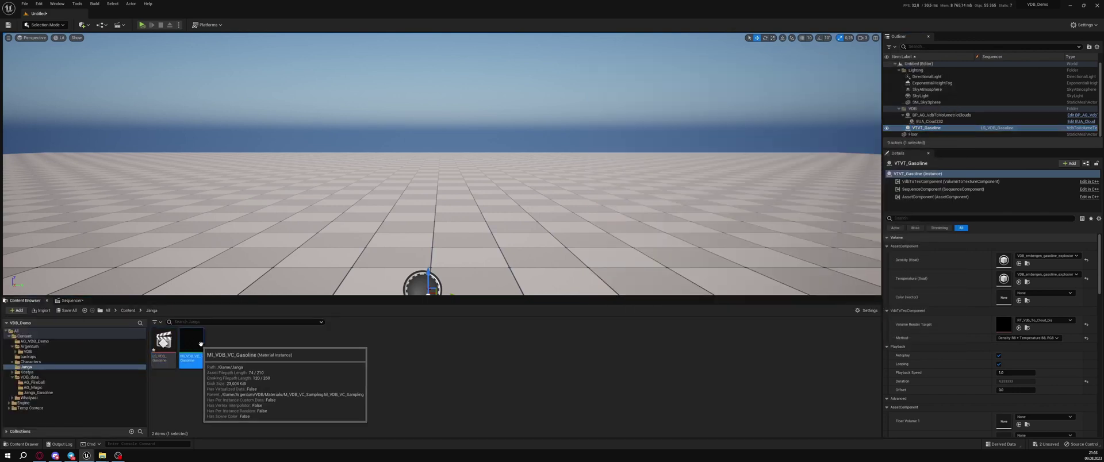
click(927, 115)
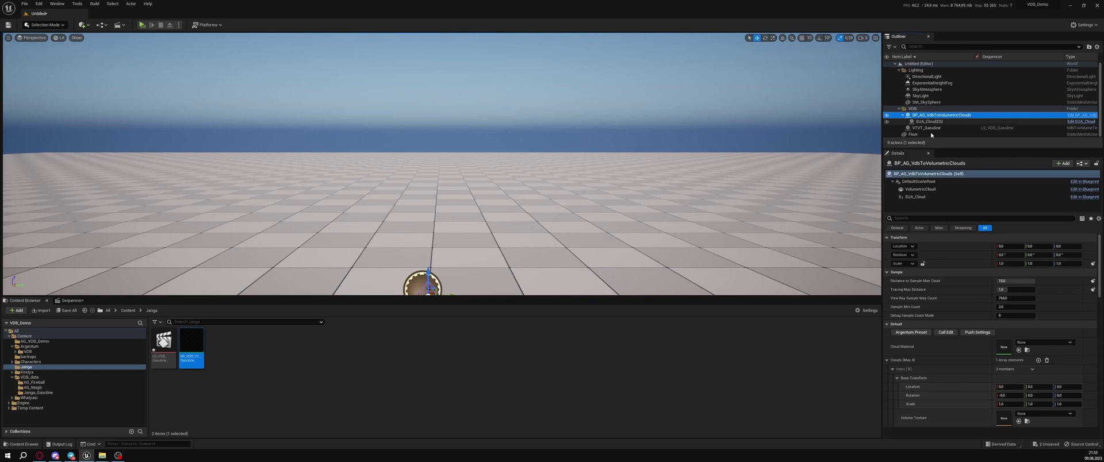
scroll(992, 312, down, 3)
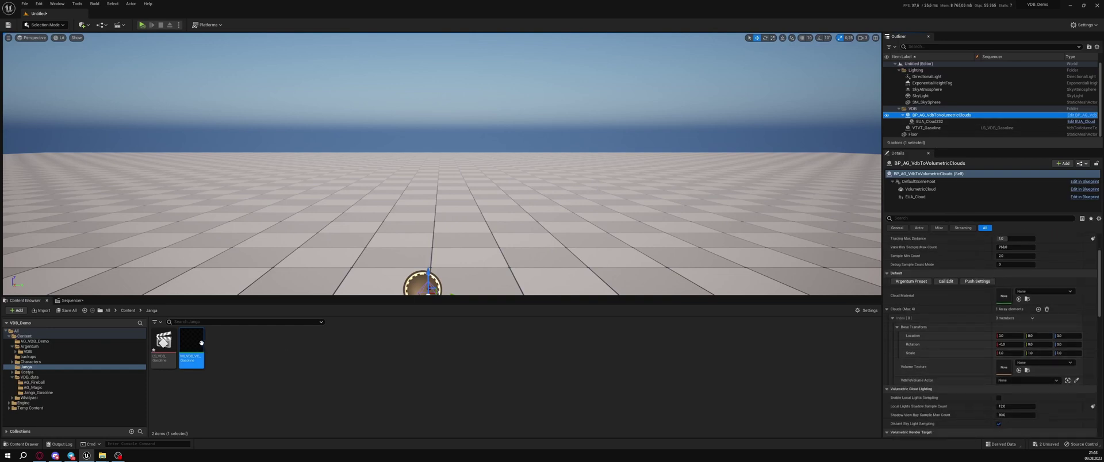
drag(202, 342, 1029, 298)
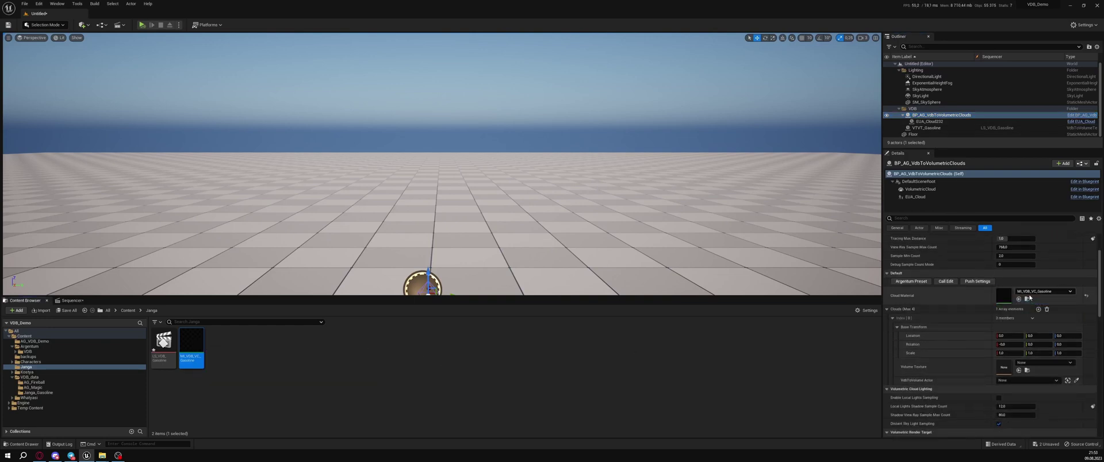
Step: Set the VdbToVolume actor of the first Clouds array element to VTVT_Gasoline
click(892, 318)
click(892, 318)
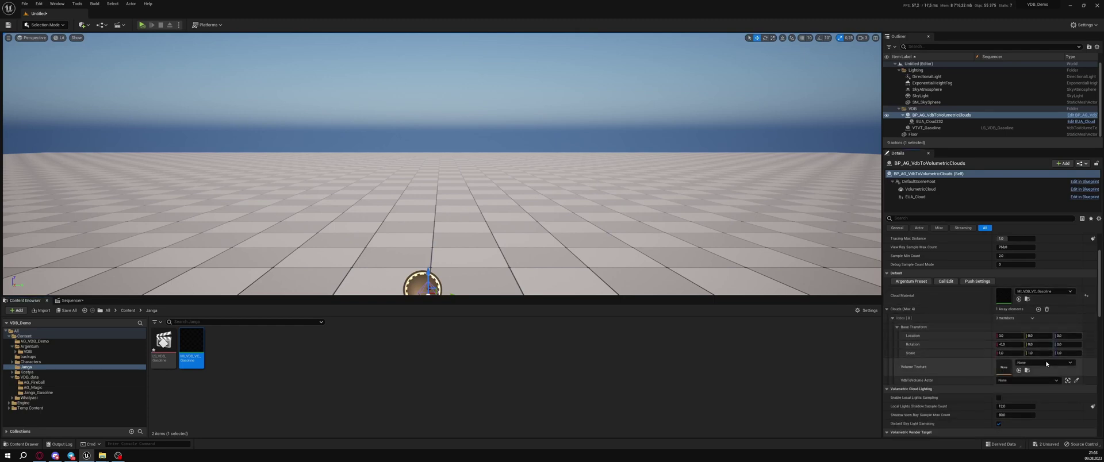
click(1032, 380)
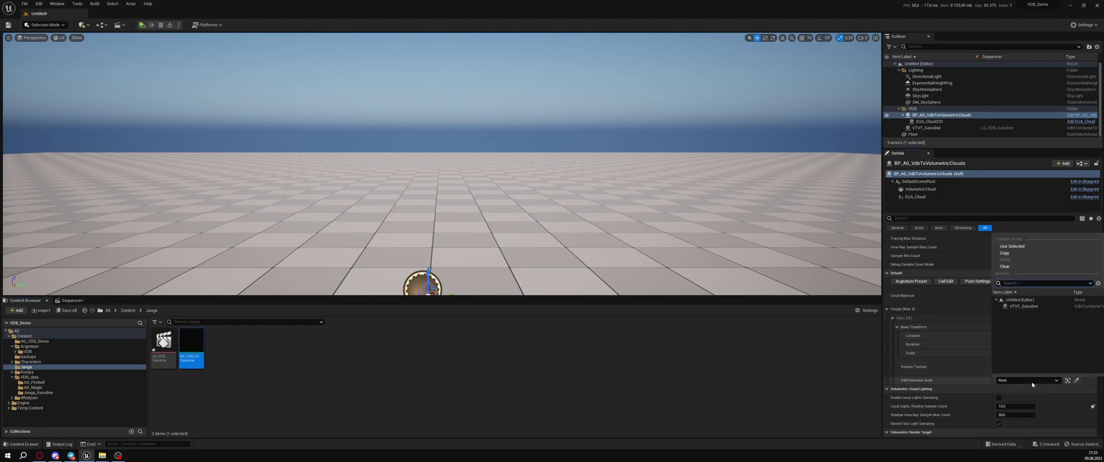
click(1023, 306)
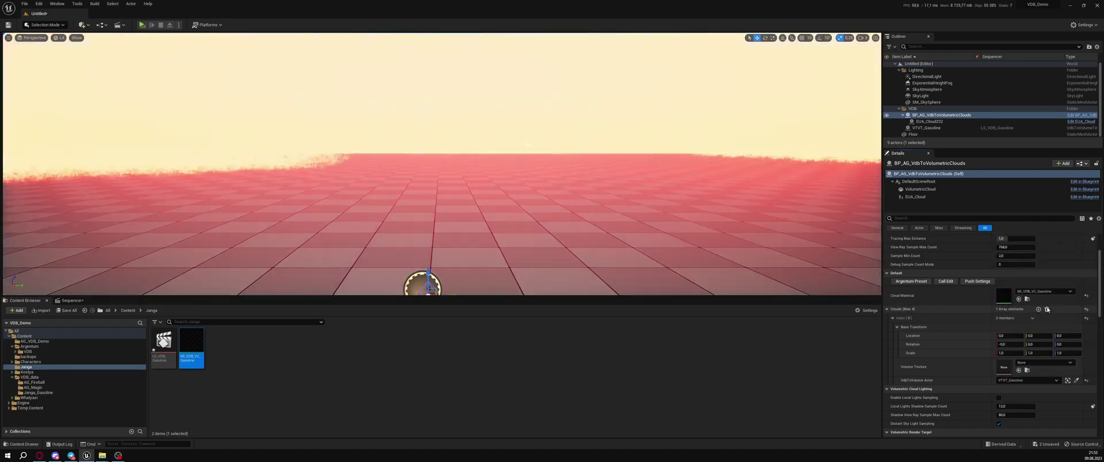
Step: In MI_VDB_VC_Gasoline, set Density_VDB_0 to 1.0 and enable T_Flames_Intensity_VDB_0 with a value of 0
double_click(1004, 298)
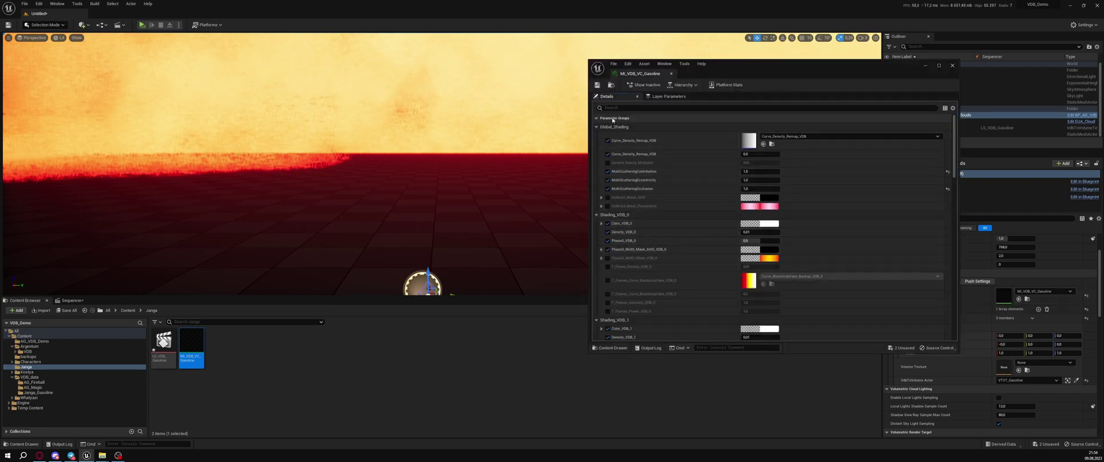
click(627, 131)
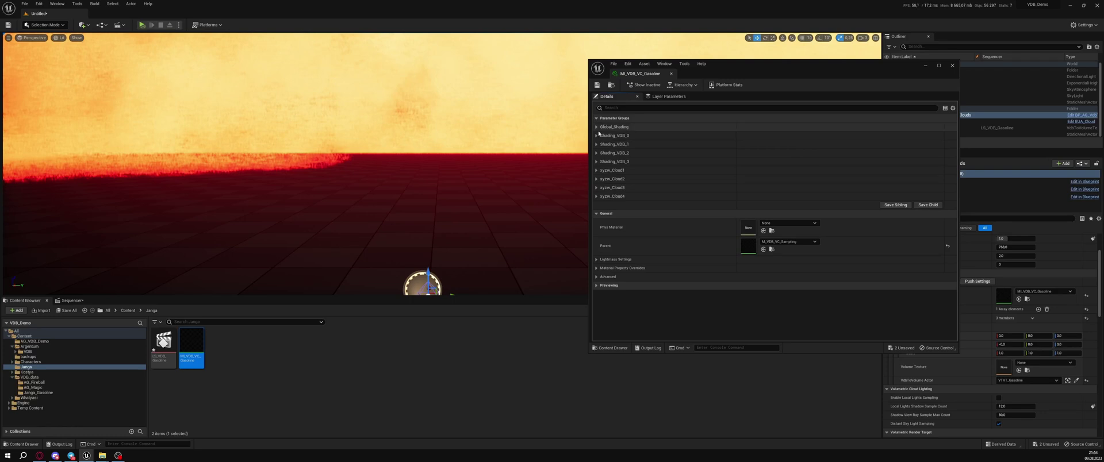
click(599, 136)
click(673, 128)
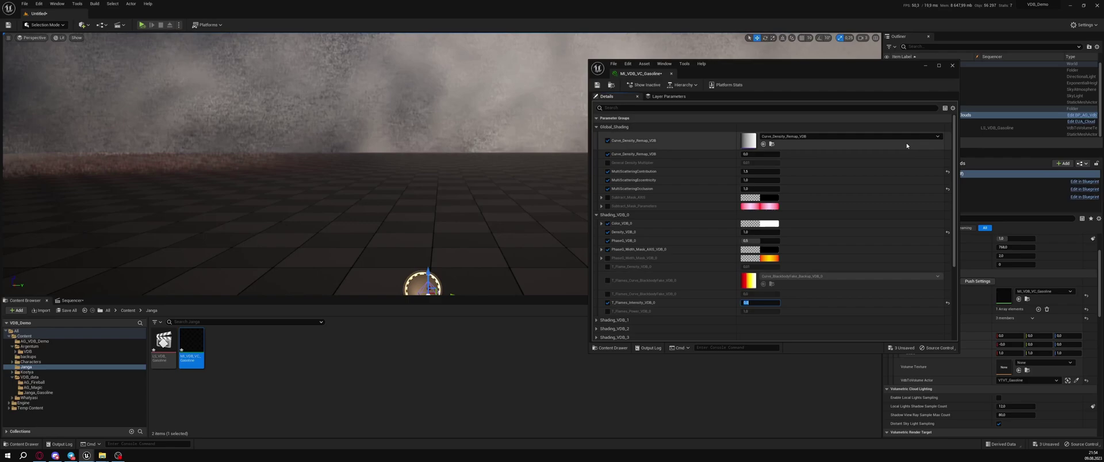
click(925, 68)
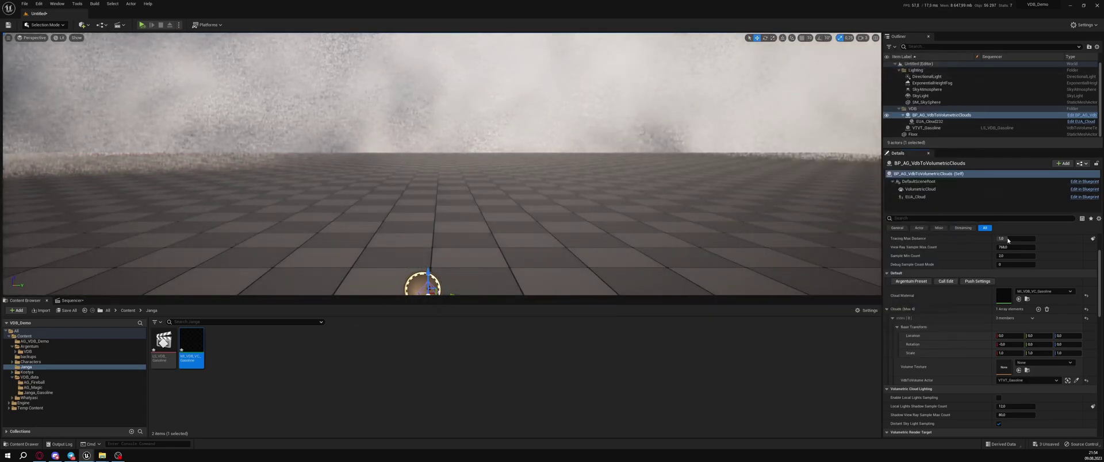
Step: Set the first cloud's Base Transform scale to 0.1 on all three axes
mouse_move(830, 243)
right_down()
mouse_move(830, 214)
mouse_move(770, 250)
mouse_move(813, 255)
mouse_move(840, 274)
mouse_move(845, 237)
mouse_move(834, 248)
right_up()
key(s)
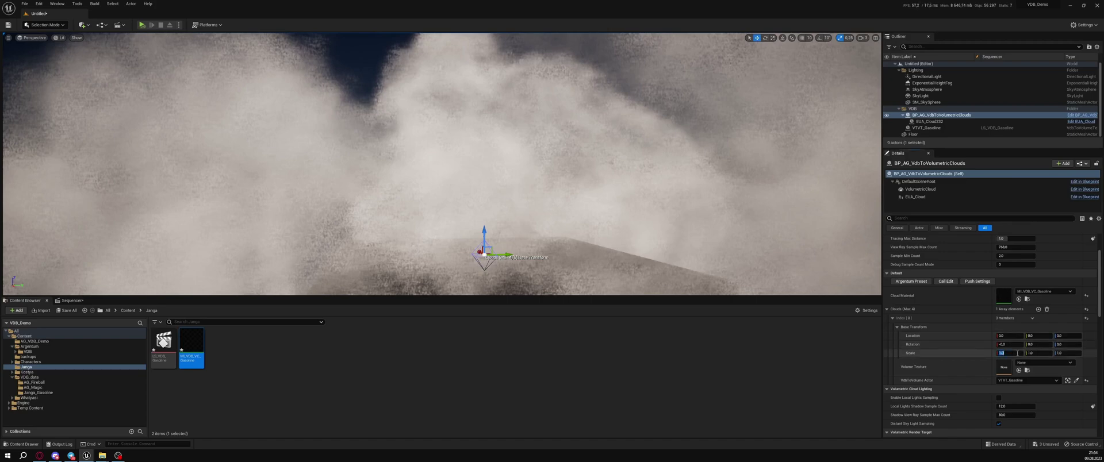
key(Tab)
text(.1)
key(Tab)
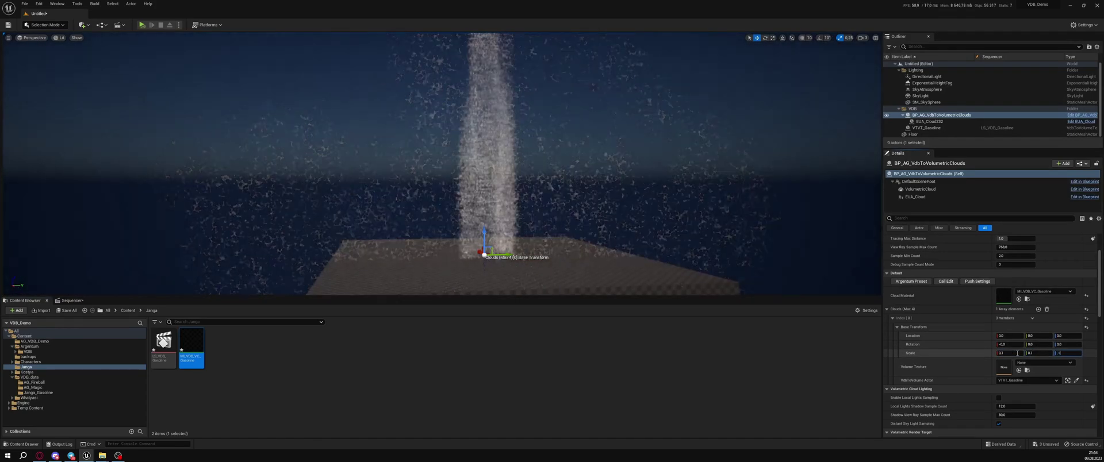
text(.1)
key(Return)
Step: Adjust the Z location of the first cloud's Base Transform to about -1074 so the explosion rises above the floor, and enlarge the viewport
key(w)
right_drag(760, 253, 773, 267)
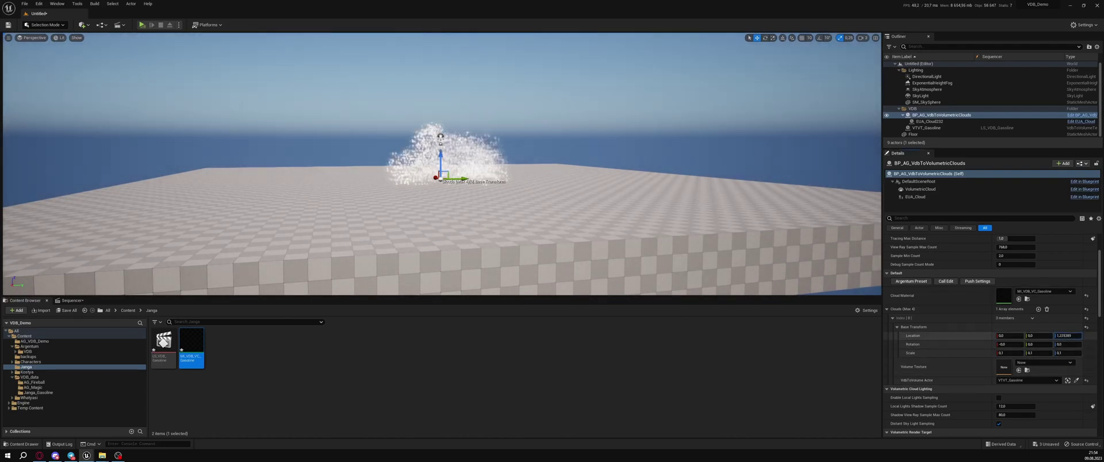
mouse_move(1068, 336)
mouse_down()
mouse_move(1095, 335)
mouse_move(1066, 336)
mouse_up()
drag(564, 295, 565, 418)
right_drag(562, 298, 575, 308)
key(w)
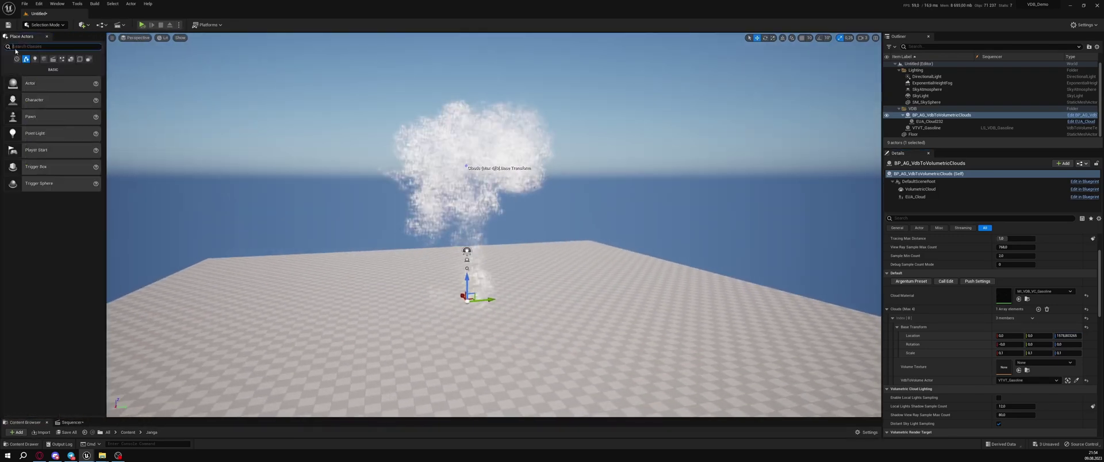
Step: Place a PostProcessVolume in the level
click(62, 60)
drag(49, 85, 187, 83)
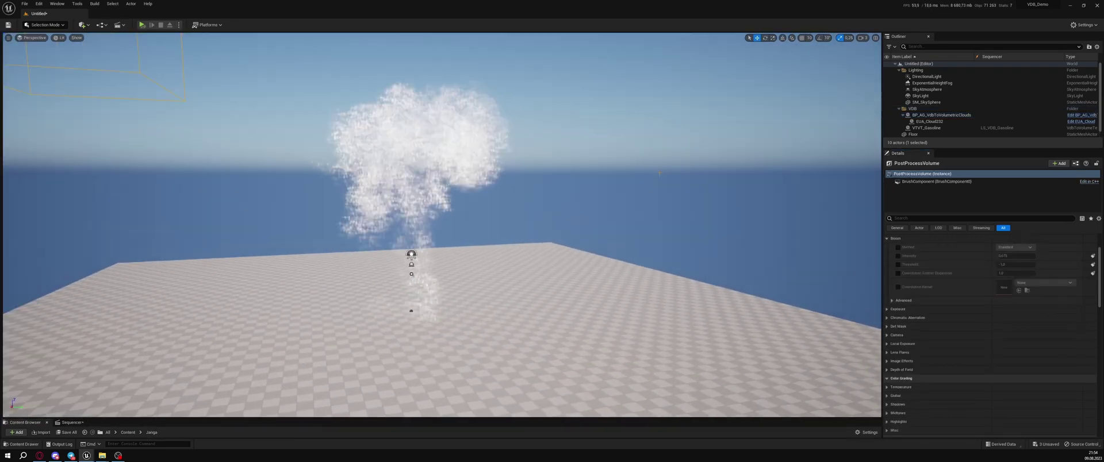
Step: Filter the PostProcessVolume's properties for exposure, then enable Exposure Compensation and set it to 1.3
click(948, 218)
text(ex)
scroll(962, 339, down, 5)
scroll(962, 318, up, 4)
scroll(1002, 291, up, 2)
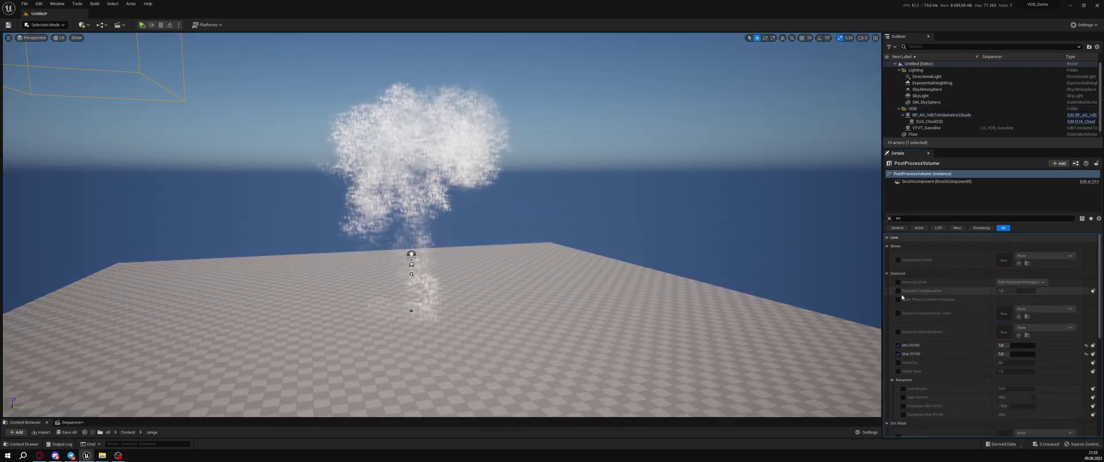
click(898, 291)
click(1014, 291)
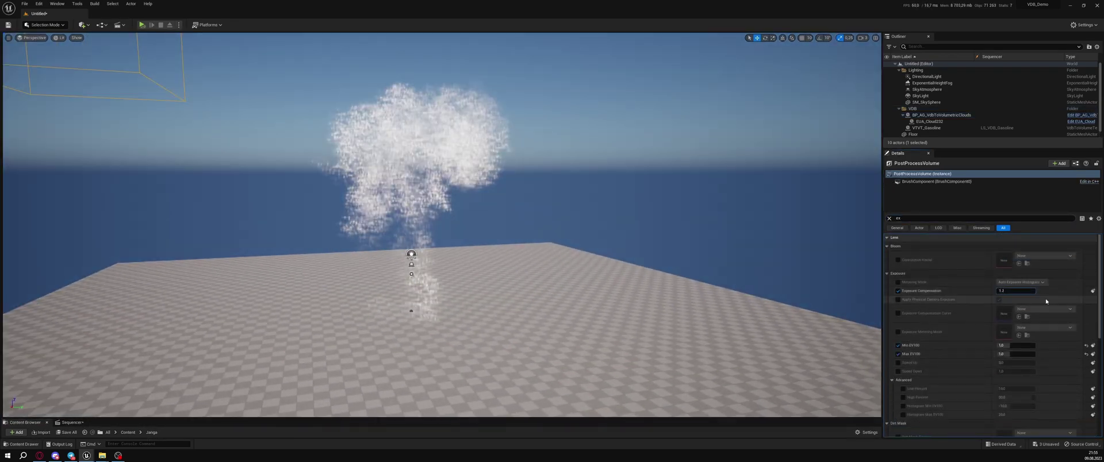
text(1,2)
key(Return)
text(1,3)
key(Return)
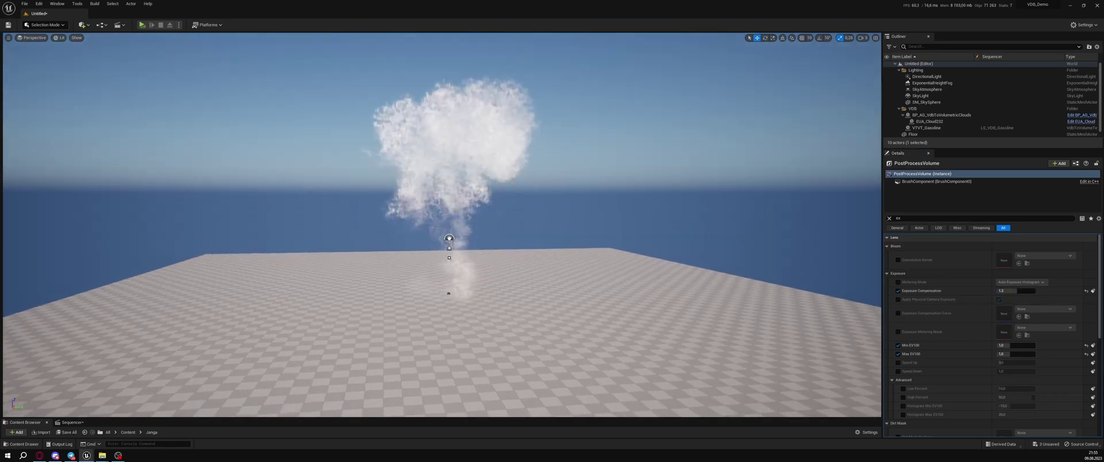
Step: Clear the property filter and set Distance to Sample Max Count of BP_AG_VdbToVolumetricClouds to 1.0
click(888, 218)
click(941, 115)
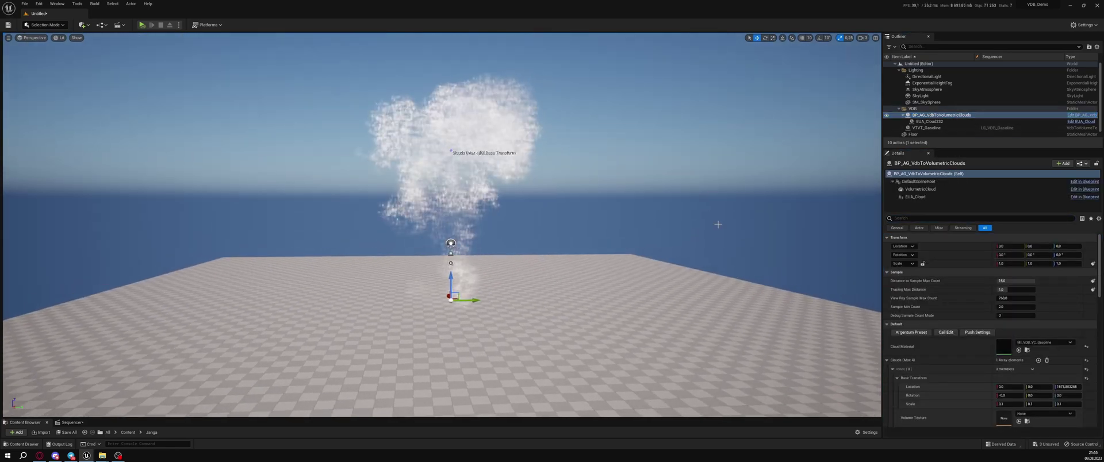
click(1014, 281)
key(w)
right_drag(514, 288, 540, 294)
key(s)
Step: Show the Sequencer with the gasoline sequence in an enlarged area and scrub the playhead to about frame 62
drag(172, 419, 171, 345)
click(73, 350)
drag(207, 371, 430, 370)
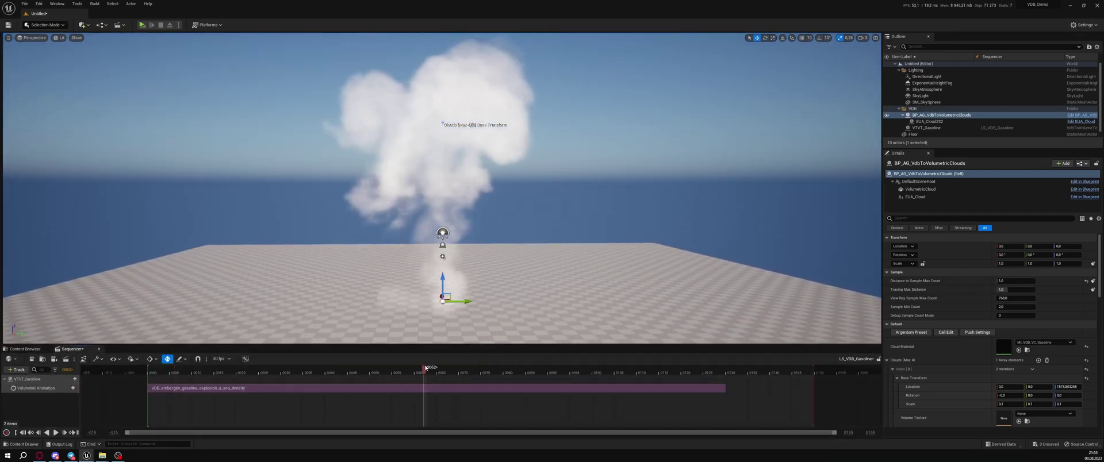
right_drag(451, 275, 448, 271)
key(s)
Step: Reselect BP_AG_VdbToVolumetricClouds and rotate the sun to a low angle so it lights the explosion from the side
click(451, 230)
ctrl+click(450, 241)
ctrl+click(453, 254)
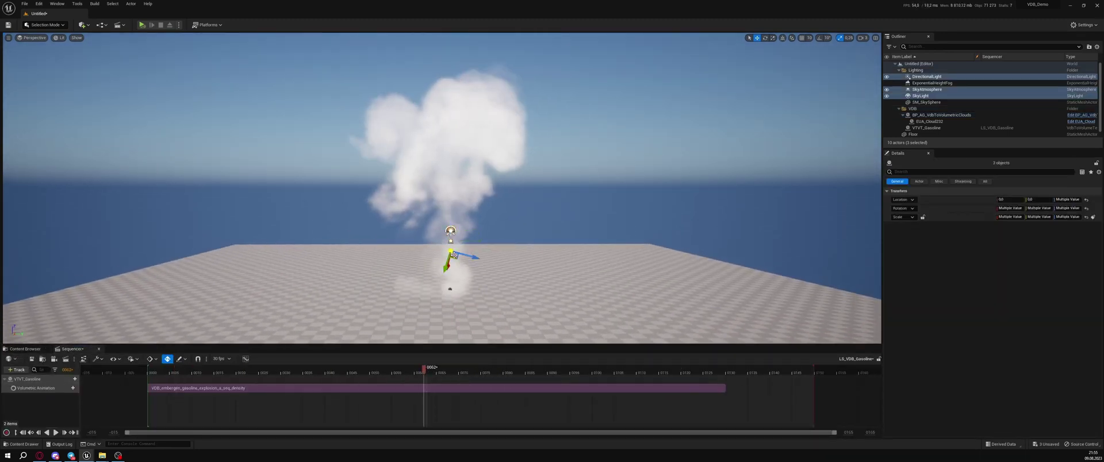
click(449, 288)
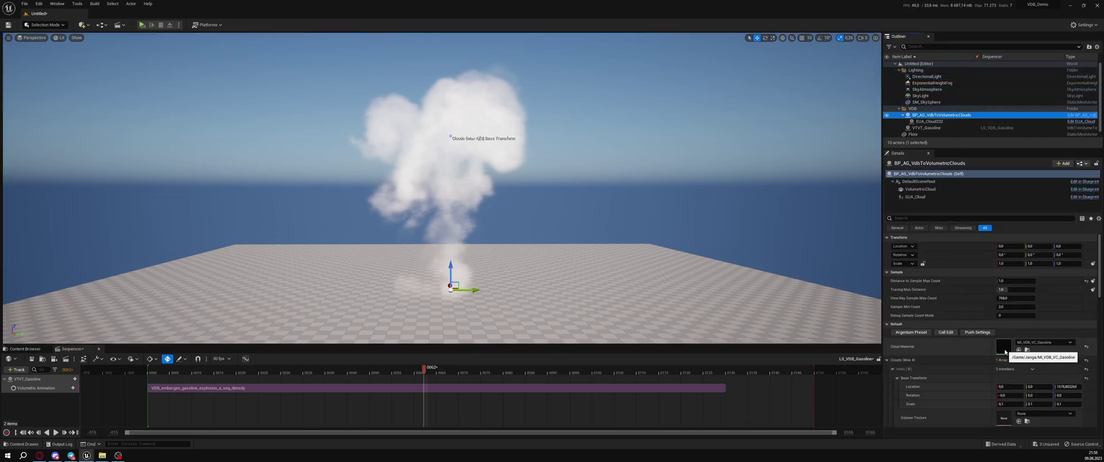
right_drag(690, 218, 683, 220)
key(ctrl+l)
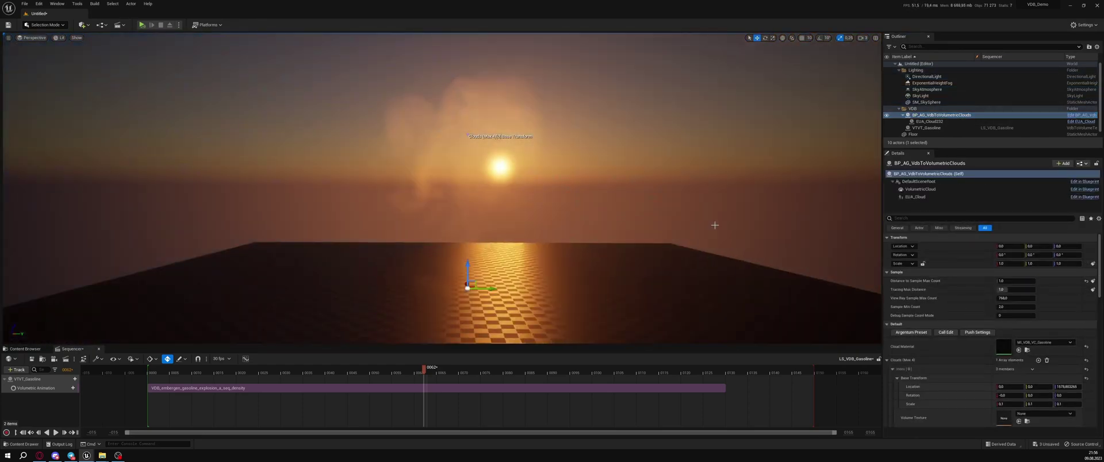
key(ctrl+l)
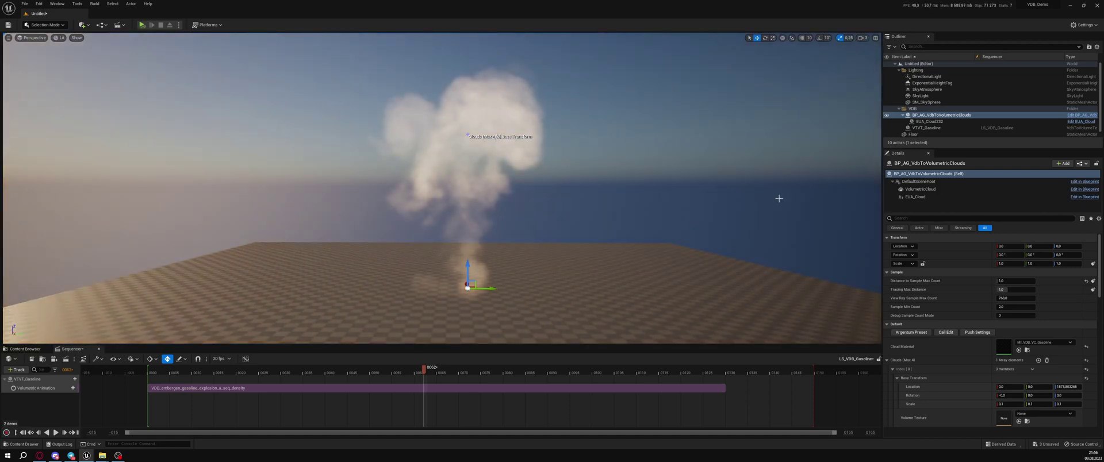
Step: In MI_VDB_VC_Gasoline, set the MultiScattering contribution slightly above 1 and raise Density_VDB_0 to about 239
double_click(1003, 346)
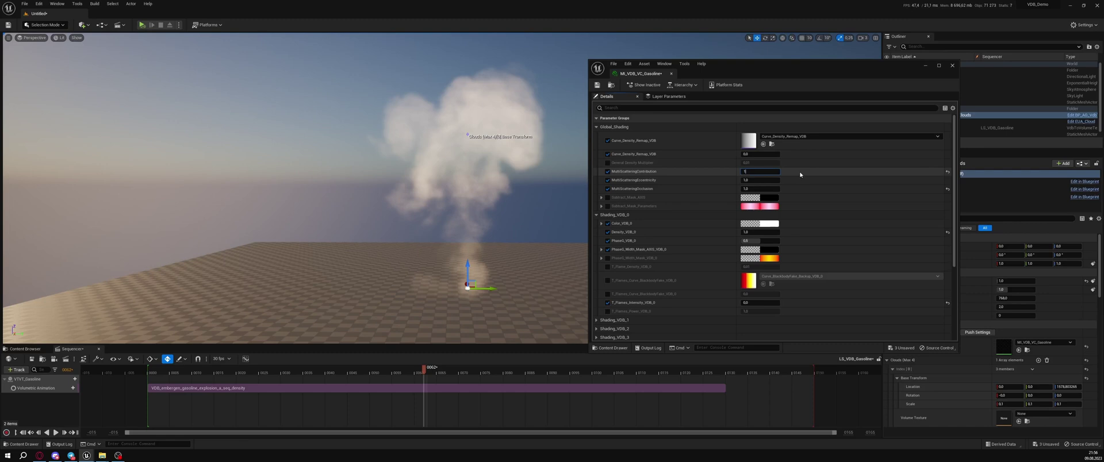
key(Return)
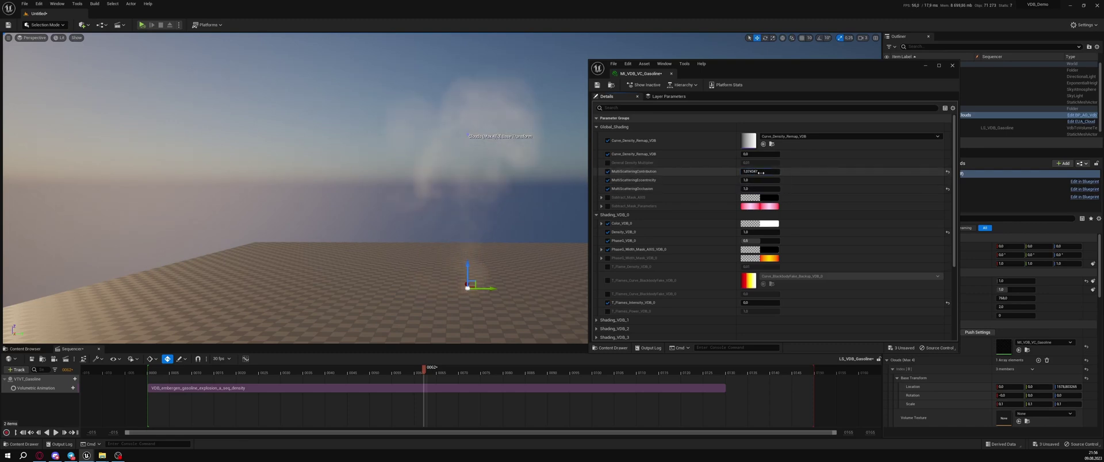
drag(750, 171, 757, 171)
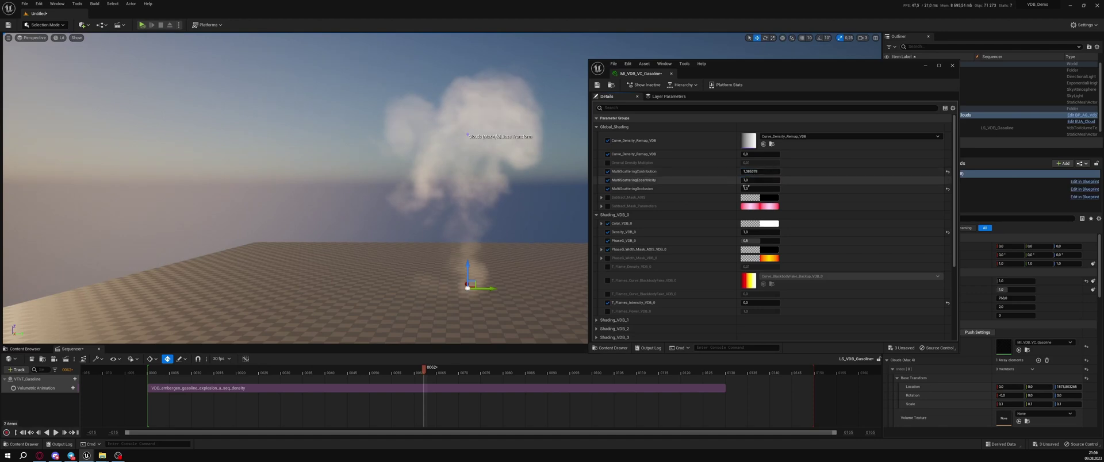
drag(750, 232, 758, 233)
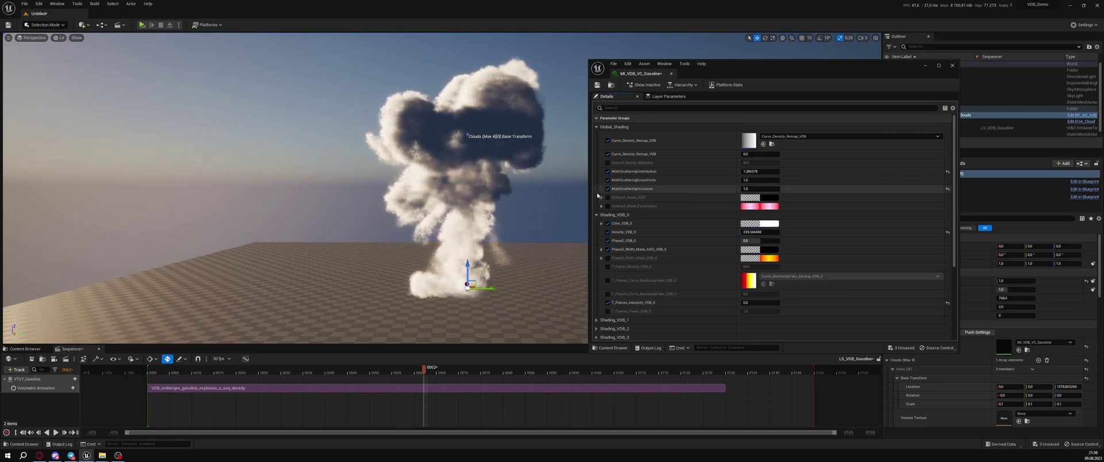
Step: Rotate the sun around the dense explosion to check its shading from several light directions
right_drag(532, 183, 538, 186)
key(ctrl+l)
key(ctrl+l)
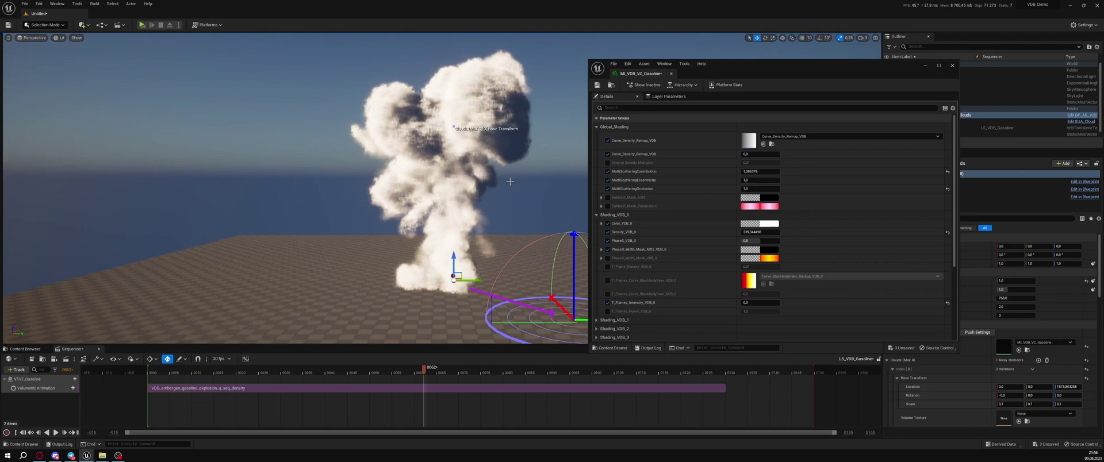
key(ctrl+l)
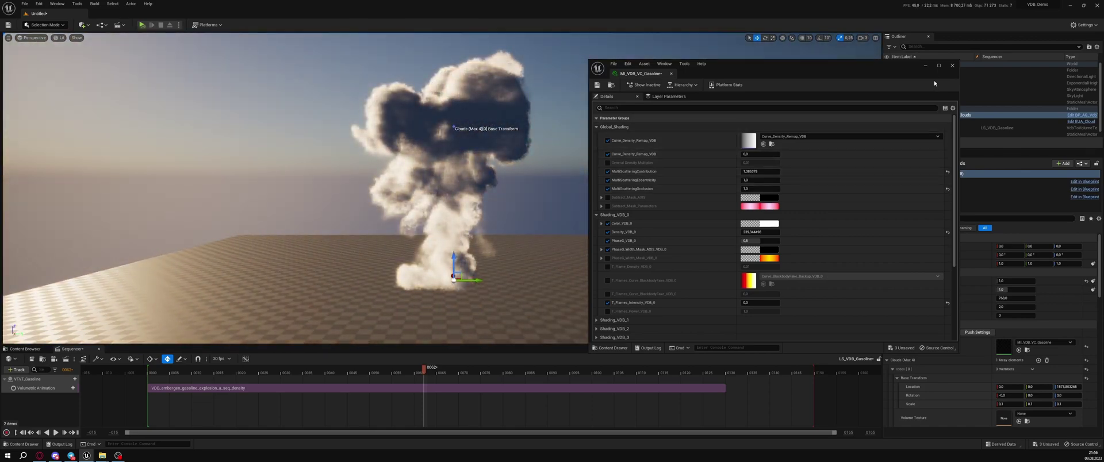
Step: Set the cloud blueprint's Distance to Sample Max Count and Tracing Max Distance to 0.1, and Volumetric Render Target Mode to 1
click(926, 66)
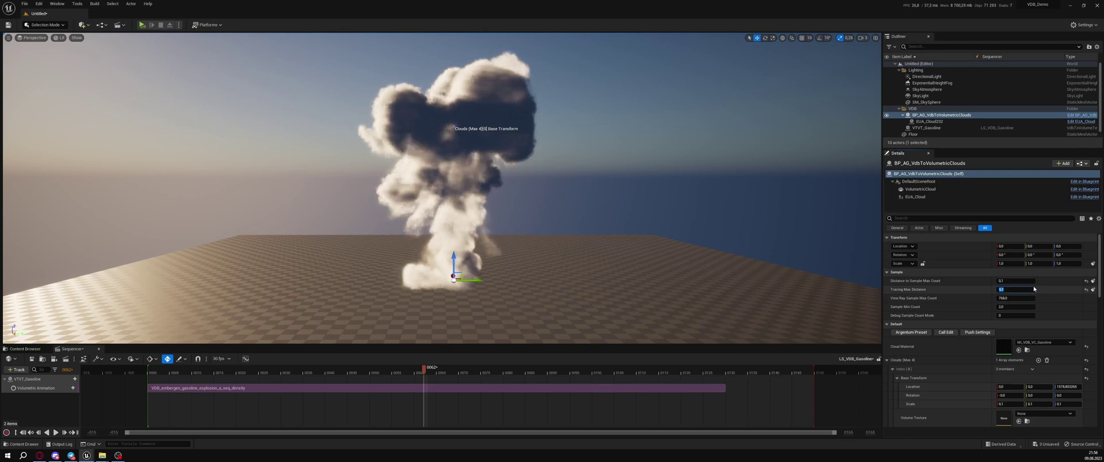
scroll(1033, 285, down, 6)
scroll(977, 304, down, 2)
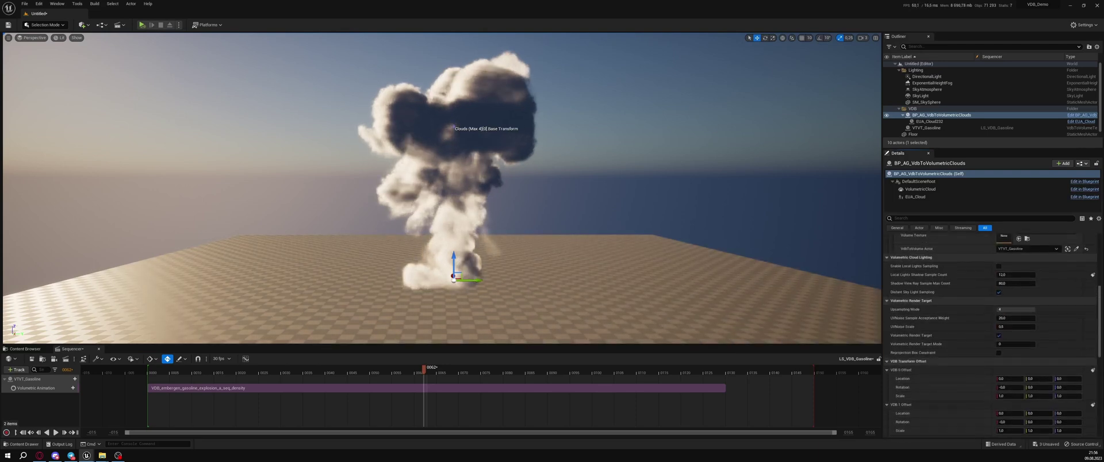
scroll(953, 318, up, 5)
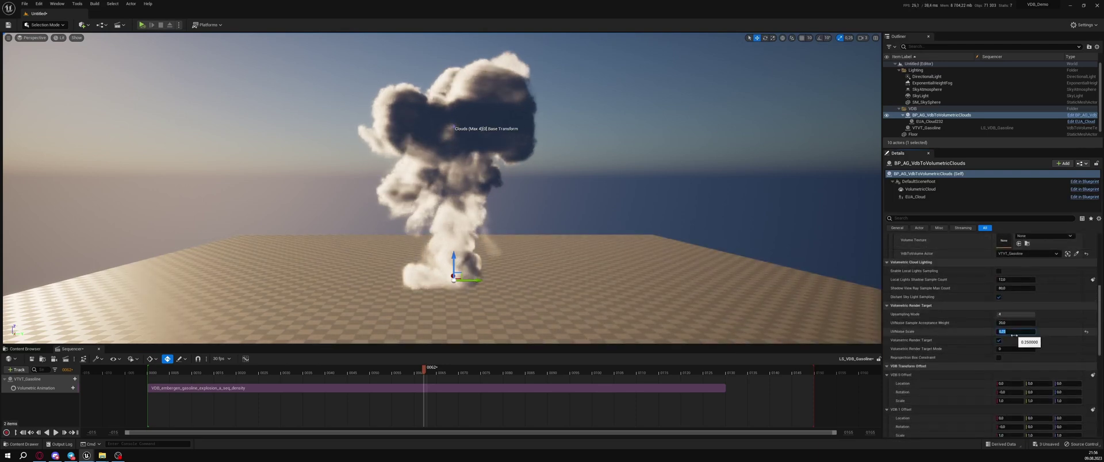
Step: Scrub the sequence to about frame 66 and rotate the sun so it sits above and behind the explosion
drag(396, 374, 441, 388)
right_drag(674, 226, 684, 227)
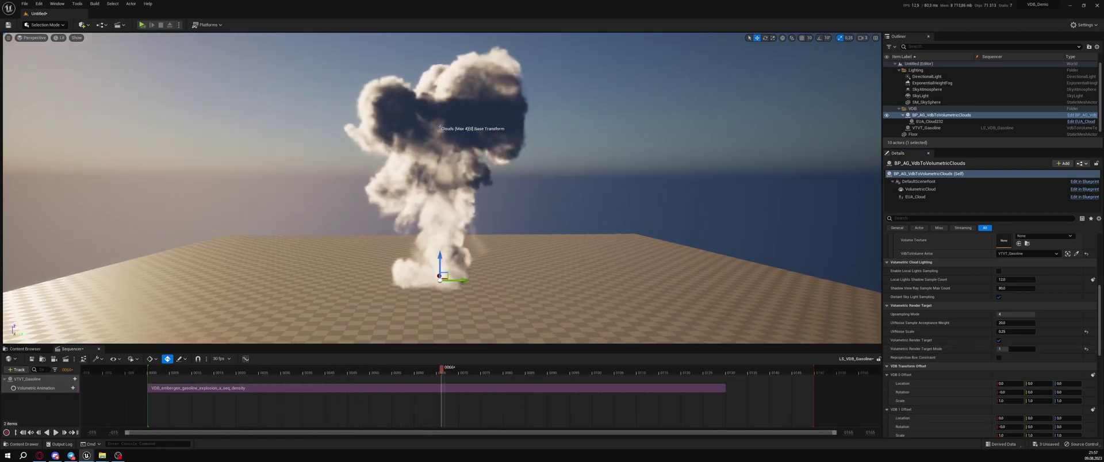
key(ctrl+l)
key(ctrl+l)
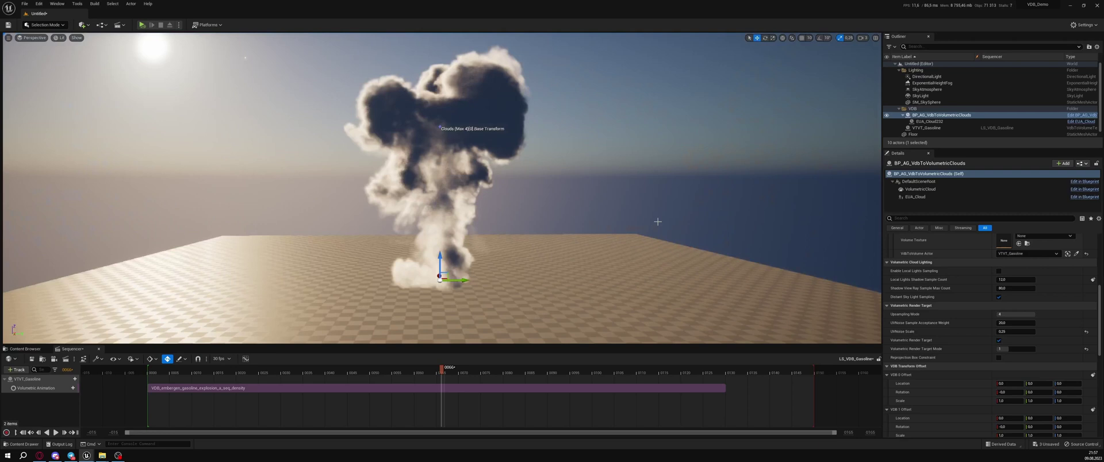
Step: Set Distance to Sample Max Count back to 1 and turn on the viewport's FPS display
scroll(1010, 285, up, 6)
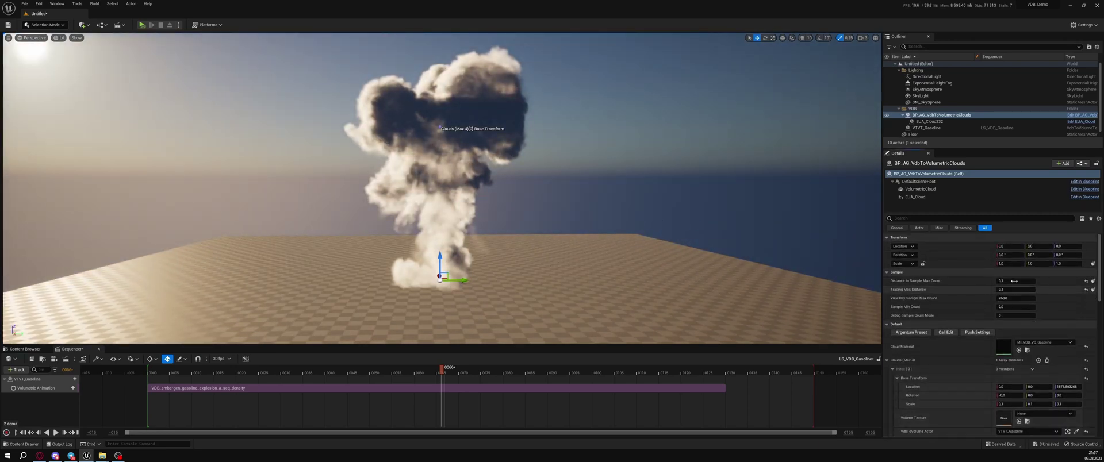
click(1010, 282)
text(1)
key(Tab)
click(8, 38)
click(34, 76)
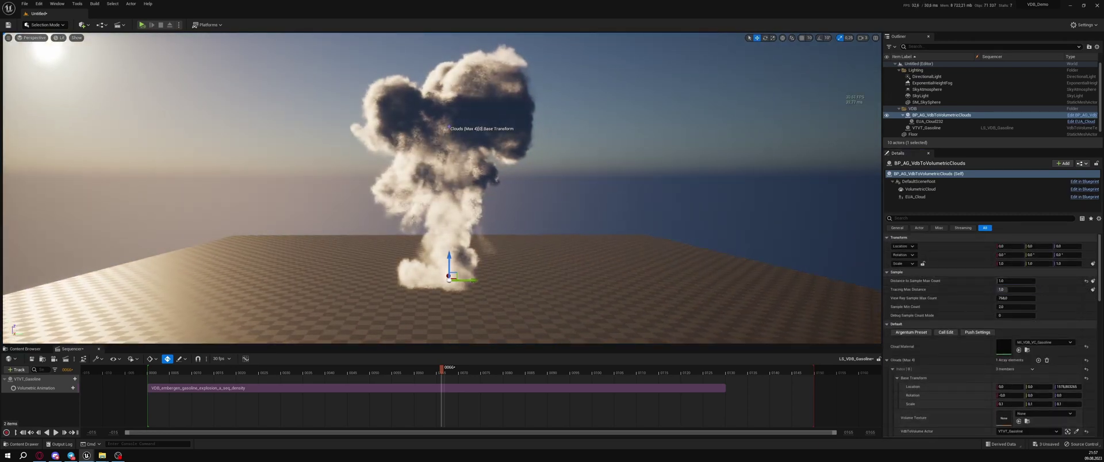
Step: Readjust the MultiScattering contribution in MI_VDB_VC_Gasoline, rotating the sun to compare front-lit and back-lit shading
double_click(1003, 347)
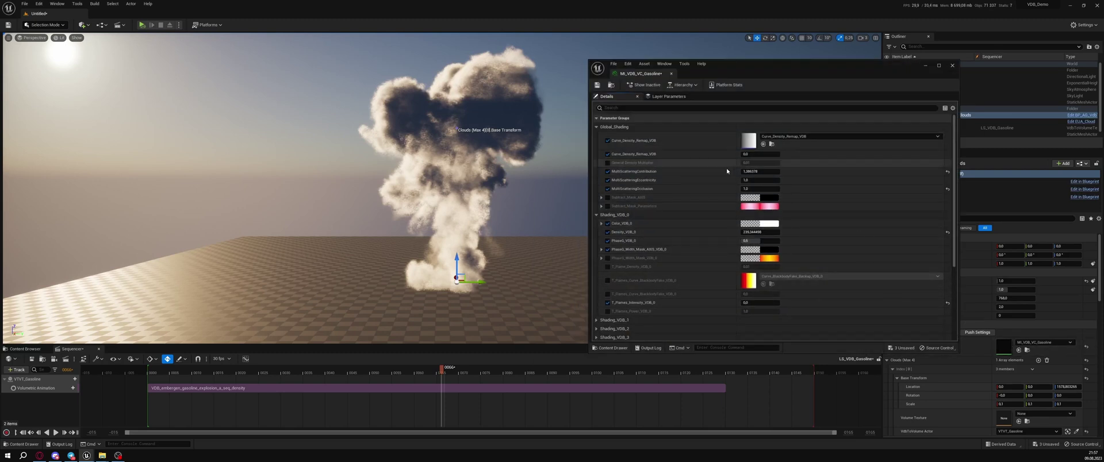
mouse_move(759, 172)
mouse_down()
mouse_move(773, 171)
mouse_move(762, 171)
mouse_up()
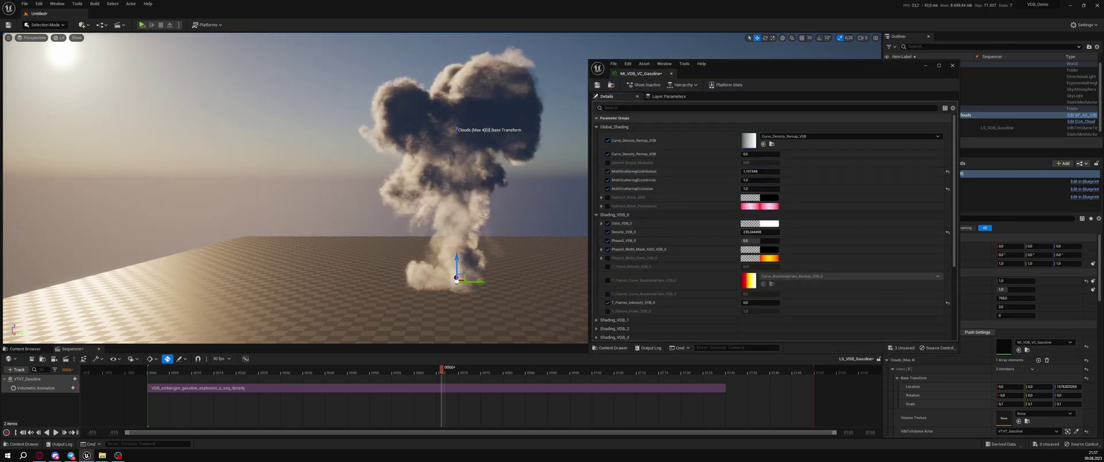
right_drag(573, 159, 571, 160)
key(ctrl+l)
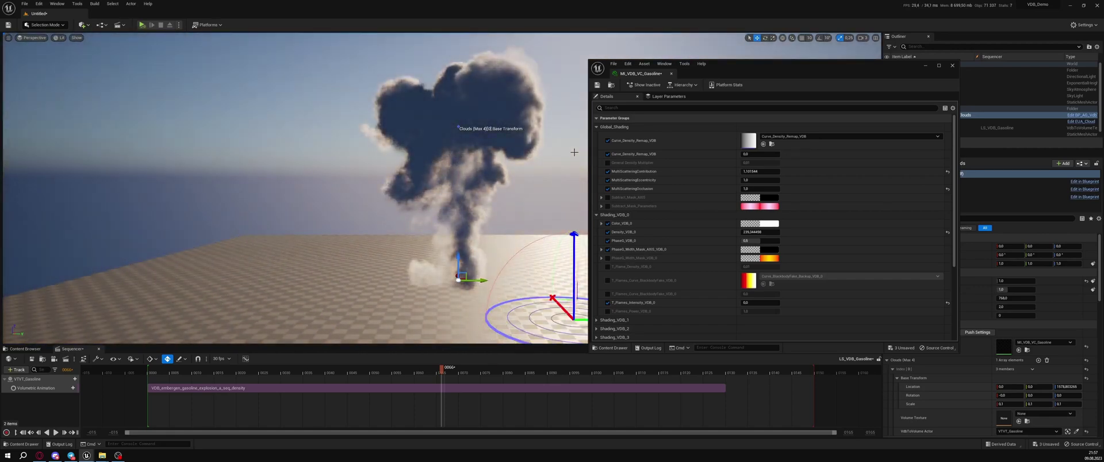
drag(758, 171, 771, 171)
key(ctrl+l)
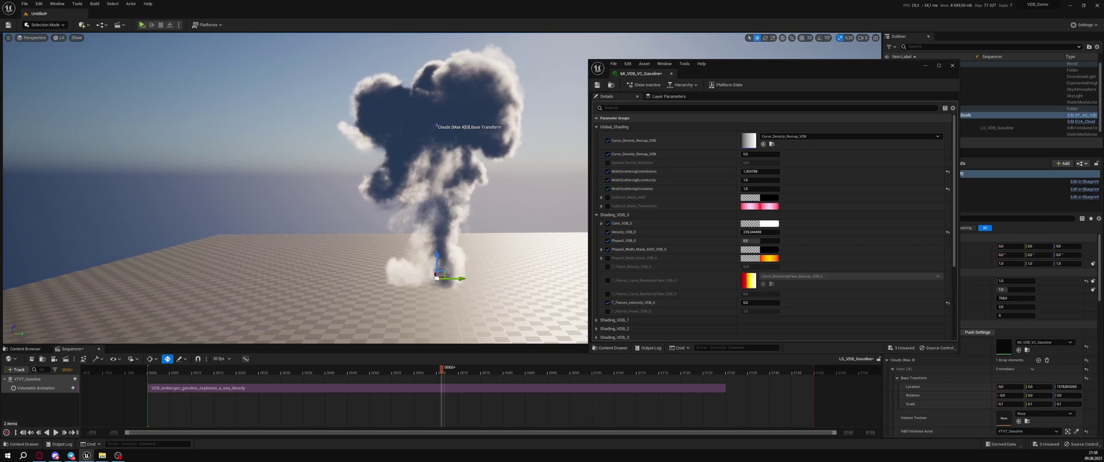
key(ctrl+l)
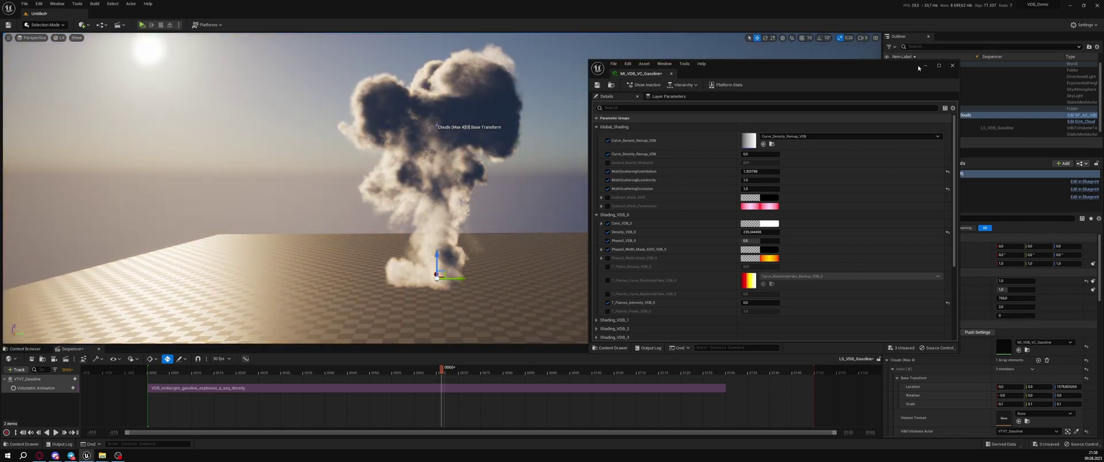
Step: Set the cloud blueprint's Distance to Sample Max Count to 0.5
click(1018, 211)
text(0,5)
key(Return)
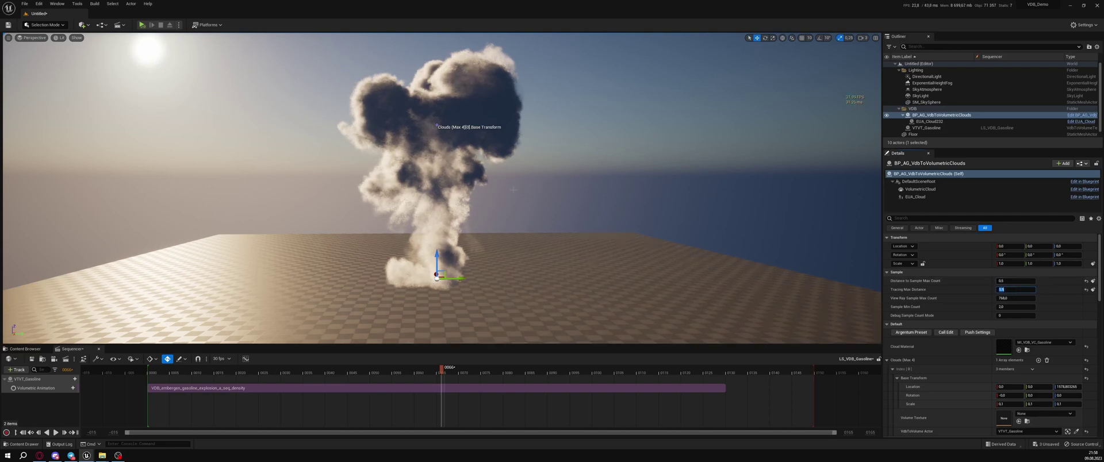
Step: Return to MI_VDB_VC_Gasoline and set the MultiScattering occlusion to 1.5
click(86, 455)
click(114, 431)
mouse_move(755, 188)
mouse_down()
mouse_move(781, 190)
mouse_move(769, 190)
mouse_up()
click(778, 191)
text(1,5)
key(Return)
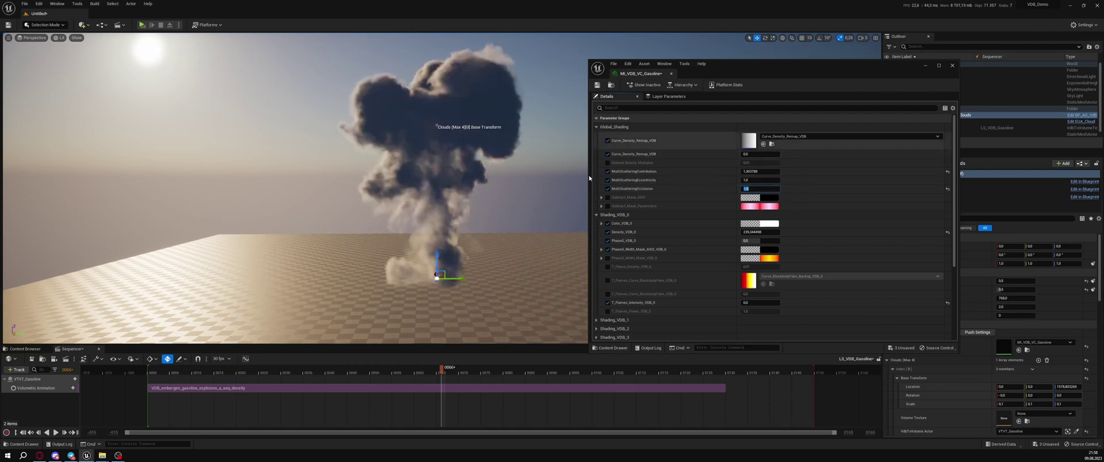
Step: Rotate the sun around the explosion to judge the darker occlusion shading, leaving it low for warm backlighting
mouse_move(391, 178)
right_down()
mouse_move(403, 186)
mouse_move(393, 182)
right_up()
key(ctrl+l)
key(ctrl+l)
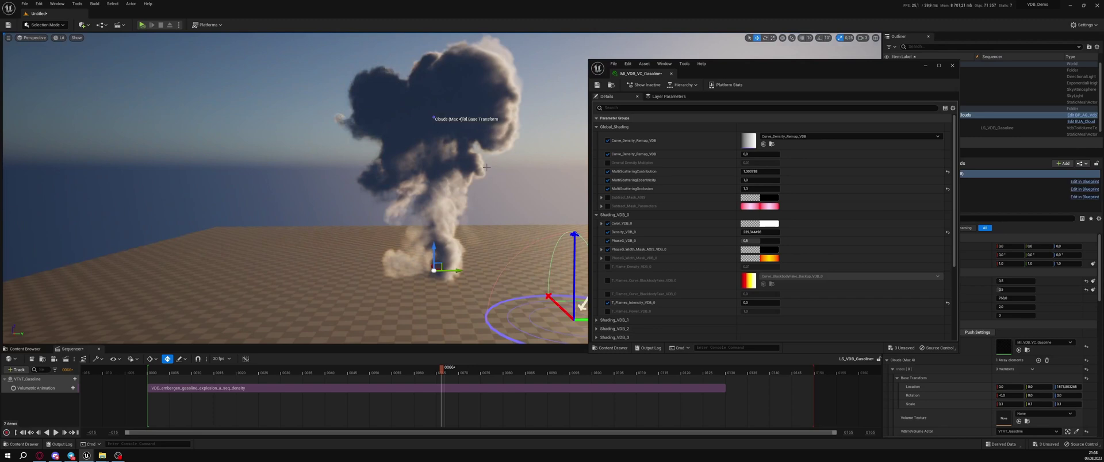
key(ctrl+l)
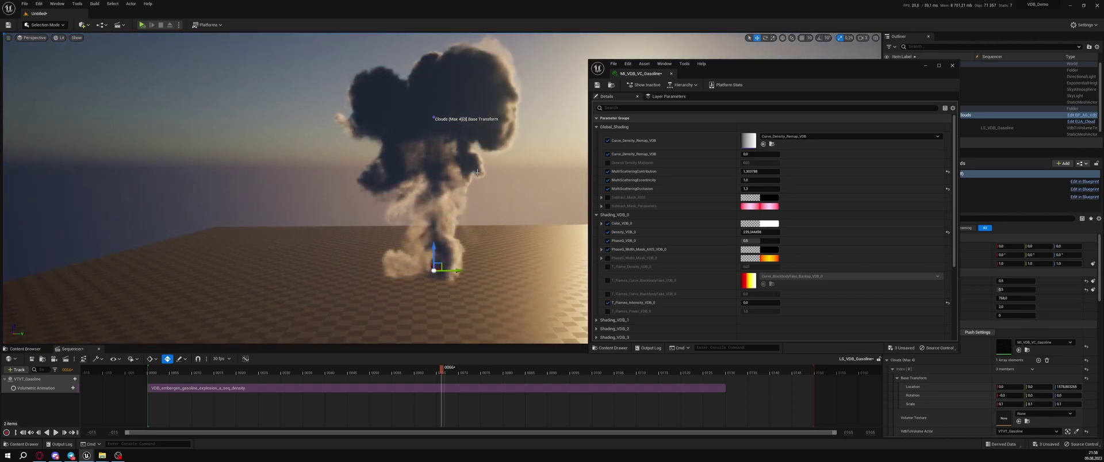
Step: Set Density_VDB_0 to 200 and raise PhaseG_VDB_0, then rotate the sun behind the explosion
click(757, 232)
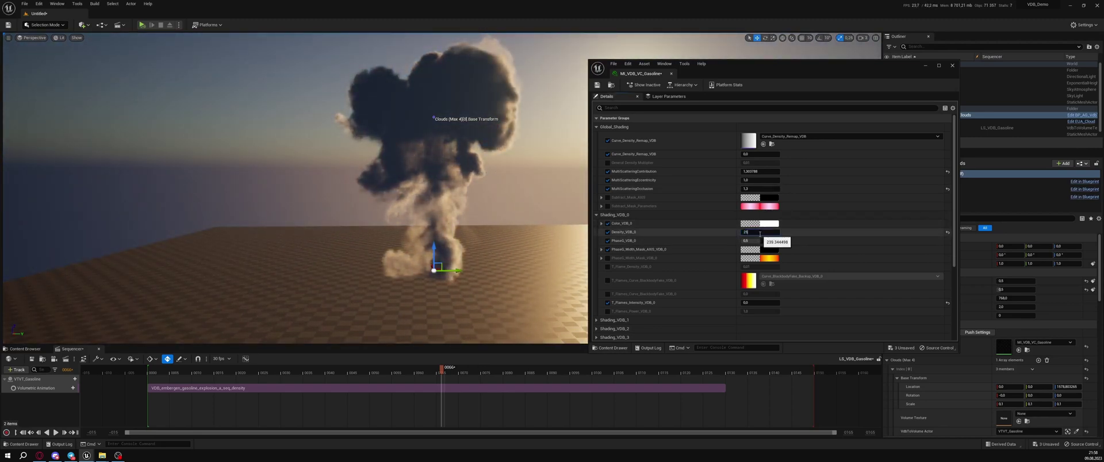
key(Tab)
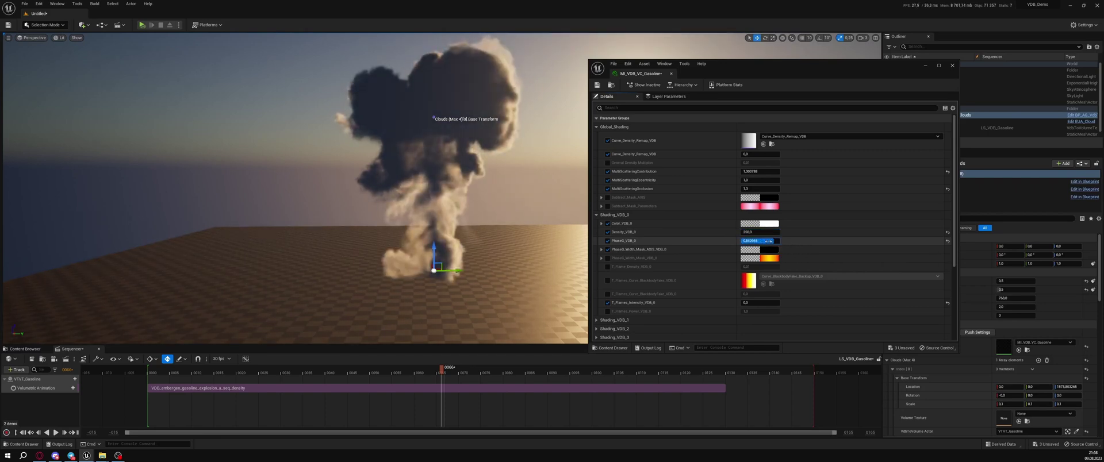
drag(754, 241, 766, 241)
right_drag(540, 253, 540, 255)
key(ctrl+l)
Step: Lower Density_VDB_0 to about 75, MultiScattering contribution to 1.0 and occlusion to about 1.48, fine-tune PhaseG_VDB_0, and rotate the sun
drag(760, 232, 747, 232)
drag(759, 189, 753, 171)
drag(770, 241, 767, 240)
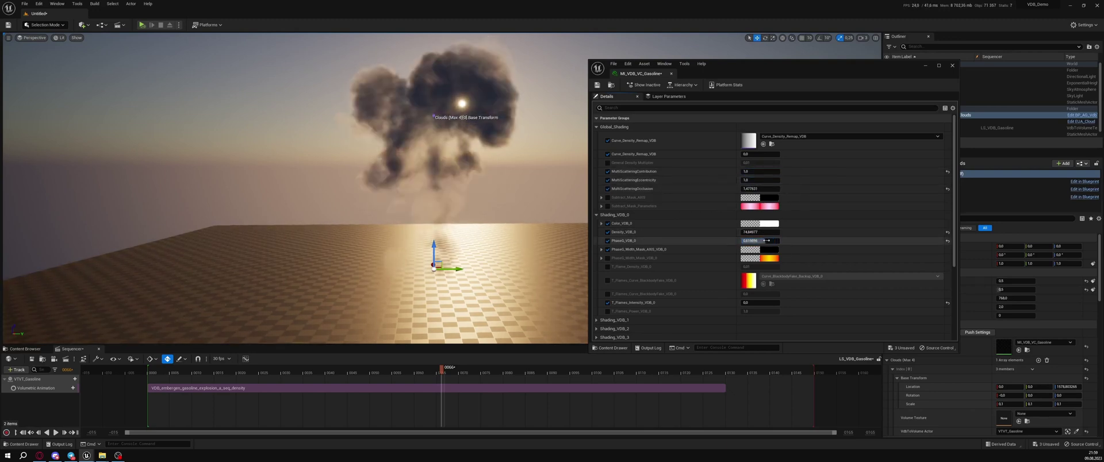
right_drag(554, 299, 542, 293)
key(ctrl+l)
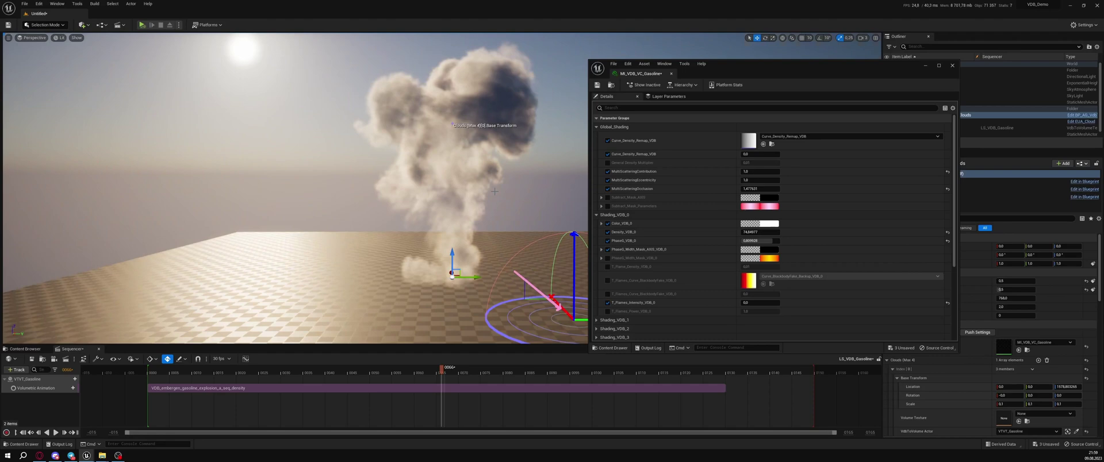
Step: Raise Density_VDB_0, set the MultiScattering occlusion to about 1.26 and readjust PhaseG_VDB_0 on MI_VDB_VC_Gasoline
drag(758, 232, 763, 232)
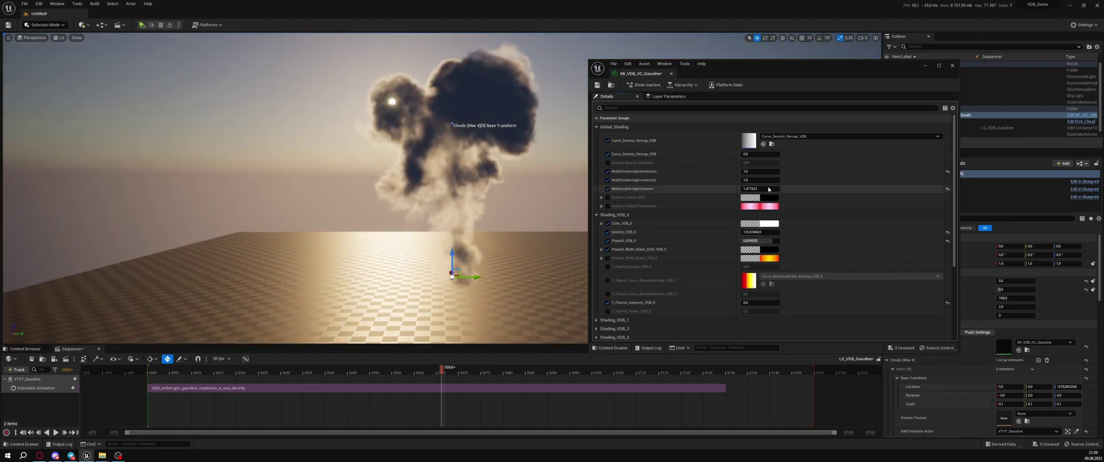
drag(768, 189, 765, 189)
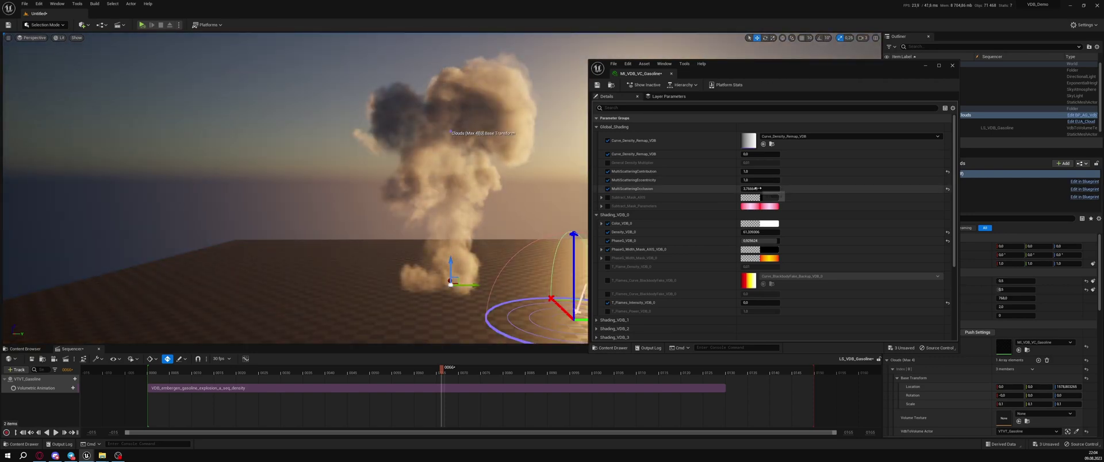
drag(757, 189, 766, 189)
mouse_move(776, 240)
mouse_down()
mouse_move(747, 239)
mouse_move(777, 232)
mouse_up()
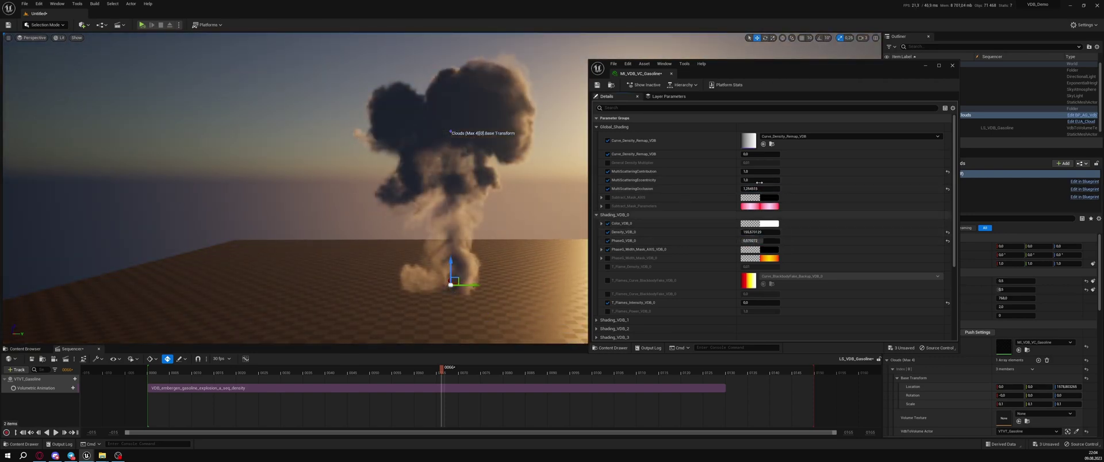
Step: Try a stronger MultiScattering contribution with a rotated sun, reduce PhaseG_VDB_0, and set the contribution to 1.5
drag(760, 172, 774, 173)
right_drag(517, 167, 529, 169)
key(ctrl+l)
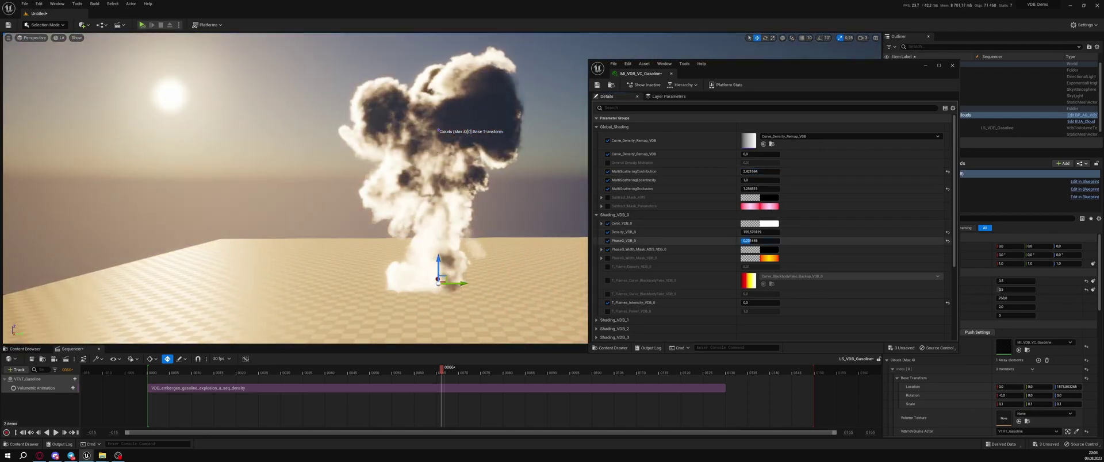
drag(773, 240, 765, 240)
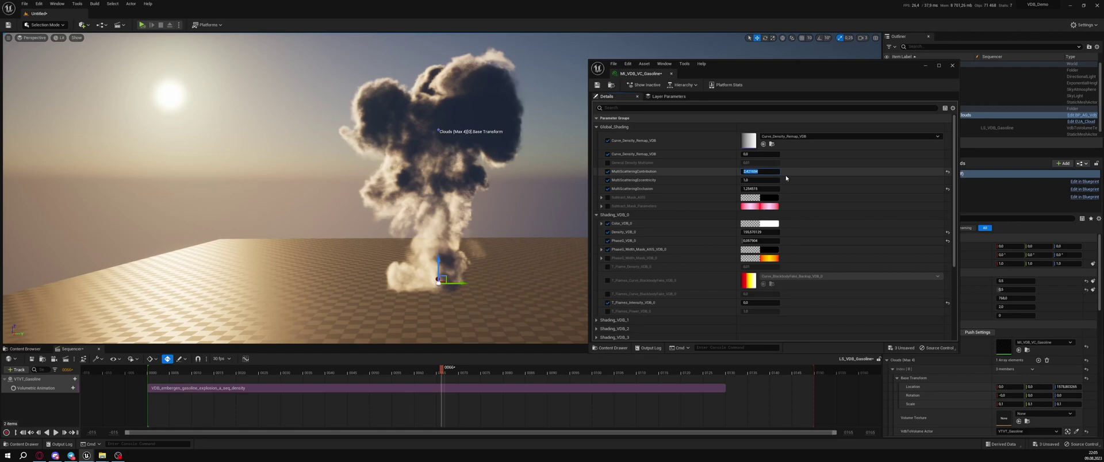
text(1,5)
key(Return)
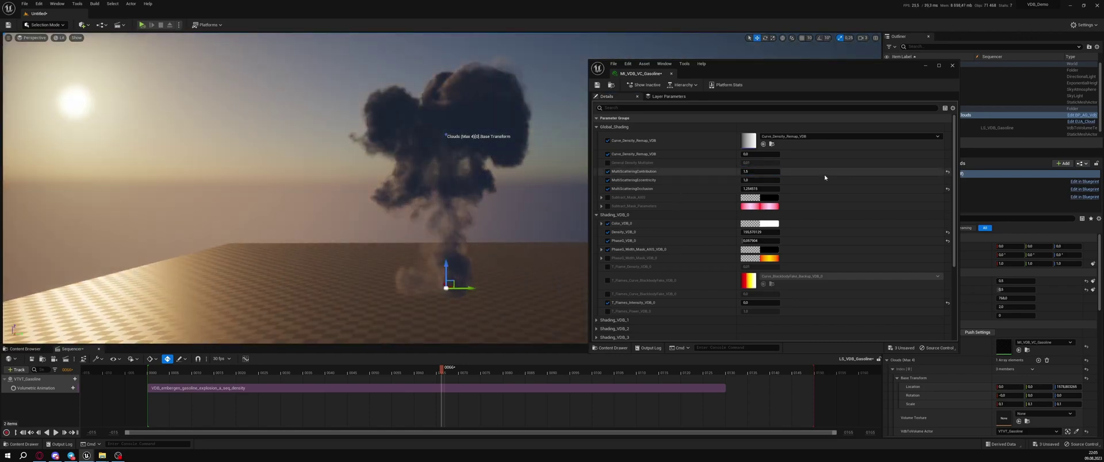
Step: Raise PhaseG_VDB_0 to about 0.3, set the MultiScattering occlusion to 1.2 and set Density_VDB_0 to 150
drag(751, 240, 757, 241)
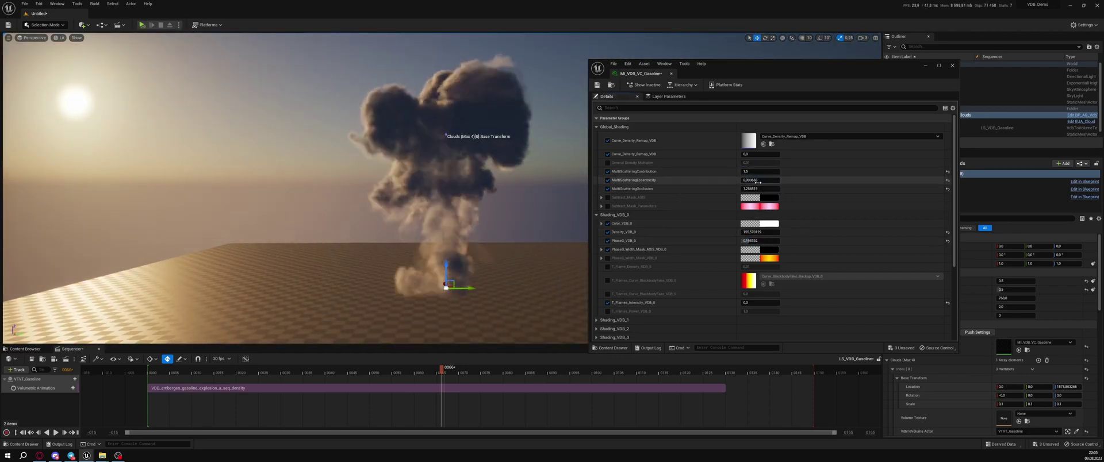
drag(757, 182, 816, 189)
drag(760, 232, 741, 232)
click(761, 232)
text(150)
key(Return)
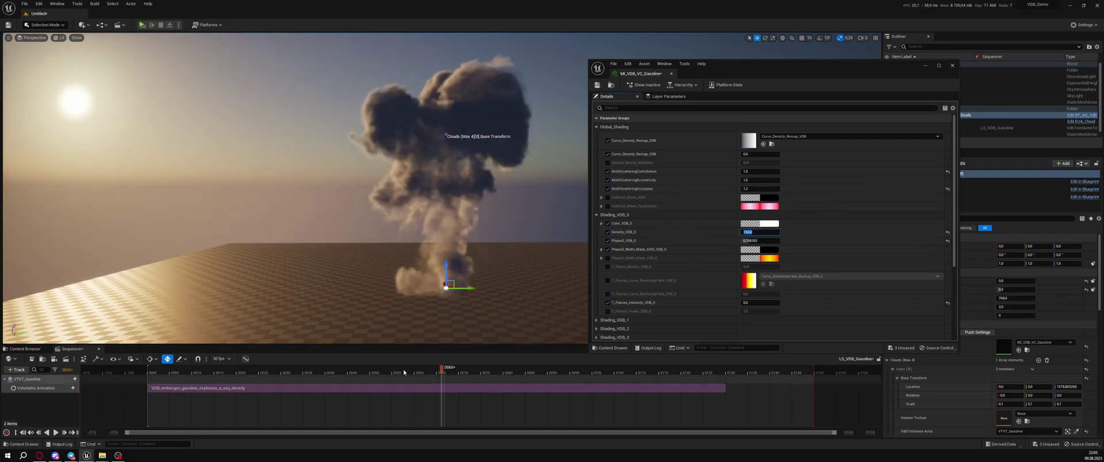
Step: Scrub the sequence to frame 74 and rotate the sun to check the explosion's shading, leaving the sun behind it
drag(407, 371, 479, 389)
right_drag(454, 219, 458, 218)
key(ctrl+l)
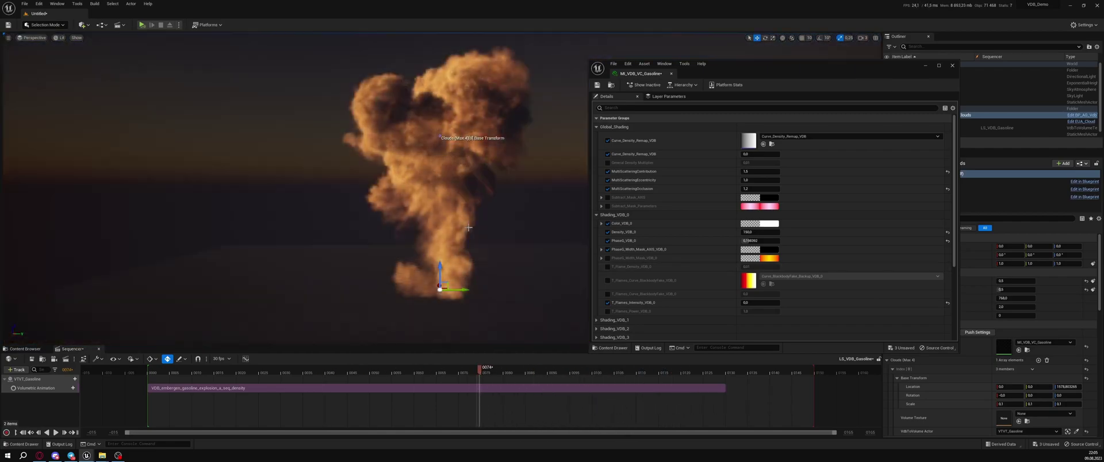
key(ctrl+l)
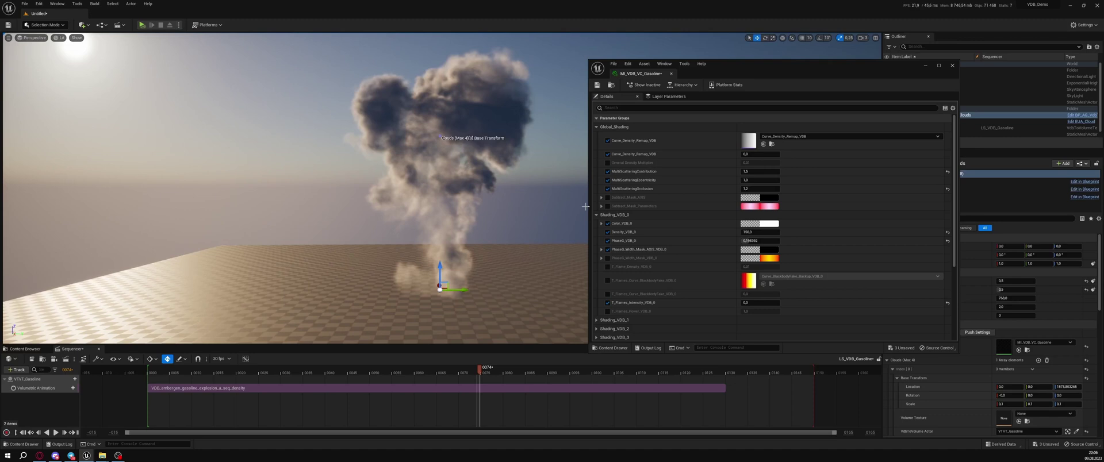
Step: Save the level as LP_Janga in the Janga folder
click(26, 4)
click(49, 66)
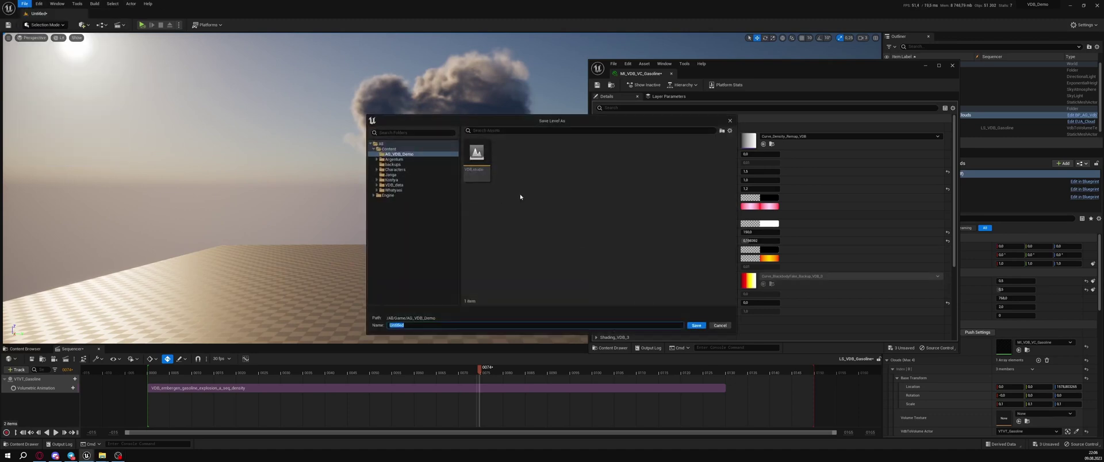
click(401, 175)
text(LP_Janga)
key(Return)
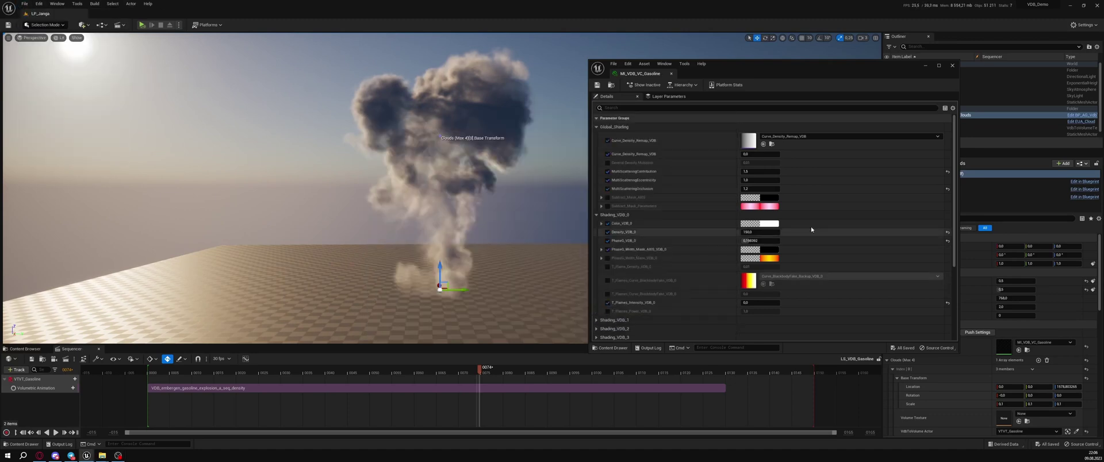
Step: Raise Density_VDB_0 to about 250, set the MultiScattering occlusion to 2 and raise T_Flames_Intensity_VDB_0 to about 1.8
drag(751, 233, 770, 232)
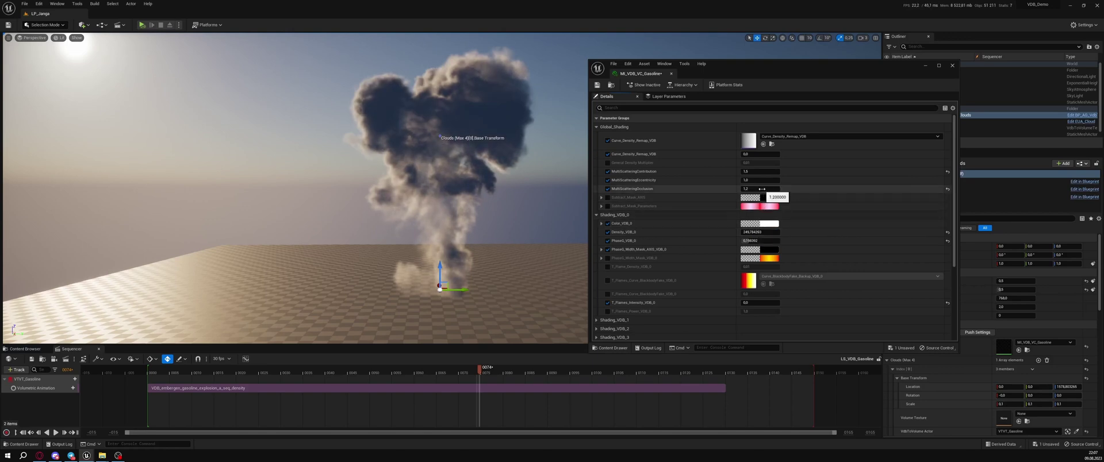
text(2)
key(Return)
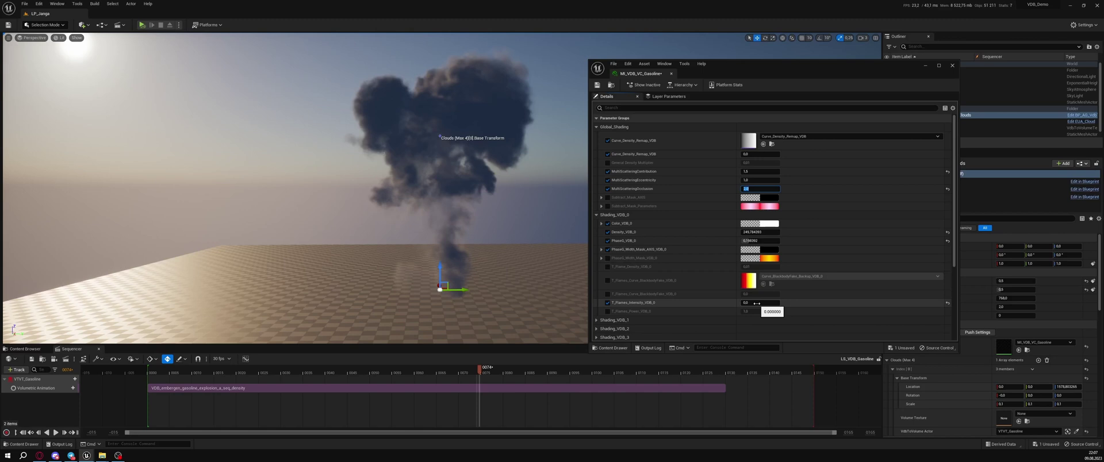
drag(757, 303, 805, 303)
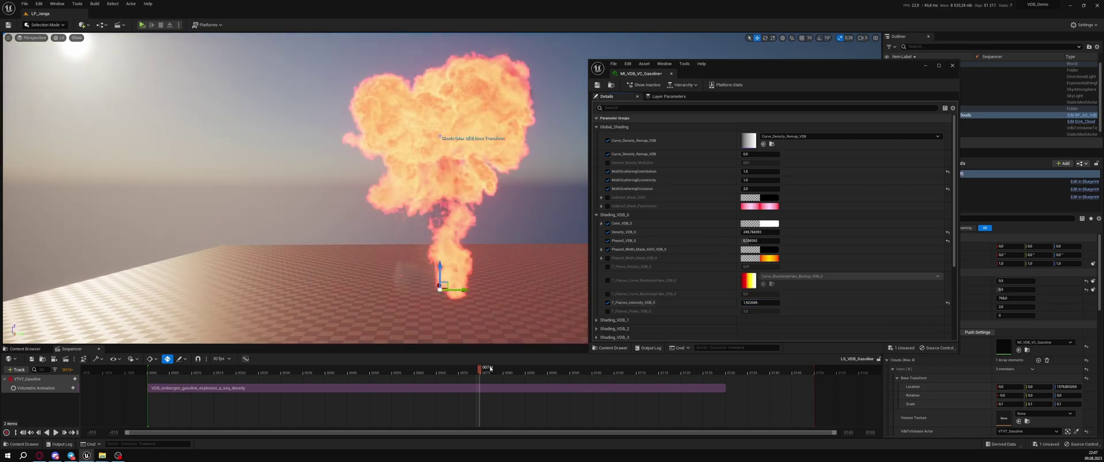
Step: Simulate the level, scrub the sequence to frame 43 to check the flames, and stop the simulation
click(180, 24)
click(197, 79)
drag(402, 374, 339, 374)
click(161, 25)
Step: Move the material window aside, select the VDB to volume texture actor and turn off its Autoplay option
drag(833, 72, 869, 69)
click(954, 128)
click(998, 355)
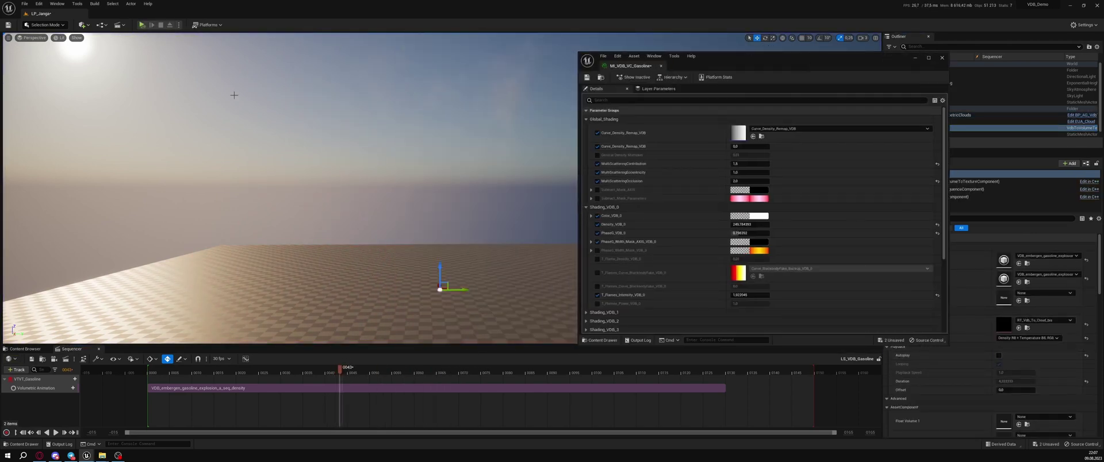
Step: Fix the sequence's actor references, scrub to frame 64 and simulate the level again
click(97, 360)
mouse_move(131, 232)
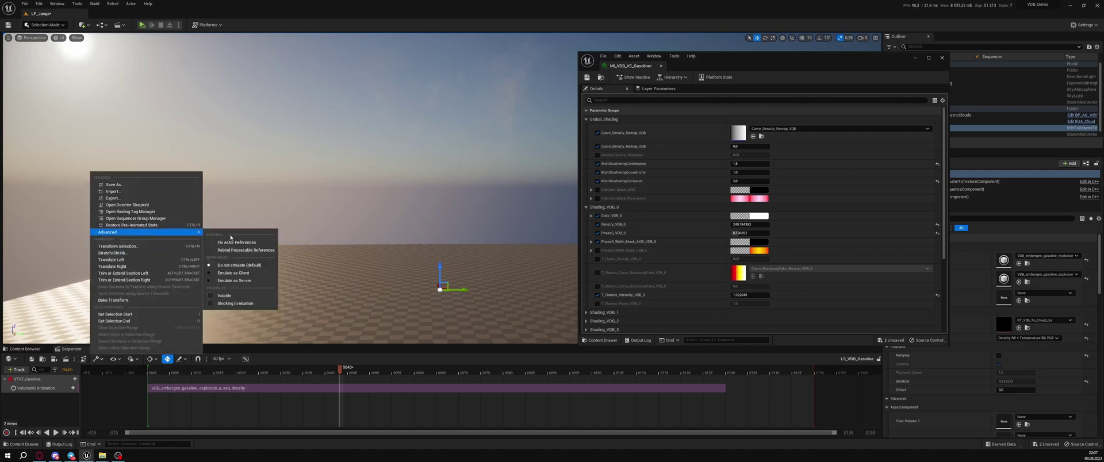
click(234, 242)
drag(343, 369, 436, 389)
click(179, 26)
click(200, 79)
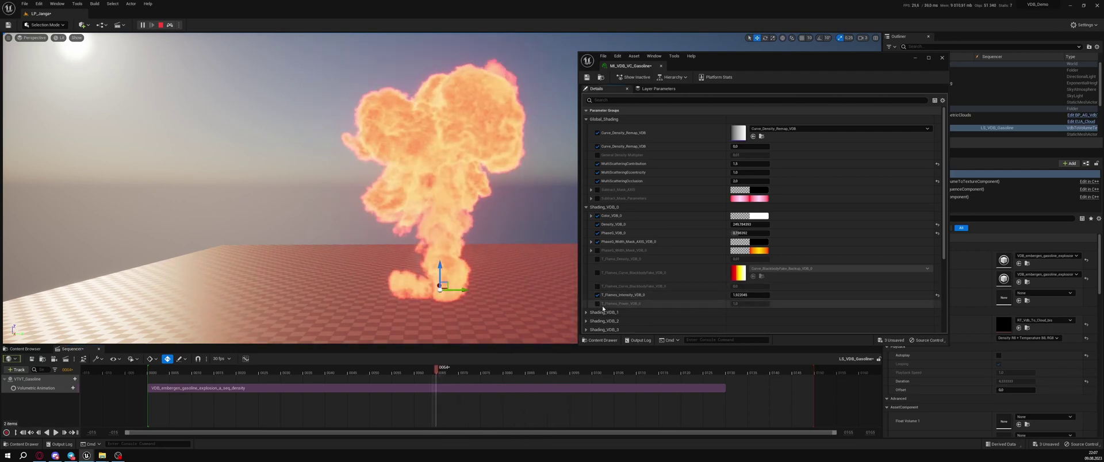
Step: Enable and raise T_Flames_Power_VDB_0, check nearby frames, and enable T_Flame_Density_VDB_0 at about 28
drag(749, 304, 770, 303)
mouse_move(418, 374)
mouse_down()
mouse_move(221, 374)
mouse_move(509, 372)
mouse_move(438, 373)
mouse_up()
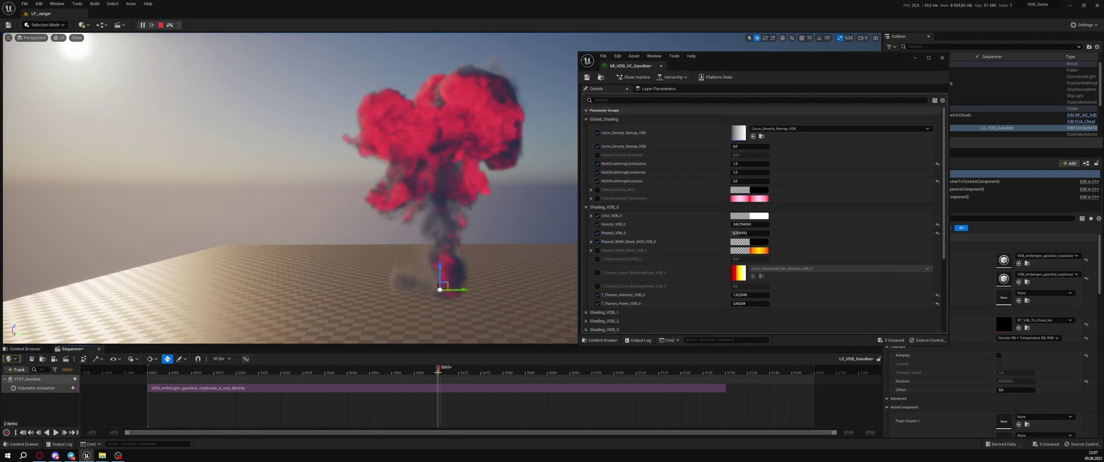
click(598, 259)
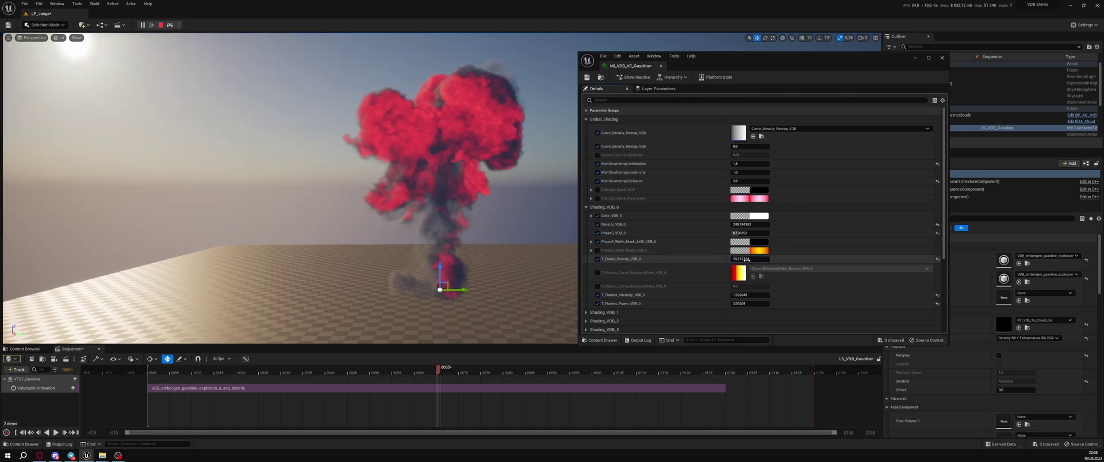
Step: Test the flames alone with Density_VDB_0 at 0 and T_Flame_Density_VDB_0 at 1000
click(750, 225)
text(0)
key(Return)
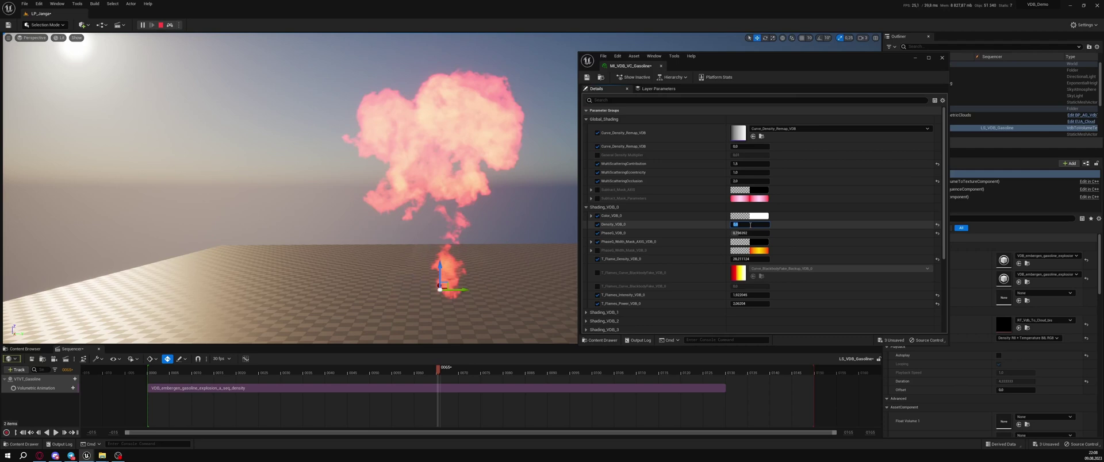
mouse_move(749, 259)
mouse_down()
mouse_move(805, 259)
mouse_move(752, 258)
mouse_up()
text(1000,0)
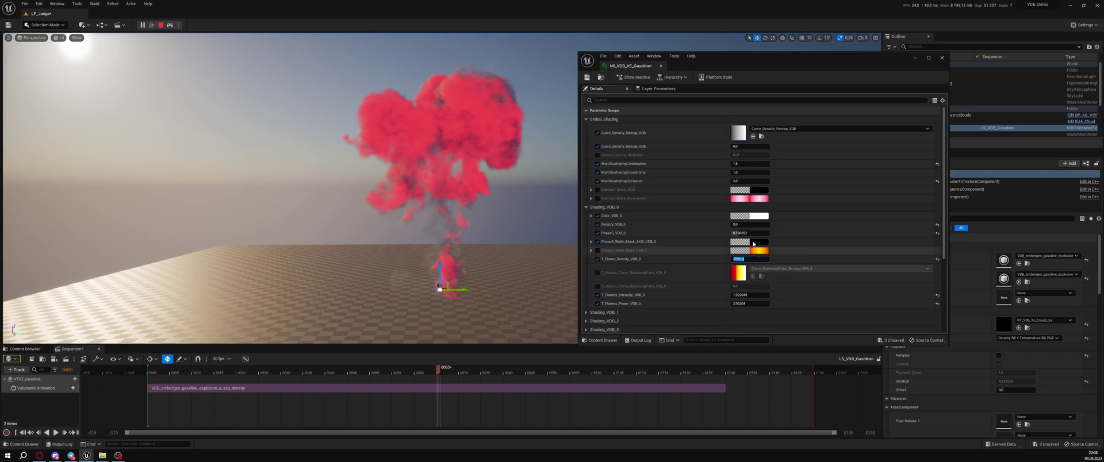
Step: Set T_Flame_Density_VDB_0 to 200 and bring Density_VDB_0 back, first to 150 and up to about 409
click(751, 225)
text(150)
key(Return)
click(758, 259)
text(200)
key(Return)
drag(752, 225, 805, 225)
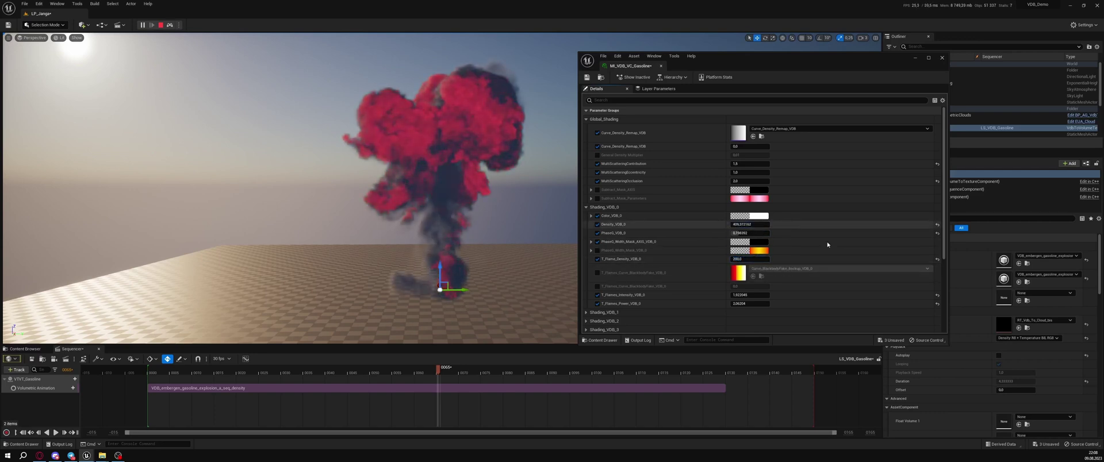
Step: Lower T_Flames_Power_VDB_0 to about 1.3, raise T_Flames_Intensity_VDB_0 to about 2.3 and set Density_VDB_0 to 400
drag(758, 303, 739, 303)
drag(757, 294, 765, 295)
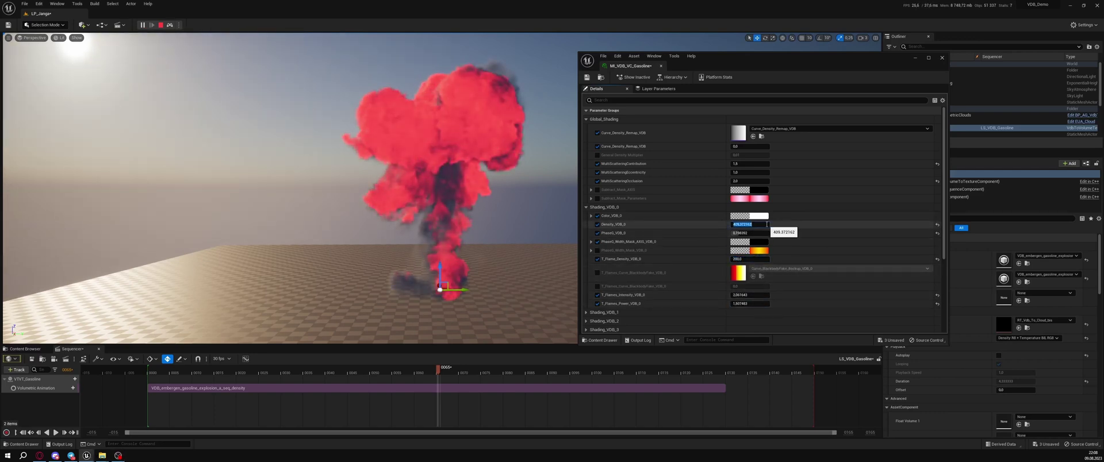
Step: Enable the BlackbodyFake flame curve override for VDB_0, inspect its color curve and return to the material instance
click(596, 273)
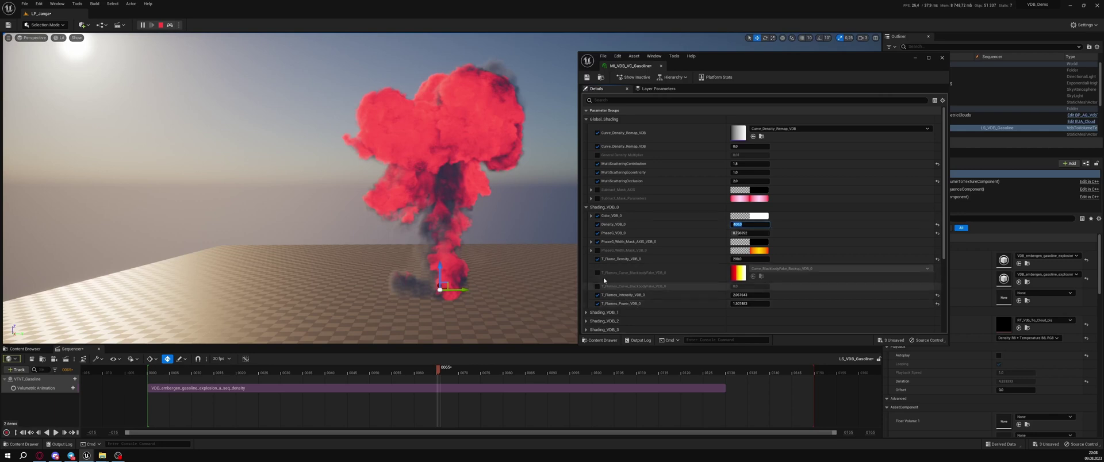
double_click(738, 272)
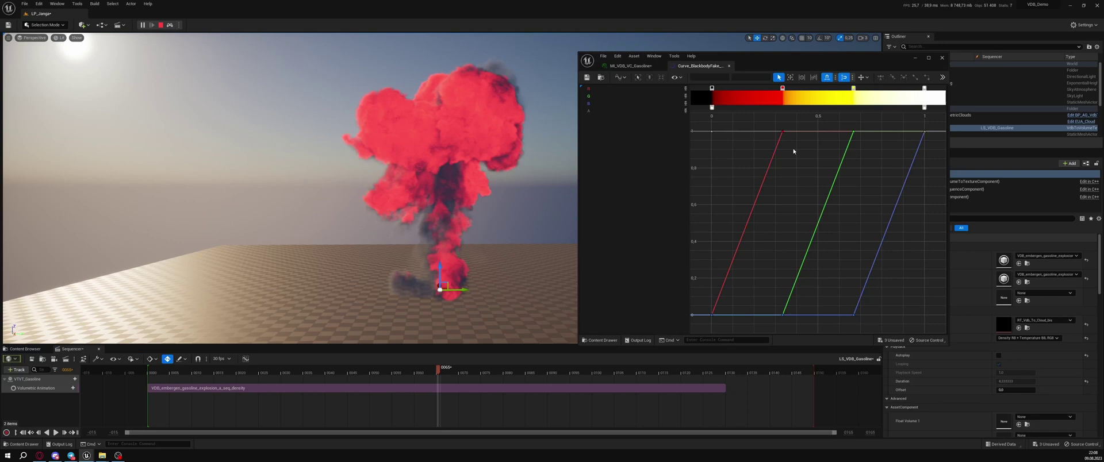
click(630, 66)
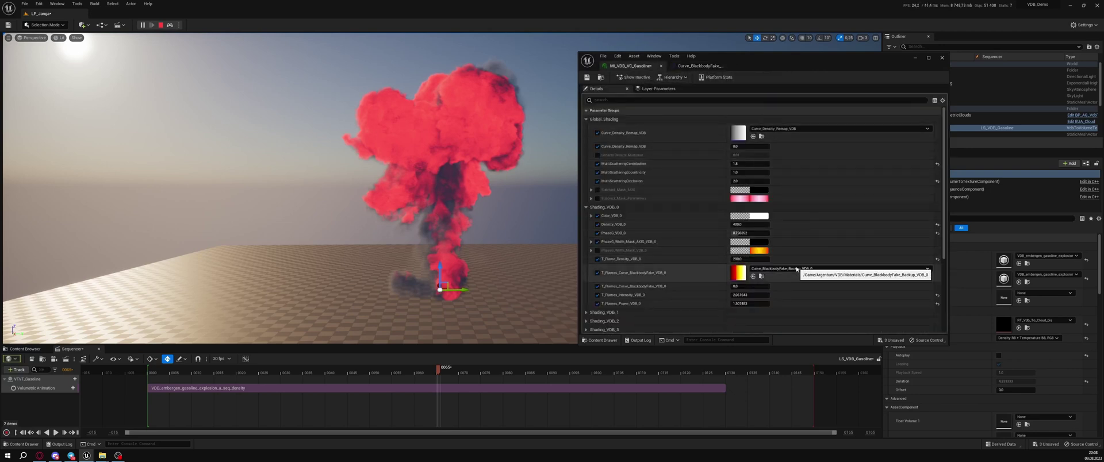
Step: Locate the VDB_0 BlackbodyFake curve asset in the Materials folder and copy it into the Janga folder
click(761, 277)
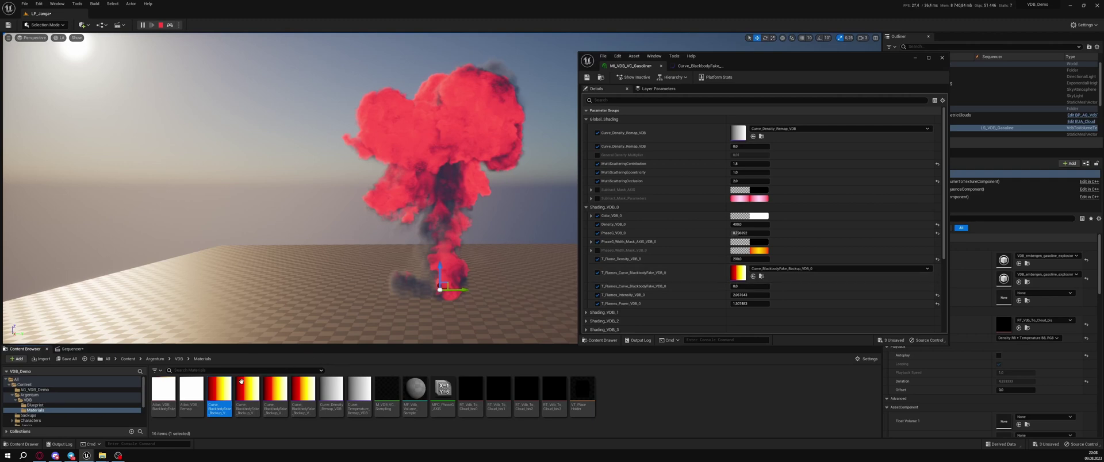
drag(219, 393, 92, 388)
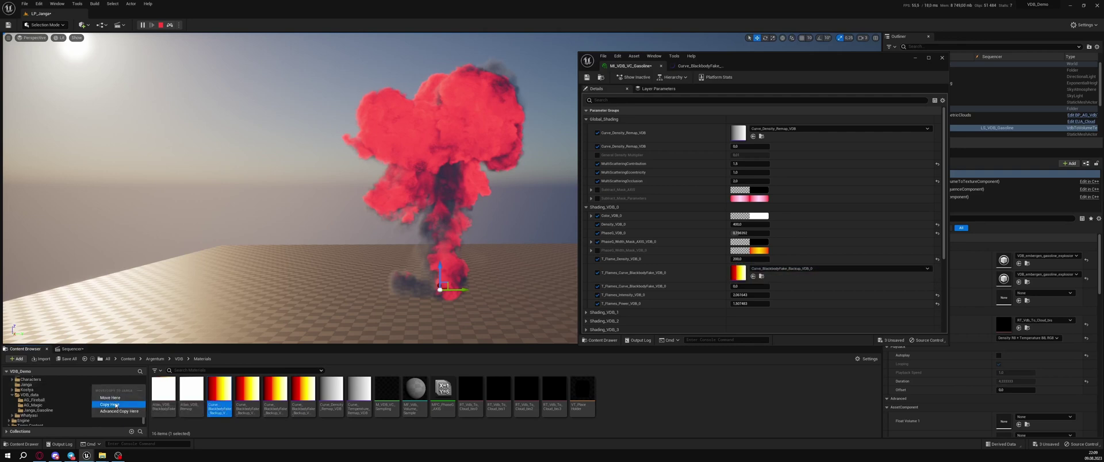
click(109, 405)
click(91, 387)
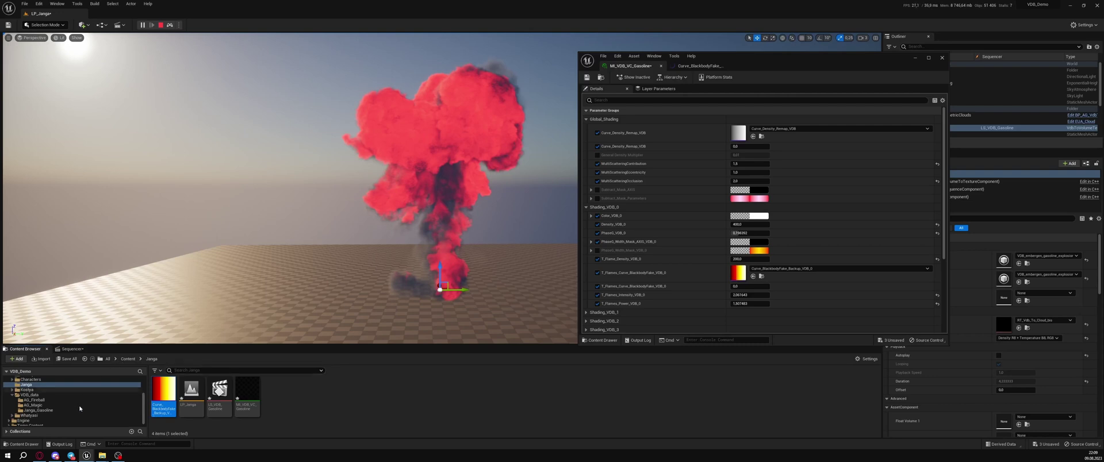
Step: Open the blackbody curve atlas in Argentum/VDB/Materials and add a seventh, empty element to its Gradient Curves
scroll(80, 409, up, 3)
click(35, 395)
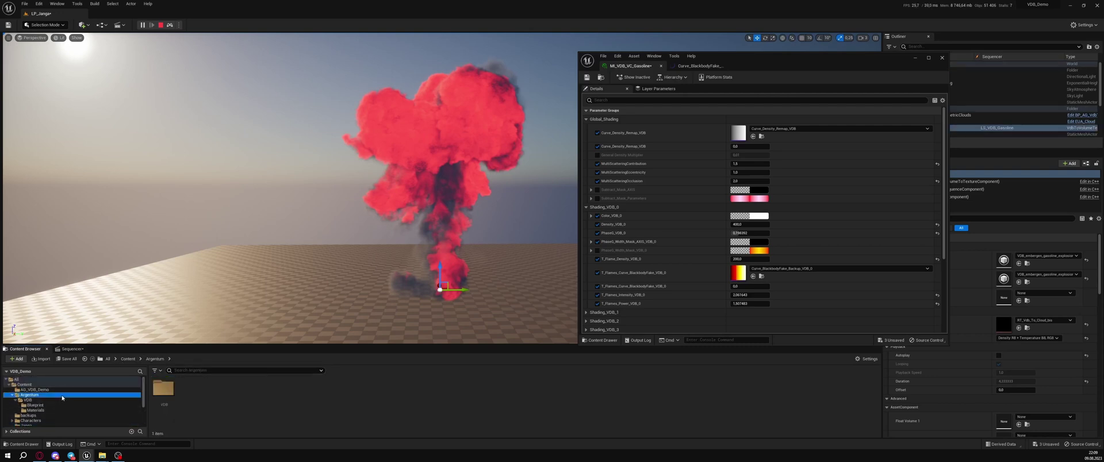
double_click(161, 391)
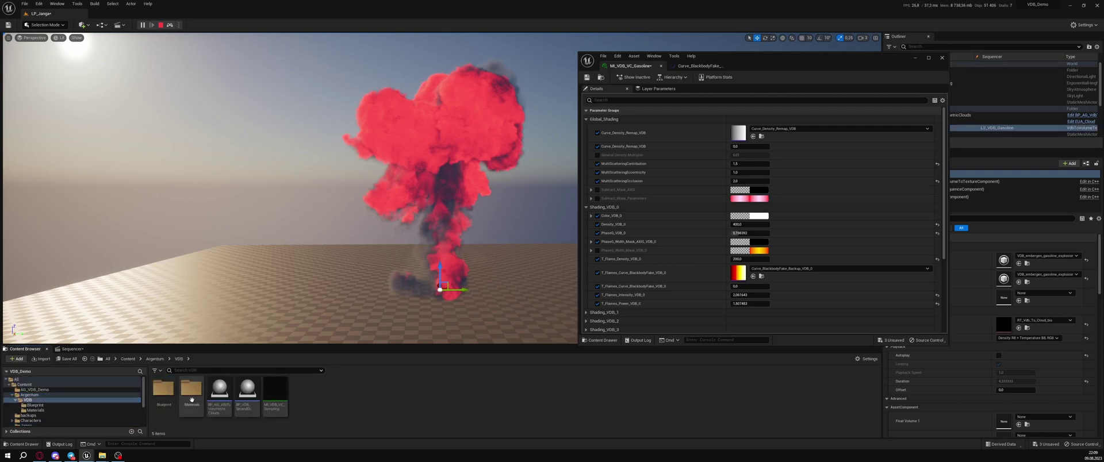
double_click(193, 394)
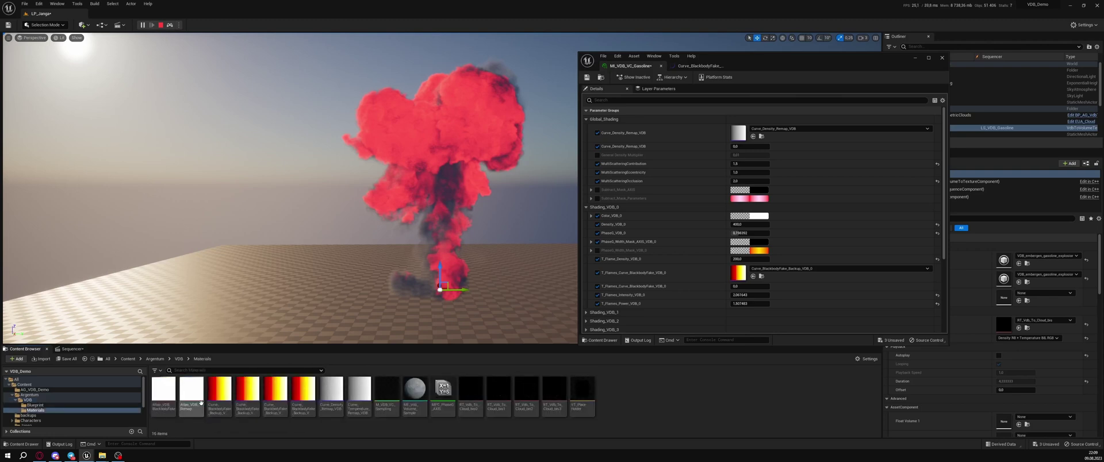
double_click(171, 400)
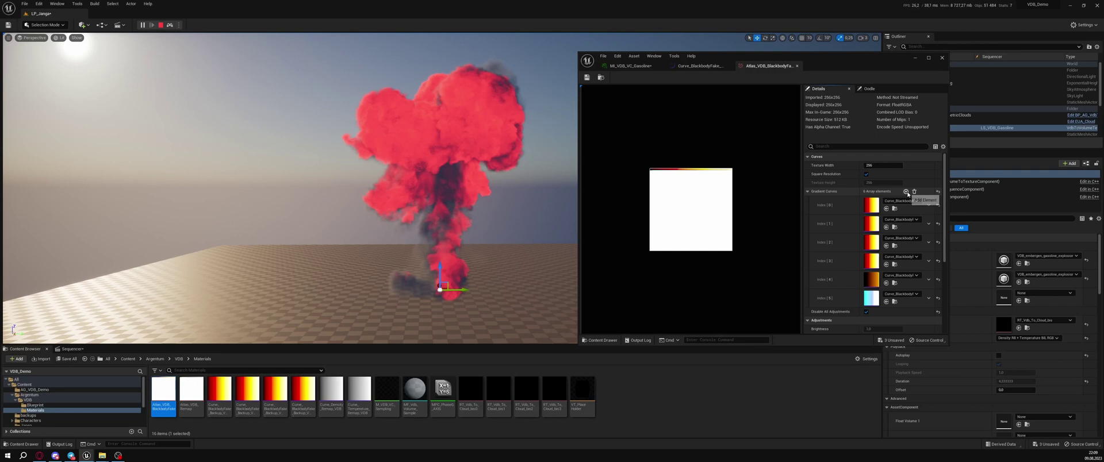
scroll(901, 242, down, 2)
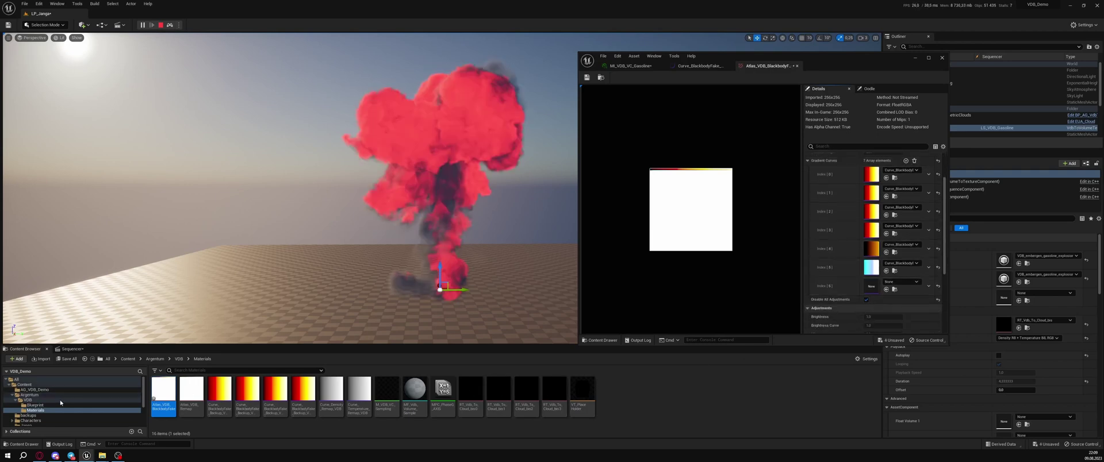
Step: Assign the copied blackbody curve from the Janga folder to the atlas's seventh gradient element, then save and close the atlas
click(29, 395)
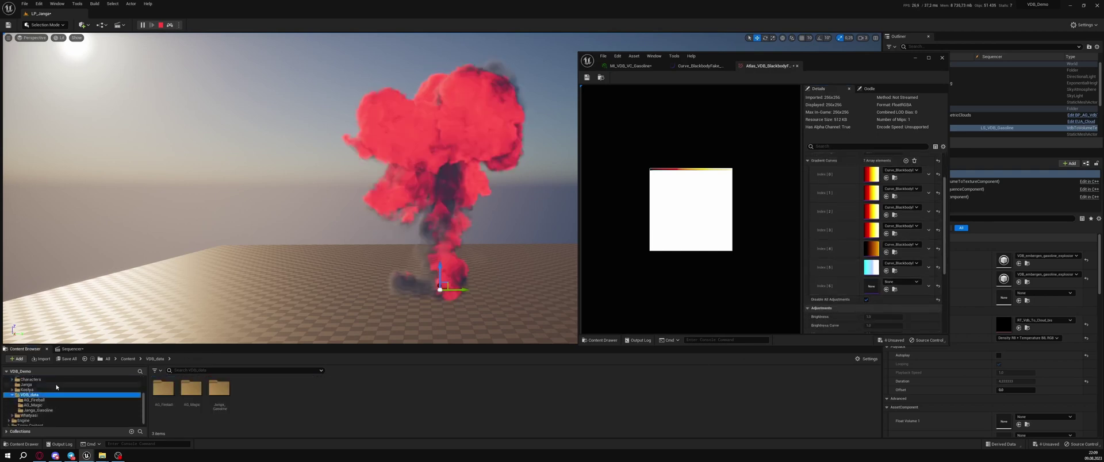
click(26, 384)
drag(163, 388, 903, 288)
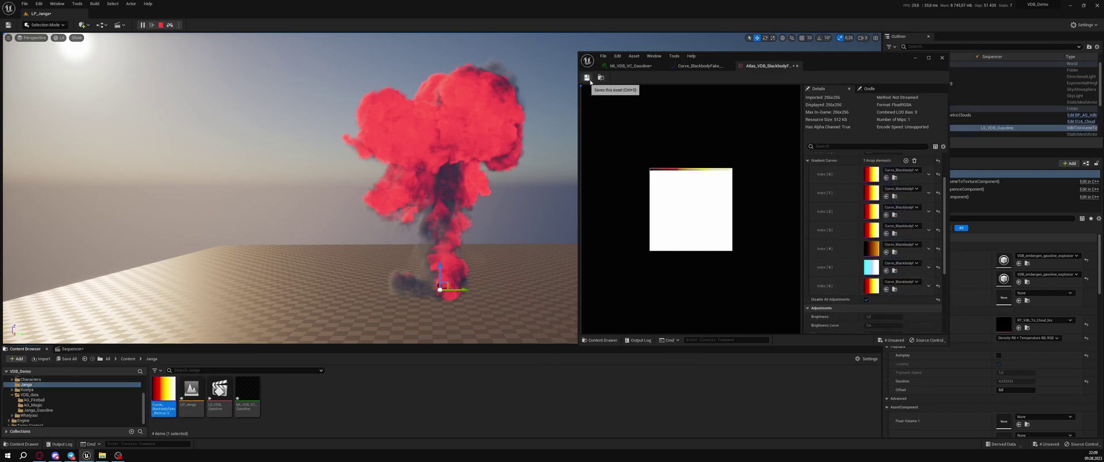
click(796, 66)
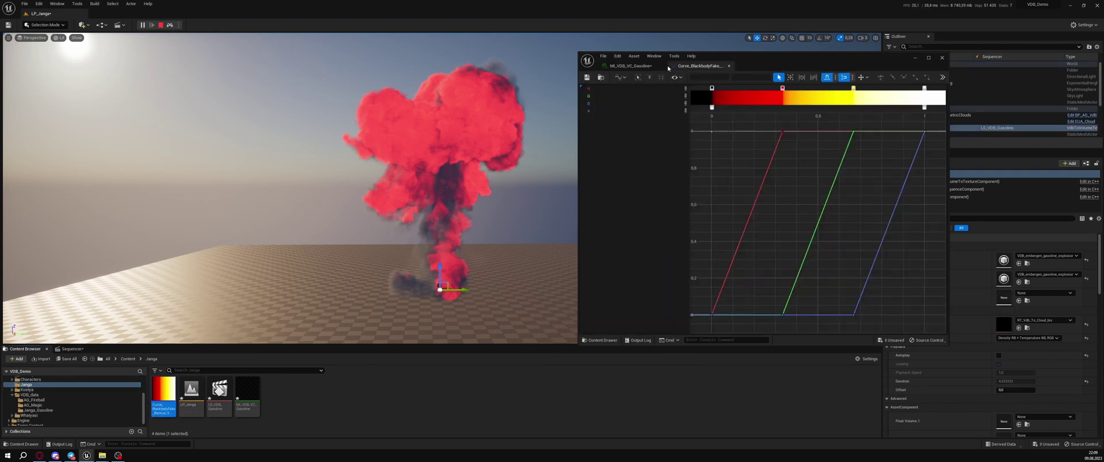
Step: Close the old curve and set the VDB_0 BlackbodyFake flame curve to Curve_BlackbodyFake_Backup_VDB_Gasoline in the material instance
click(644, 66)
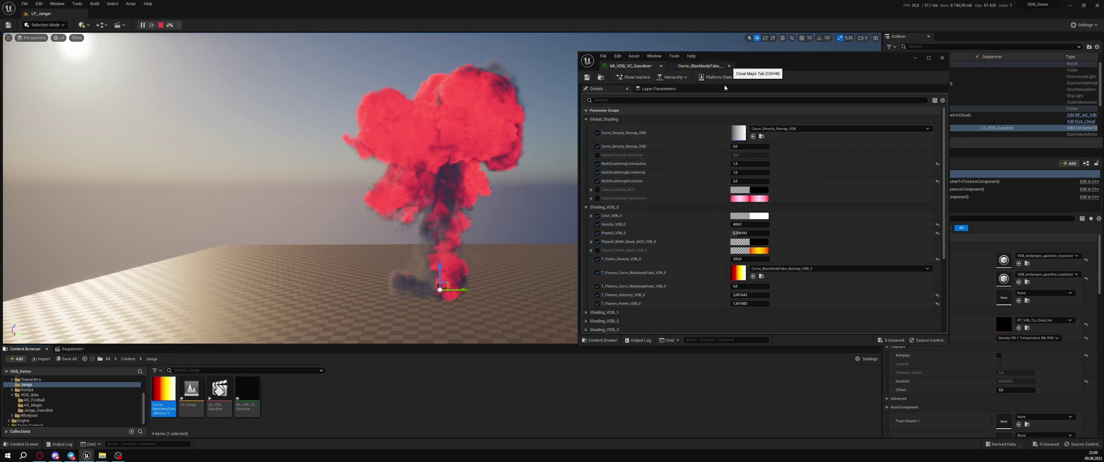
click(729, 66)
click(839, 269)
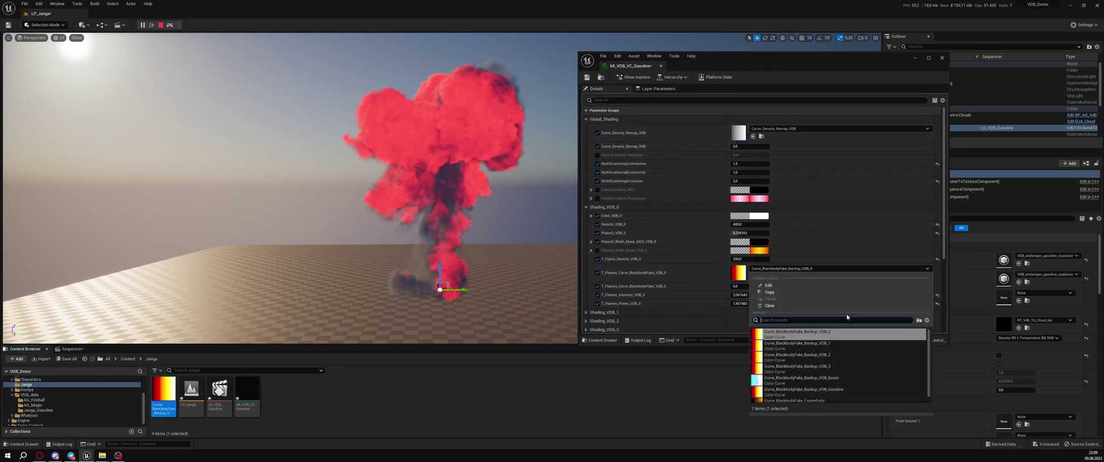
scroll(879, 378, down, 1)
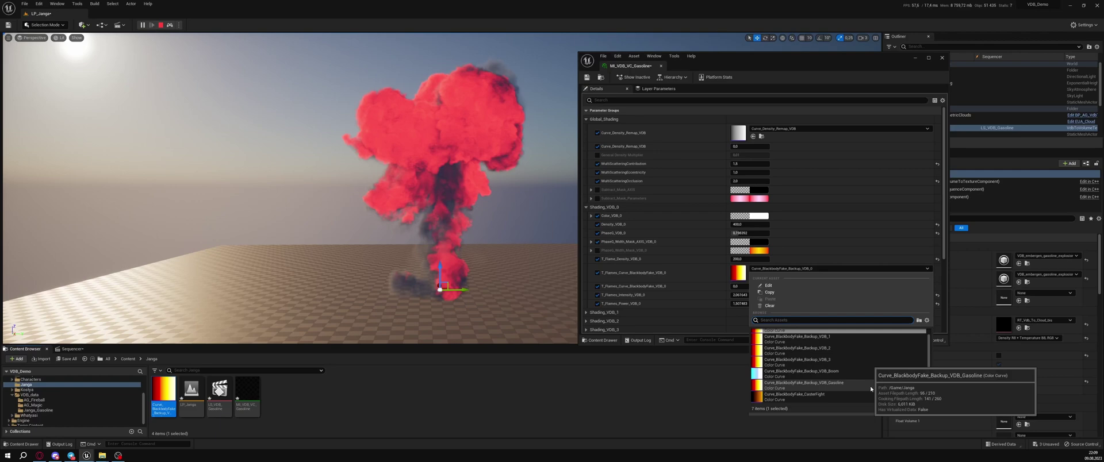
click(870, 385)
Step: Open the Gasoline blackbody curve and compress its gradient by shifting the yellow and white stops towards the start
double_click(737, 273)
drag(853, 89, 780, 89)
drag(923, 89, 814, 88)
mouse_move(727, 89)
mouse_down()
mouse_move(759, 88)
mouse_move(724, 88)
mouse_up()
drag(712, 88, 742, 88)
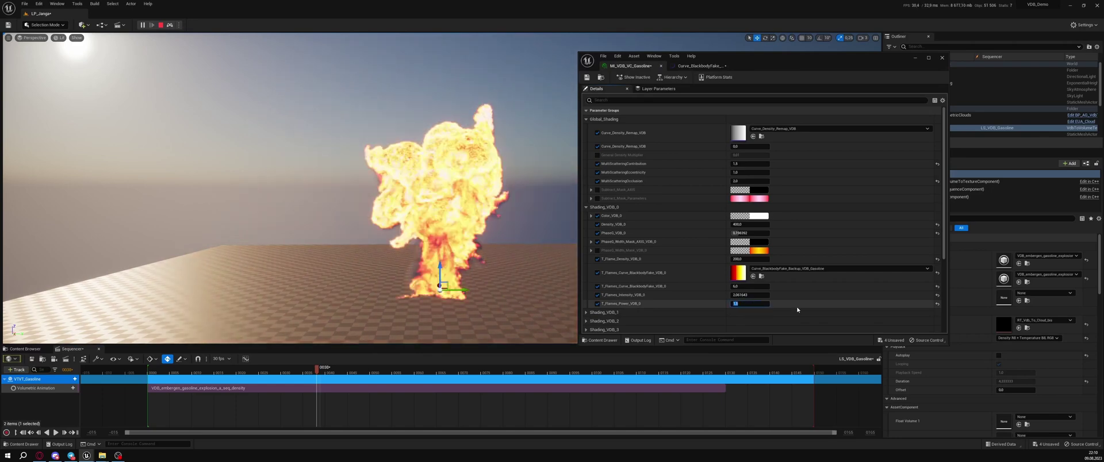
Step: Fit the Gasoline curve in view and respace its red, yellow and white gradient stops
click(698, 65)
drag(803, 215, 731, 181)
key(f)
drag(761, 88, 851, 89)
drag(799, 89, 870, 89)
drag(841, 89, 855, 90)
drag(781, 89, 774, 90)
Step: Compare the curve with the material instance and set T_Flames_Intensity_VDB_0 to 20
click(630, 66)
click(700, 65)
click(630, 66)
click(745, 295)
text(20)
key(Return)
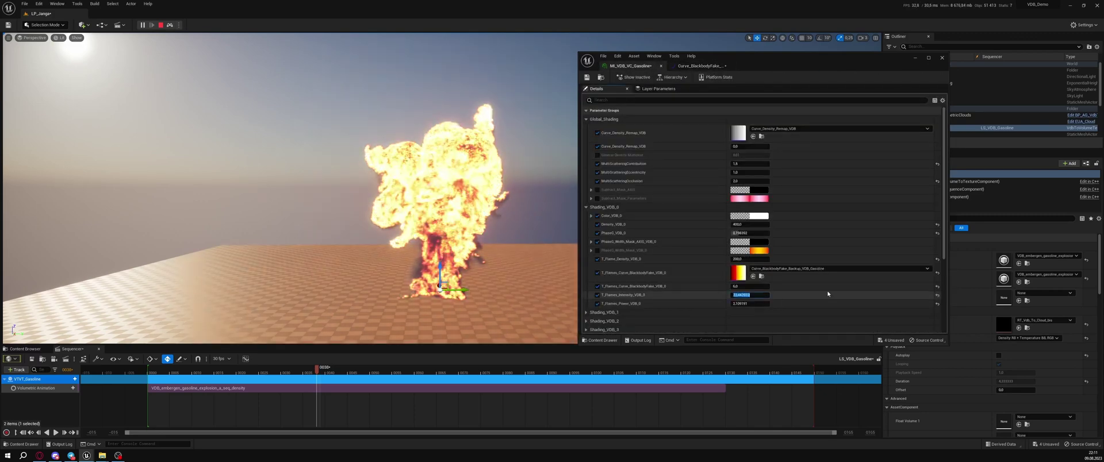
Step: Check a slightly later frame of the explosion and fine-tune the spacing of the Gasoline curve's gradient stops
mouse_move(317, 369)
mouse_down()
mouse_move(391, 369)
mouse_move(320, 369)
mouse_up()
click(698, 66)
drag(767, 88, 765, 89)
mouse_move(772, 88)
mouse_down()
mouse_move(793, 89)
mouse_move(779, 89)
mouse_up()
mouse_move(821, 89)
mouse_down()
mouse_move(839, 89)
mouse_move(815, 89)
mouse_up()
drag(870, 89, 895, 88)
click(631, 65)
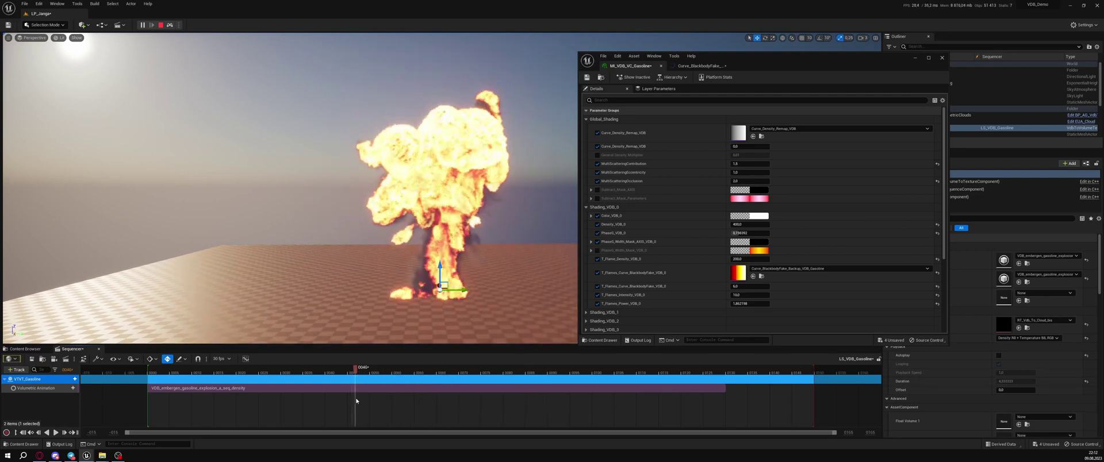
click(699, 65)
drag(762, 89, 760, 89)
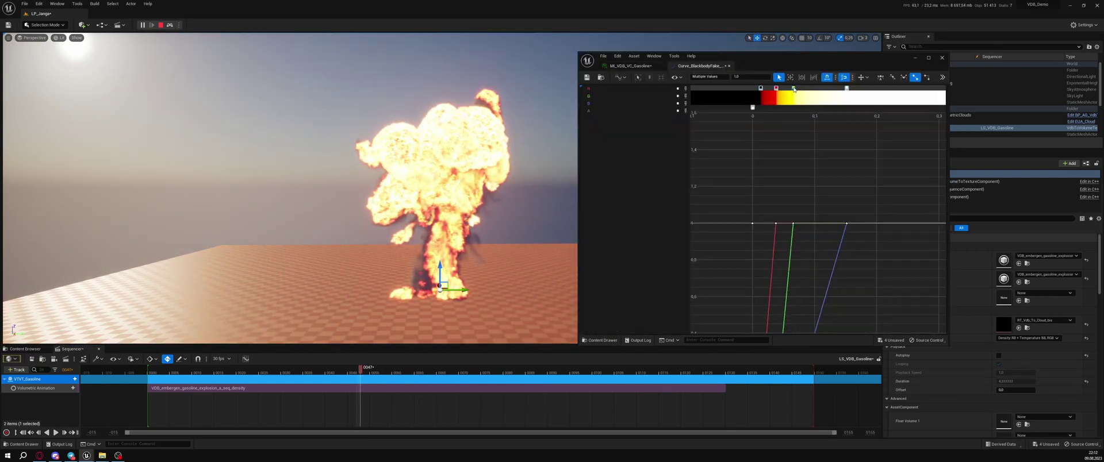
Step: Adjust T_Flames_Intensity_VDB_0 to 10 and raise Density_VDB_0 to 1000
click(630, 66)
drag(749, 294, 730, 294)
click(751, 222)
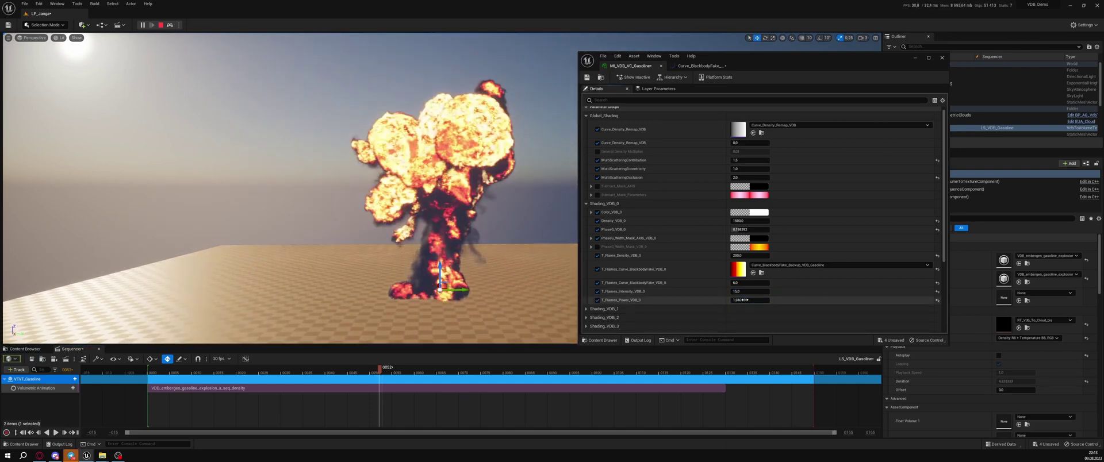
Step: Set T_Flame_Density_VDB_0 to 100, lower Density_VDB_0 to about 824 and raise T_Flames_Intensity_VDB_0 to about 17
click(696, 66)
click(631, 66)
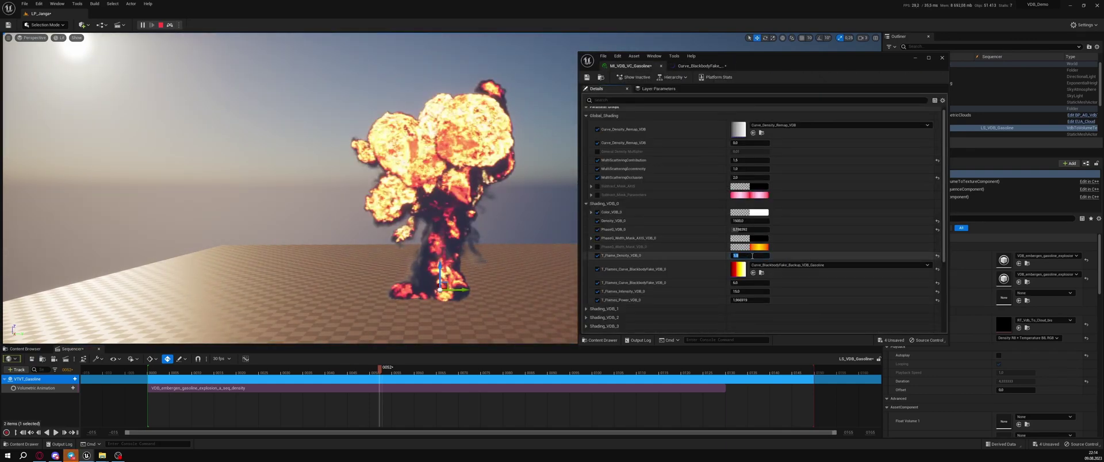
text(100)
key(Return)
drag(749, 221, 738, 222)
mouse_move(747, 292)
mouse_down()
mouse_move(759, 292)
mouse_move(751, 301)
mouse_up()
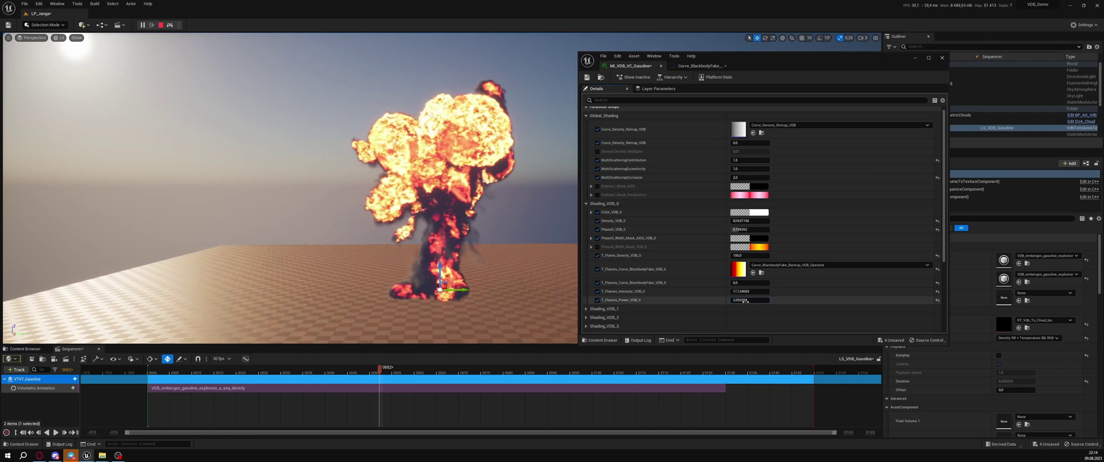
Step: Move the Gasoline curve's yellow stop out to about 0.1 and readjust T_Flames_Intensity_VDB_0 in the material instance
click(696, 65)
drag(772, 89, 809, 92)
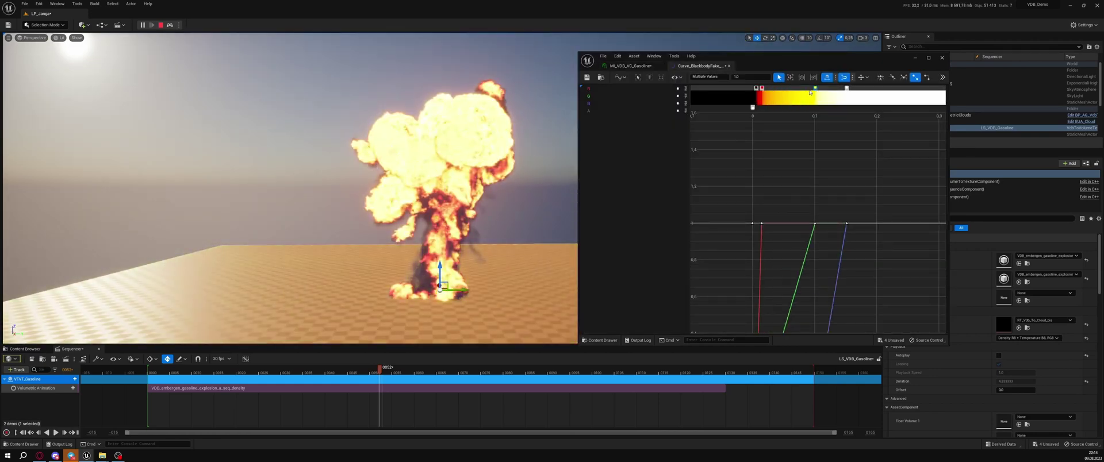
click(631, 65)
click(747, 291)
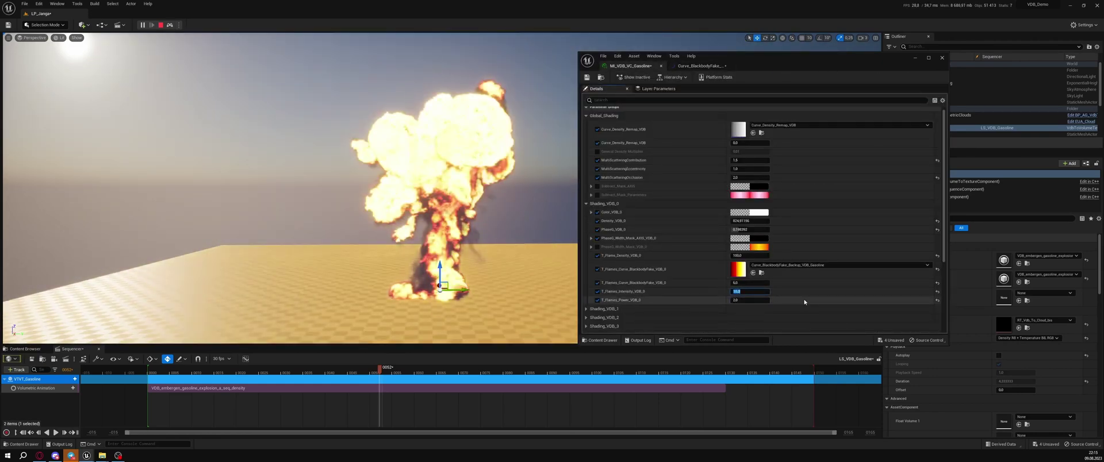
Step: Pull the yellow stop of the Gasoline curve closer to the red one and refine the stops near the curve's start
click(696, 66)
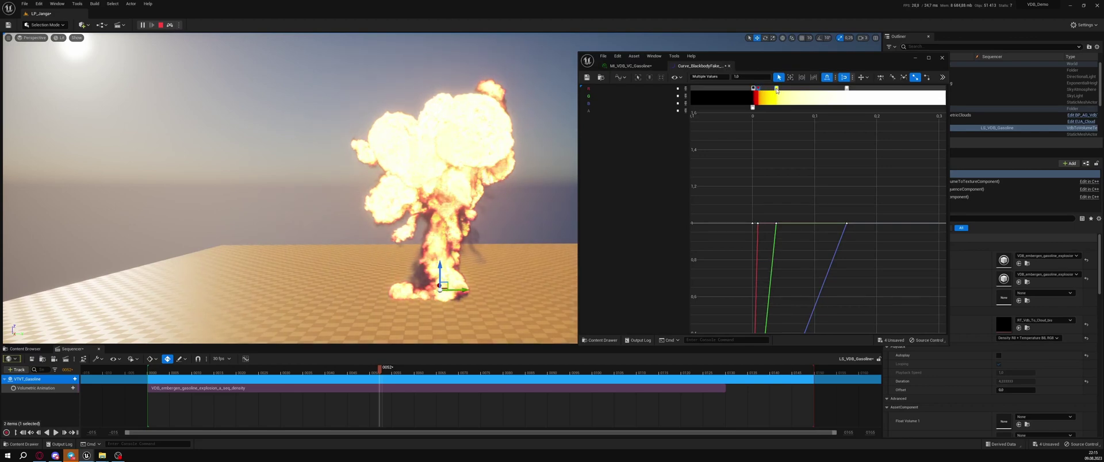
drag(775, 89, 771, 89)
scroll(747, 90, up, 5)
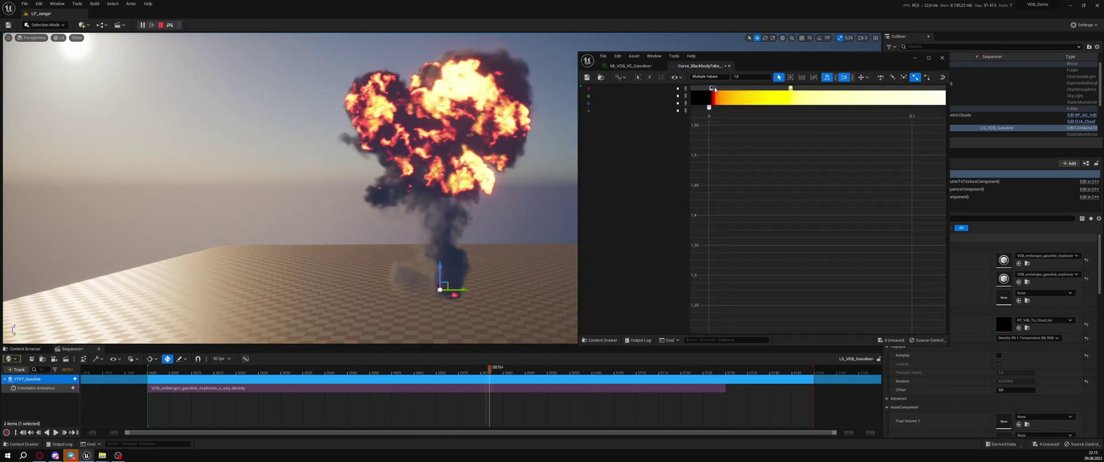
scroll(840, 184, down, 4)
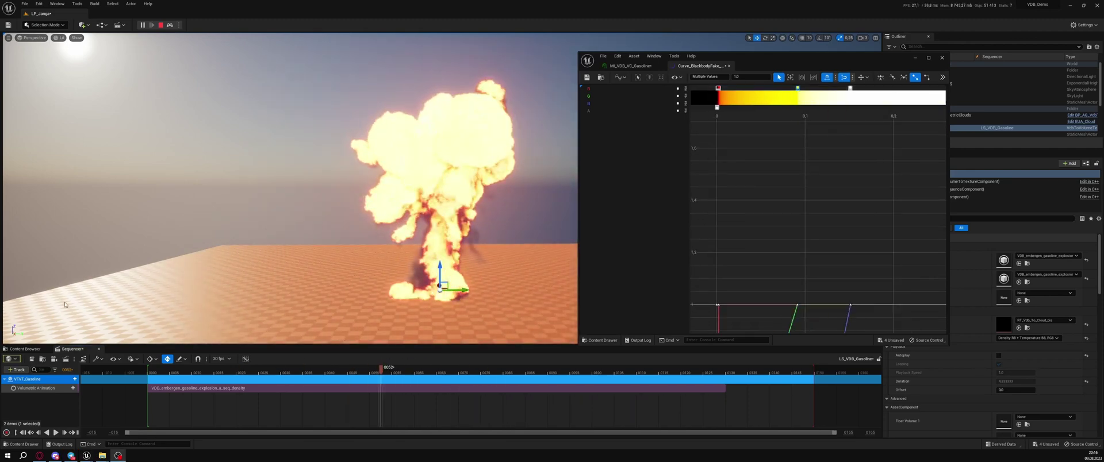
Step: Set Density_VDB_0 to 1500 and raise T_Flames_Power_VDB_0 to 3
click(631, 65)
click(750, 221)
text(1500)
key(Return)
mouse_move(751, 300)
mouse_down()
mouse_move(766, 292)
mouse_move(764, 302)
mouse_up()
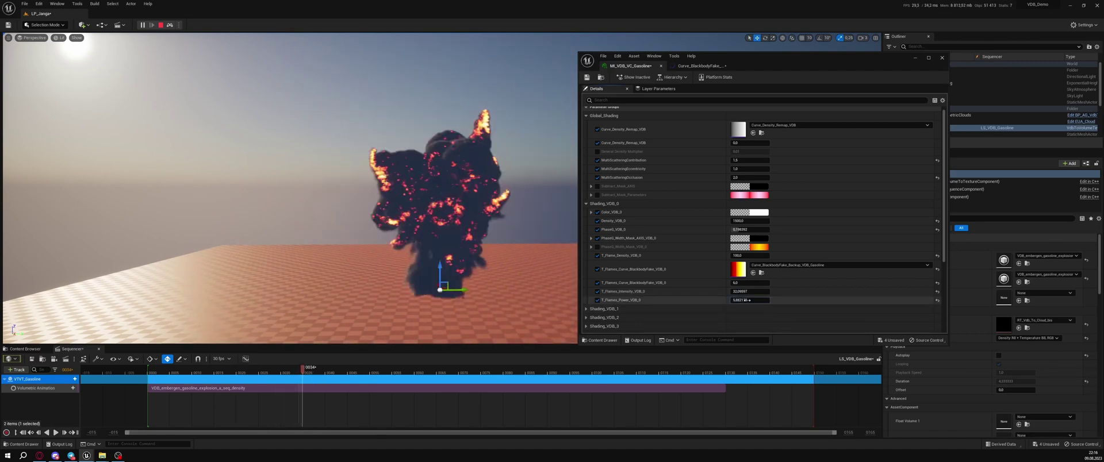
click(761, 303)
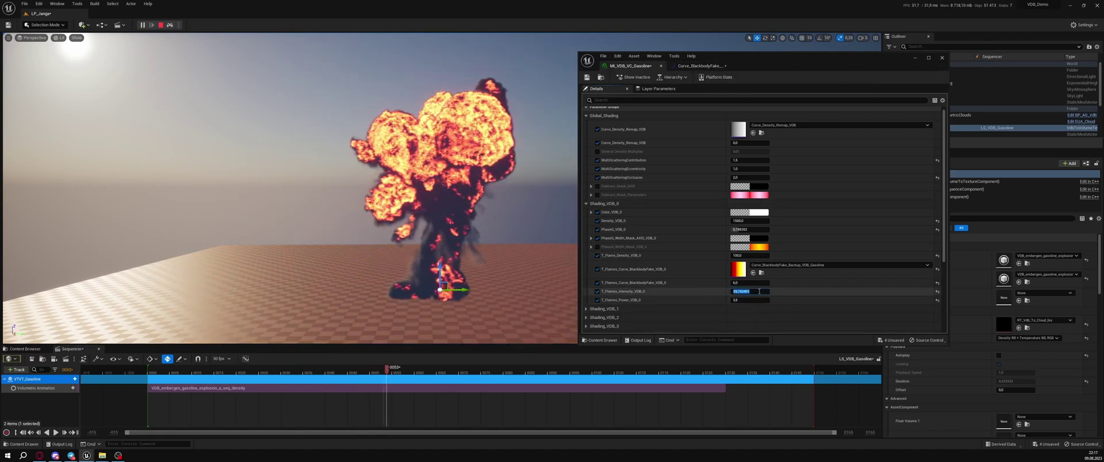
Step: Tighten the red stop near zero and place the Gasoline curve's yellow stop at about 0.07 and white stop at about 0.11
click(699, 65)
drag(724, 90, 716, 90)
scroll(742, 138, up, 4)
scroll(742, 138, up, 3)
right_drag(742, 138, 781, 138)
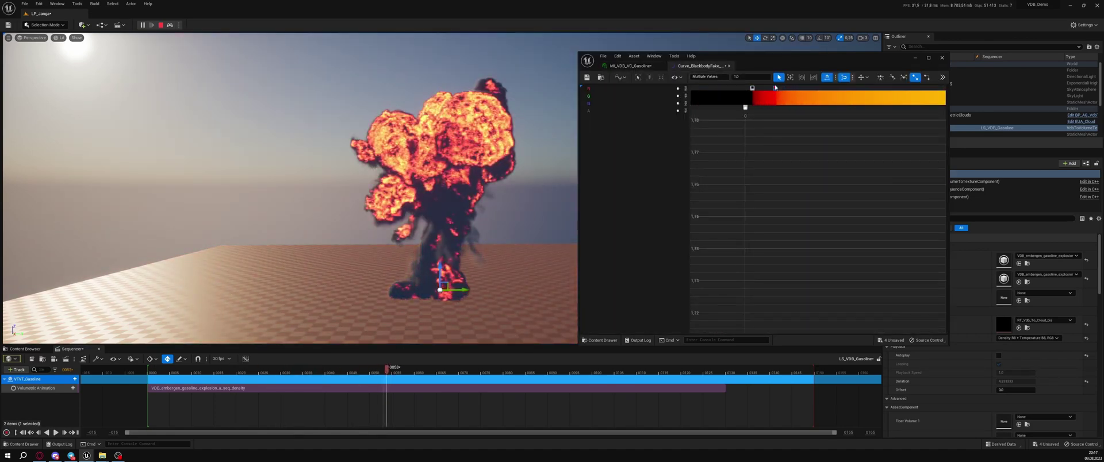
scroll(805, 138, down, 5)
drag(894, 91, 831, 96)
right_drag(828, 150, 792, 184)
drag(930, 89, 885, 92)
drag(795, 89, 836, 97)
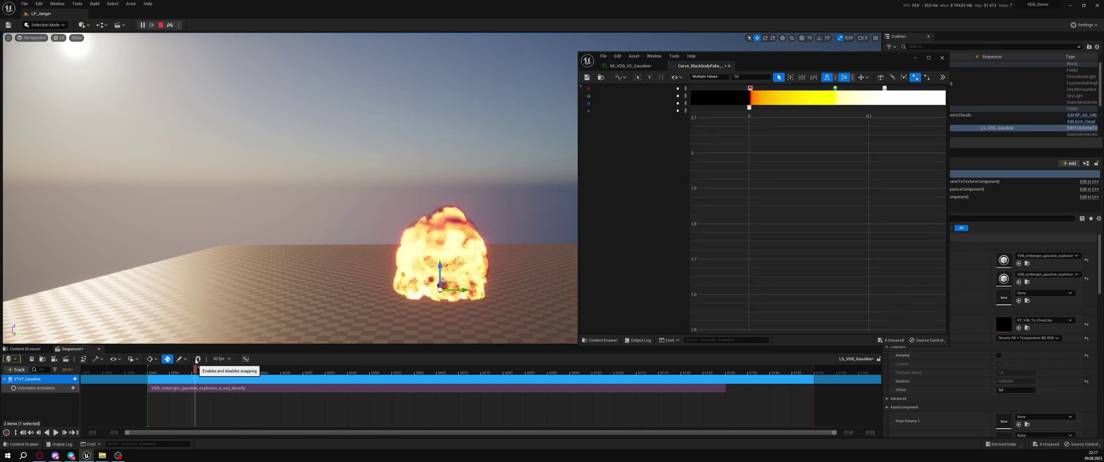
Step: Review the explosion at several frames in the sequence and set Density_VDB_0 to 1000
drag(196, 370, 384, 374)
click(450, 372)
click(630, 66)
mouse_move(452, 372)
mouse_down()
mouse_move(523, 372)
mouse_move(418, 372)
mouse_move(442, 372)
mouse_up()
drag(758, 220, 743, 221)
text(1000)
key(Return)
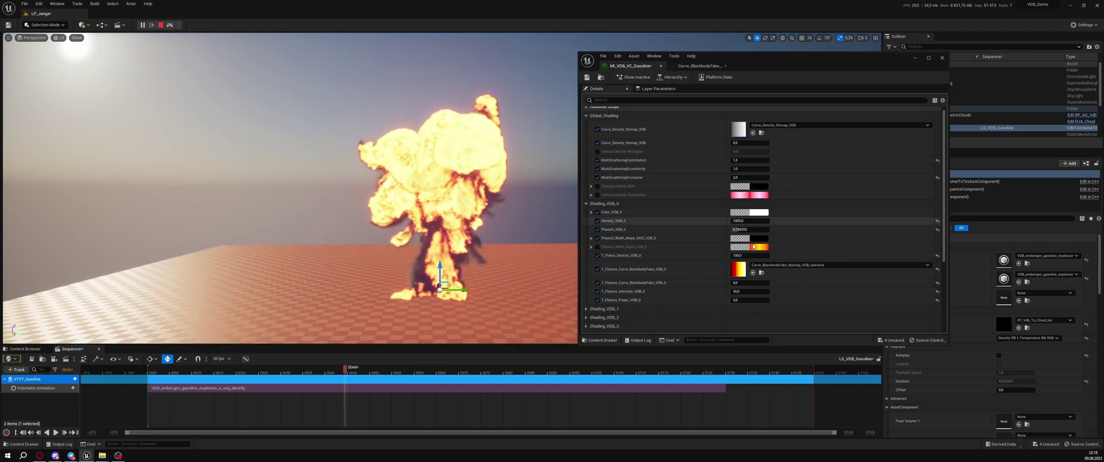
Step: Set Density_VDB_0 to 700 and check the explosion at a later frame
mouse_move(345, 372)
mouse_down()
mouse_move(547, 372)
mouse_move(352, 379)
mouse_up()
click(748, 222)
text(700)
key(Return)
click(449, 373)
Step: Stop the running simulation and save all modified assets and the level
click(161, 26)
click(77, 4)
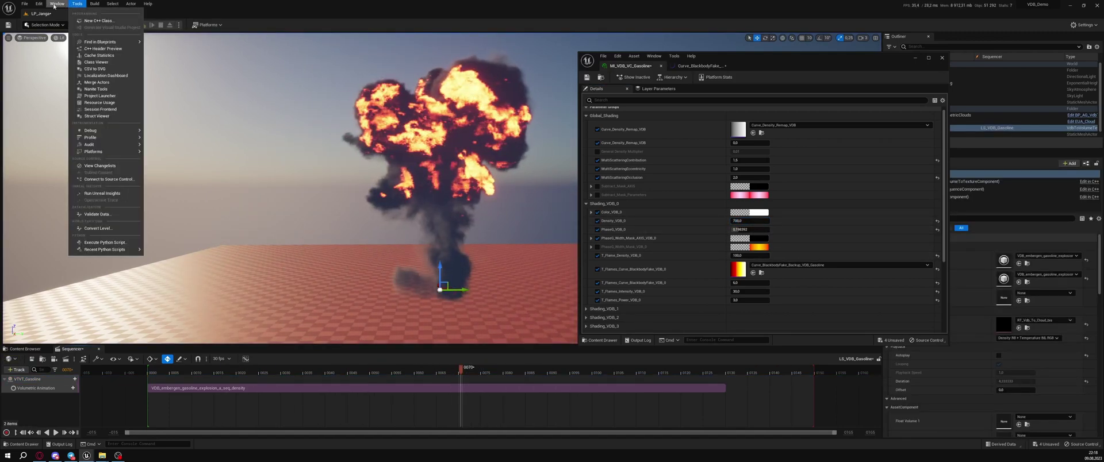
mouse_move(24, 4)
click(41, 76)
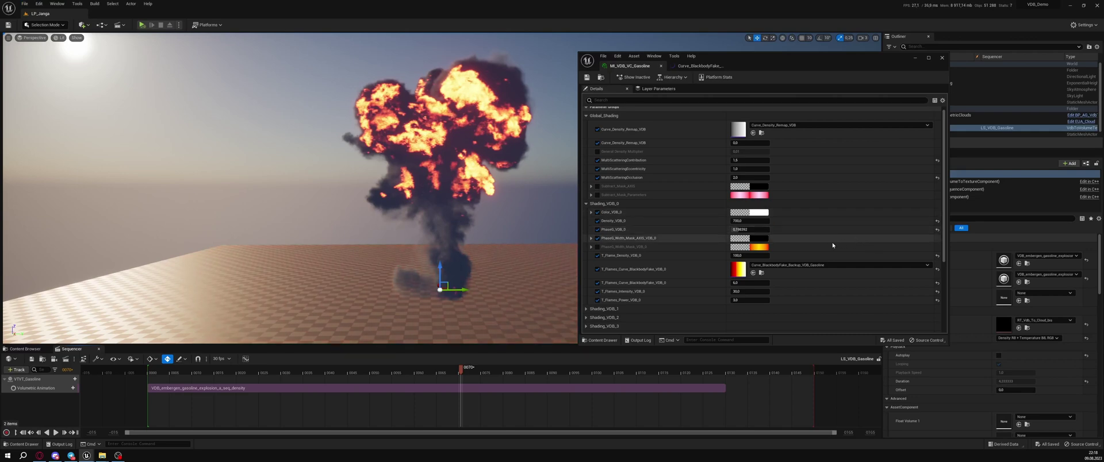
Step: Look through the remaining material instance groups, uncover the outliner and select BP_AG_VdbToVolumetricClouds to view its Clouds settings
scroll(698, 231, down, 2)
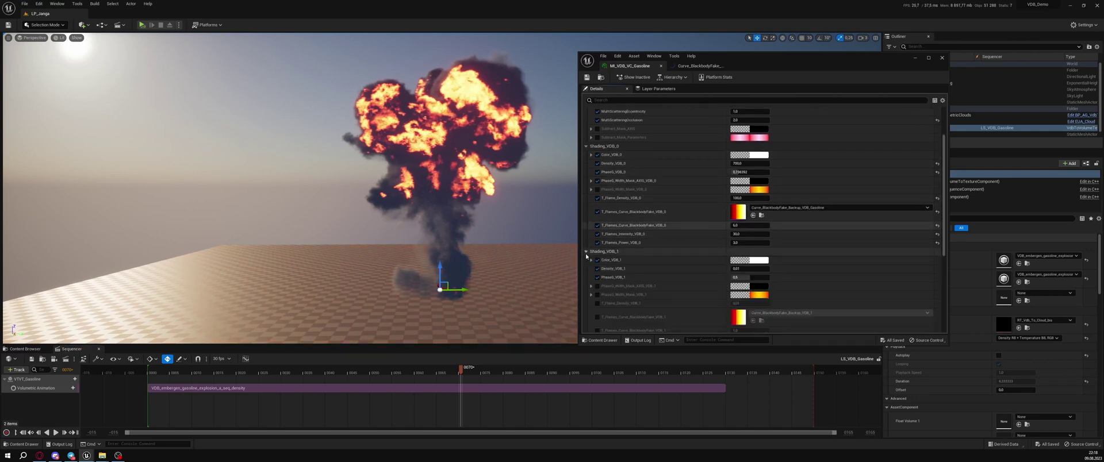
scroll(584, 258, down, 2)
drag(776, 57, 699, 54)
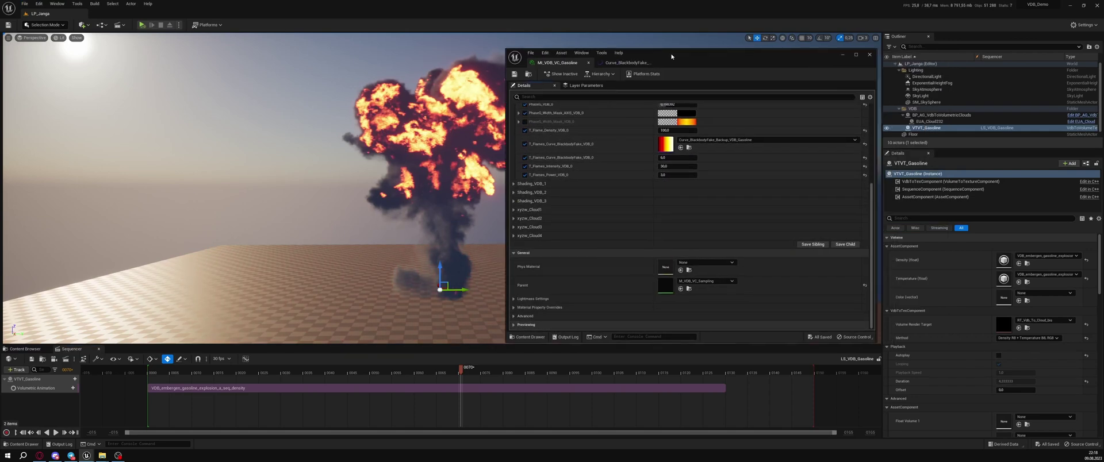
click(942, 115)
scroll(956, 345, down, 3)
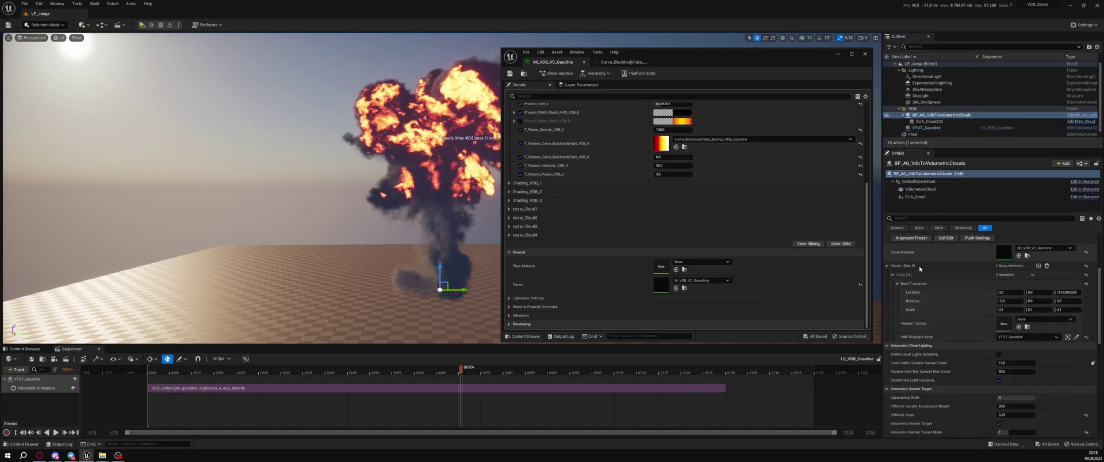
Step: Add a second element to the blueprint's Clouds array and delete it again
click(892, 275)
click(1038, 265)
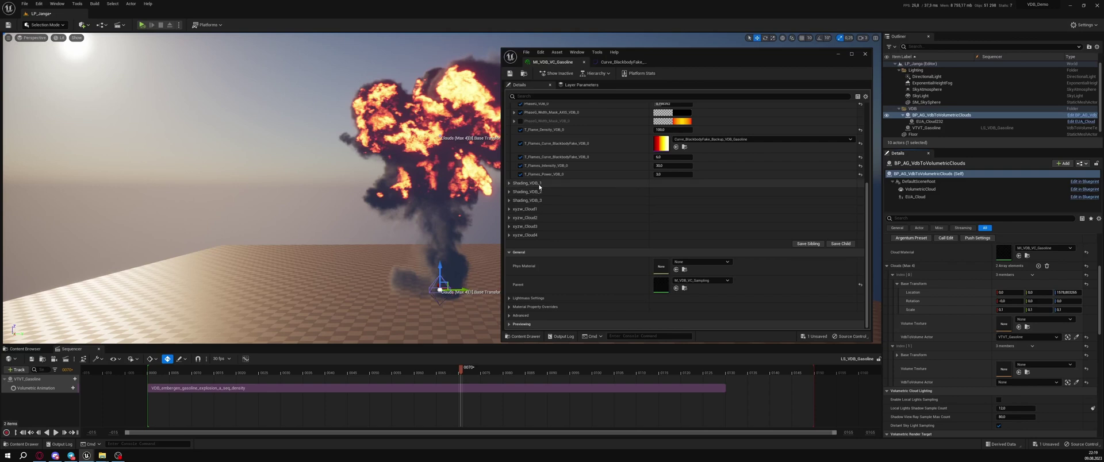
click(1032, 347)
click(1041, 363)
scroll(990, 305, up, 3)
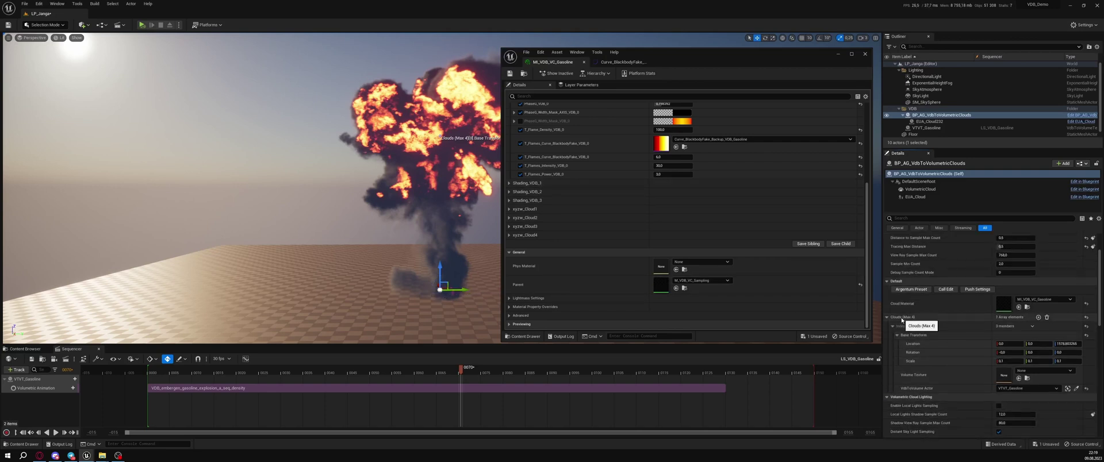
Step: Move and narrow the material instance window to uncover the details, and enable the blueprint's Debug Sample Count Mode
drag(667, 61, 698, 53)
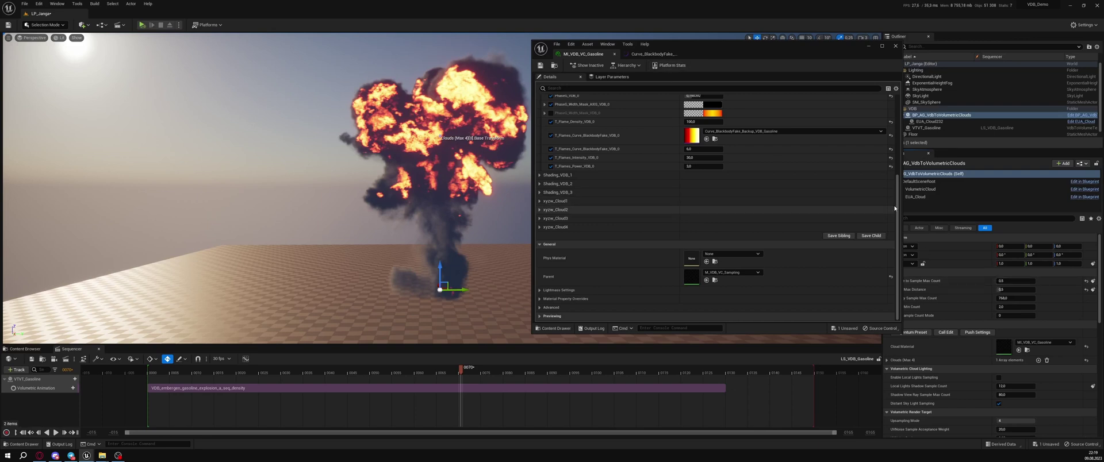
drag(900, 207, 879, 207)
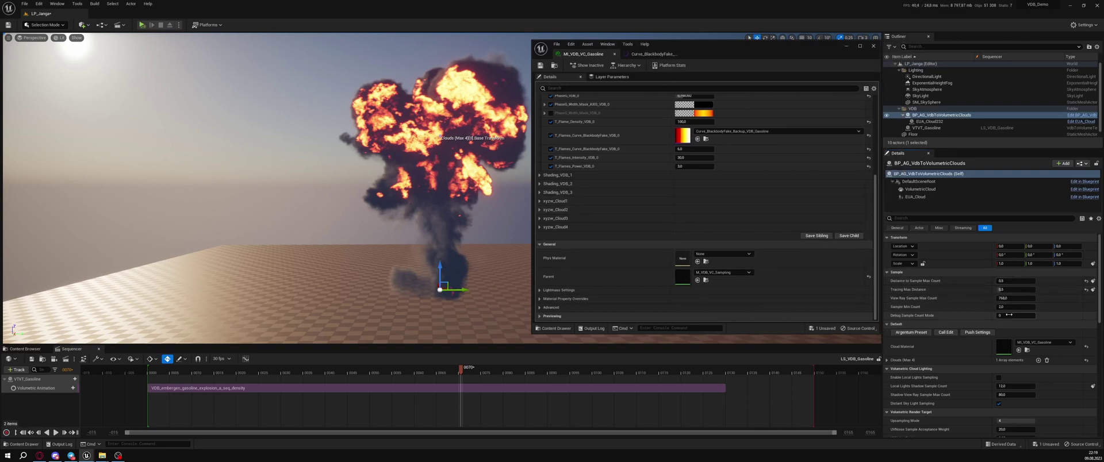
drag(1005, 315, 1009, 315)
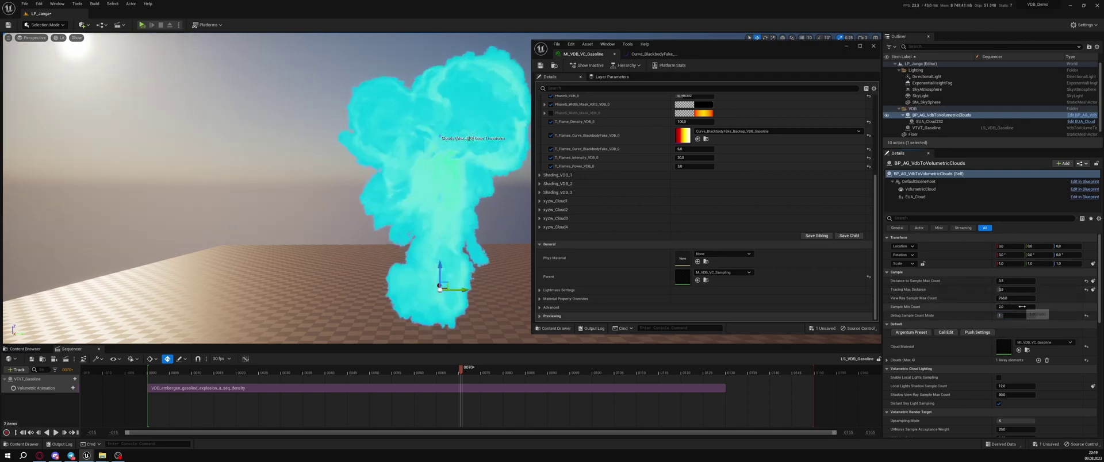
Step: Rotate the first cloud's base transform around Z and reduce Distance to Sample Max Count to 0.1
click(887, 360)
mouse_move(1067, 396)
mouse_down()
mouse_move(1081, 395)
mouse_move(1068, 395)
mouse_up()
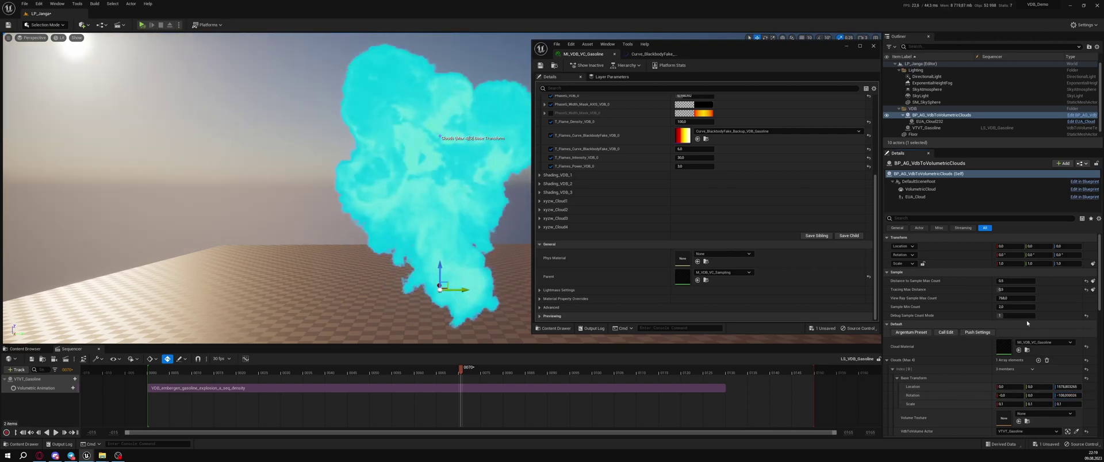
drag(1013, 281, 1001, 281)
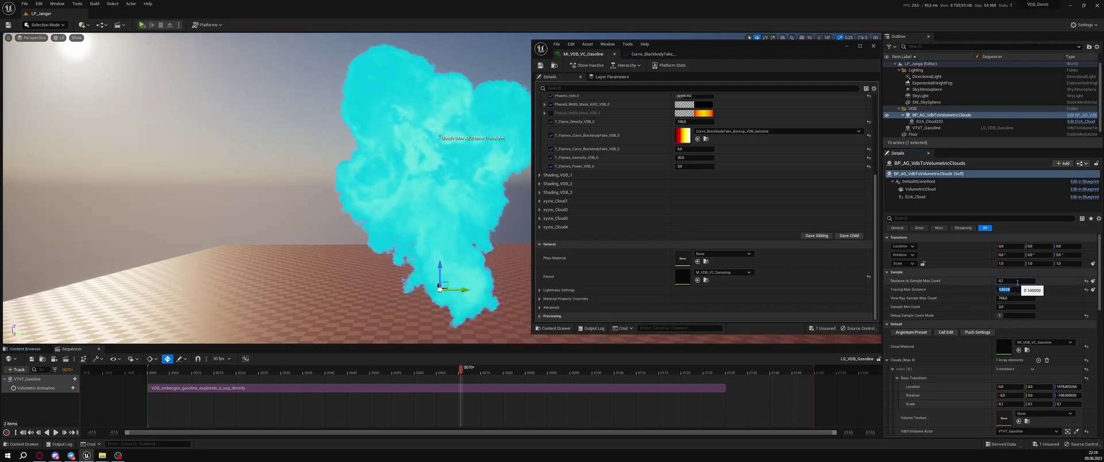
Step: Set Tracing Max Distance to 0.1 and turn off Debug Sample Count Mode
key(Return)
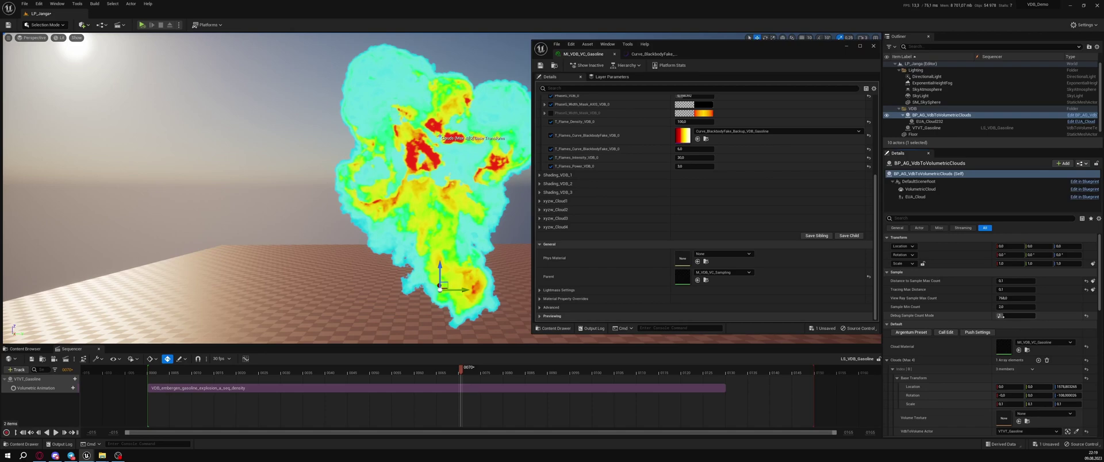
mouse_move(1007, 316)
mouse_down()
mouse_move(1021, 316)
mouse_move(1005, 315)
mouse_up()
Step: Try a value of 1 for Distance to Sample Max Count and Tracing Max Distance, with the sample count debug view enabled
click(1006, 282)
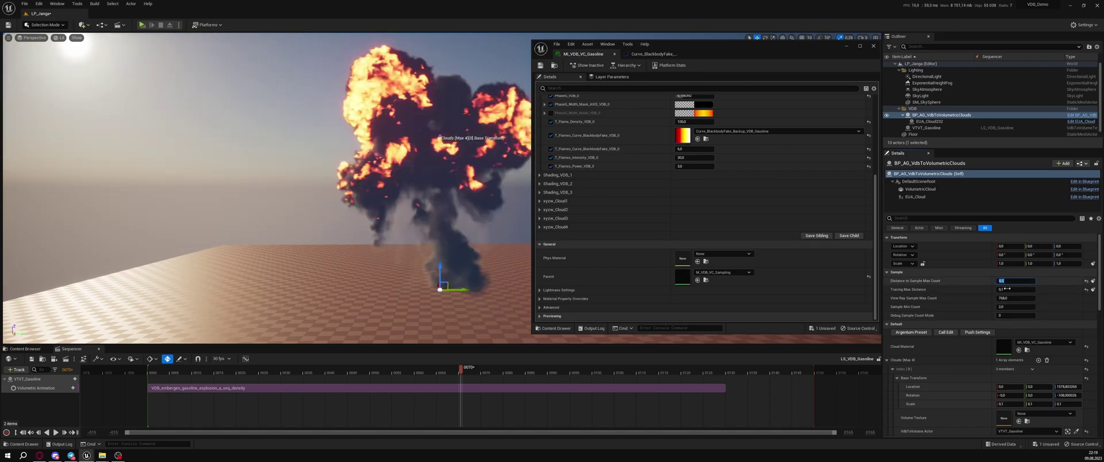
text(1)
click(1007, 289)
text(1)
key(Return)
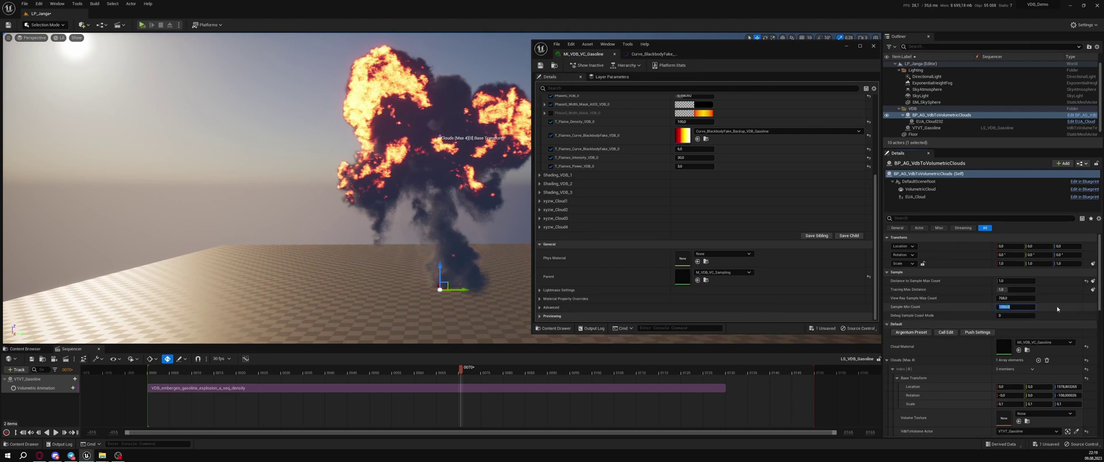
key(Tab)
text(1)
key(Return)
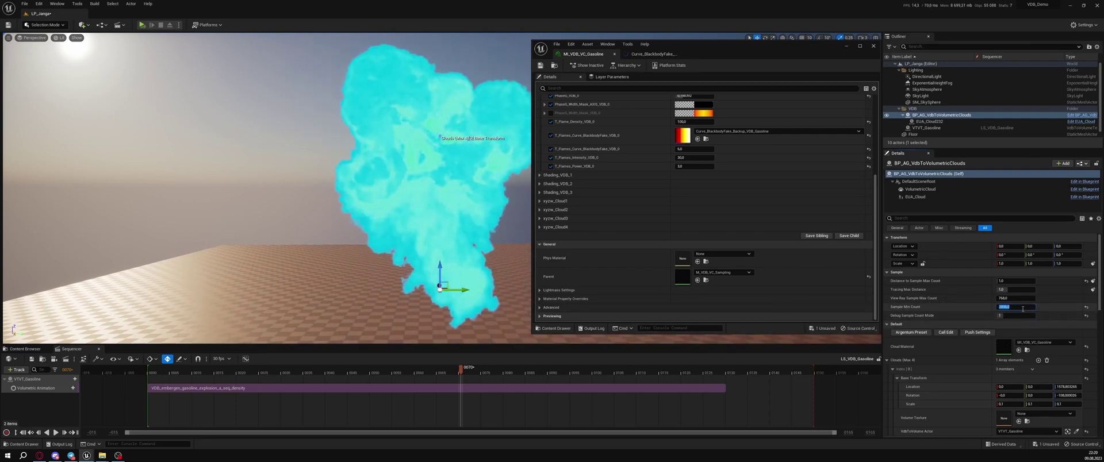
Step: Turn Debug Sample Count Mode off, set Sample Min Count to 2, and return both sample distances to 0.1
text(2)
key(Tab)
text(0)
key(Return)
click(1025, 283)
text(.1)
key(Tab)
text(.1)
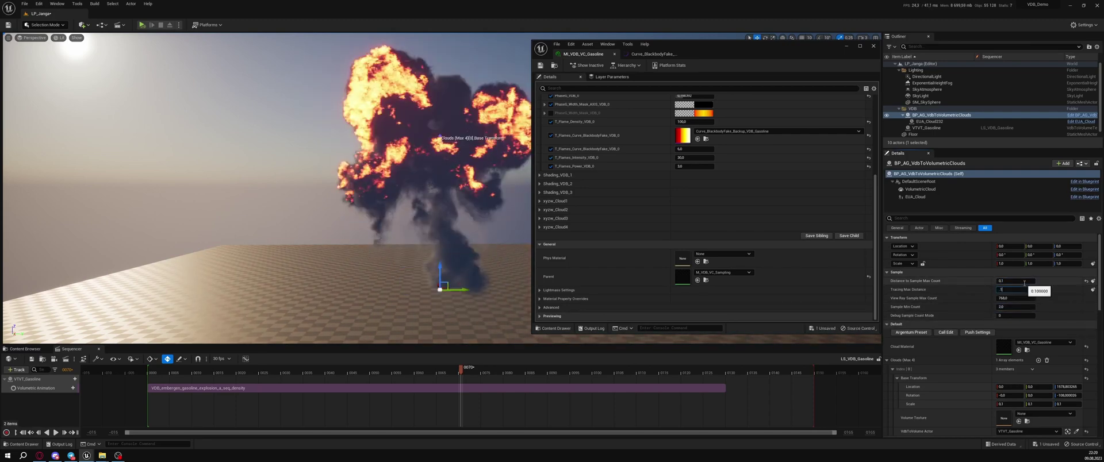
key(Return)
Step: Collapse the Clouds array and place a Point Light on the floor beside the explosion
click(886, 360)
scroll(942, 343, down, 7)
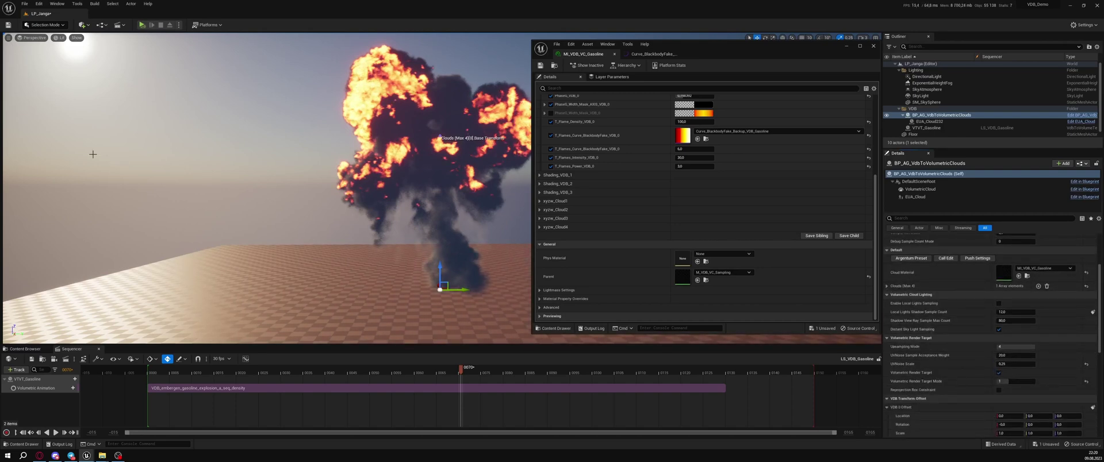
drag(4, 144, 136, 143)
click(49, 59)
drag(52, 100, 418, 272)
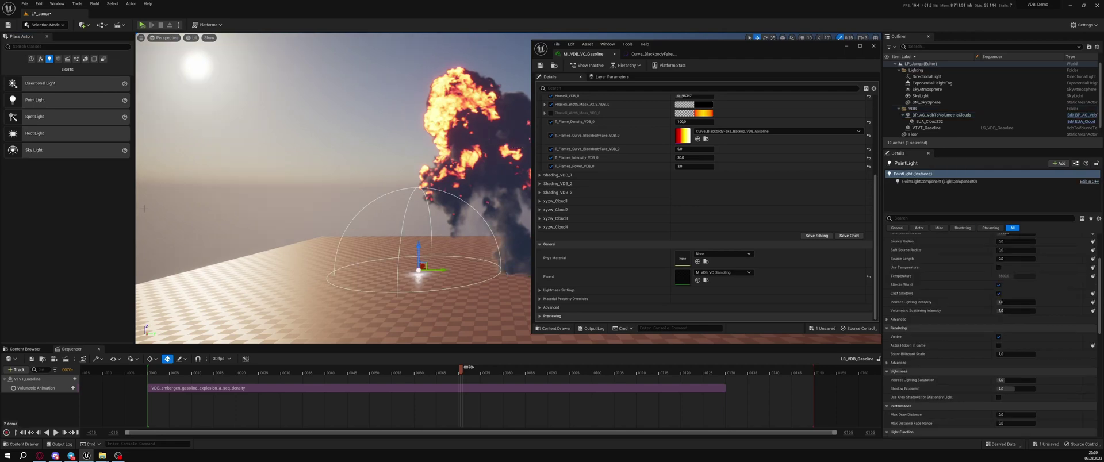
Step: Hide the Place Actors panel, then narrow and move the material instance window to uncover more of the viewport
drag(135, 218, 2, 218)
drag(531, 204, 596, 204)
drag(724, 46, 694, 49)
scroll(649, 190, up, 4)
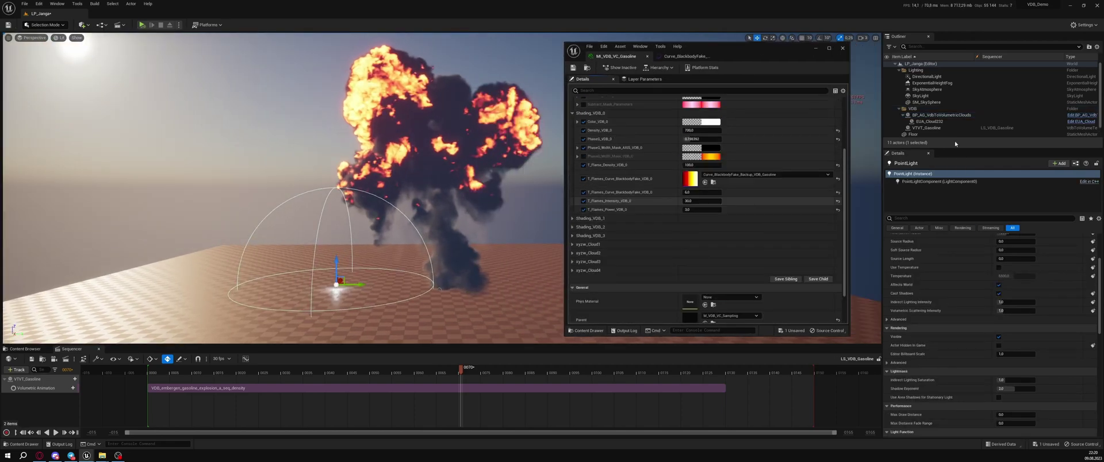
Step: Rename the new point light to PL_VDB_1 in the outliner
scroll(948, 134, down, 2)
click(937, 128)
text(PL_DVB_1)
key(Return)
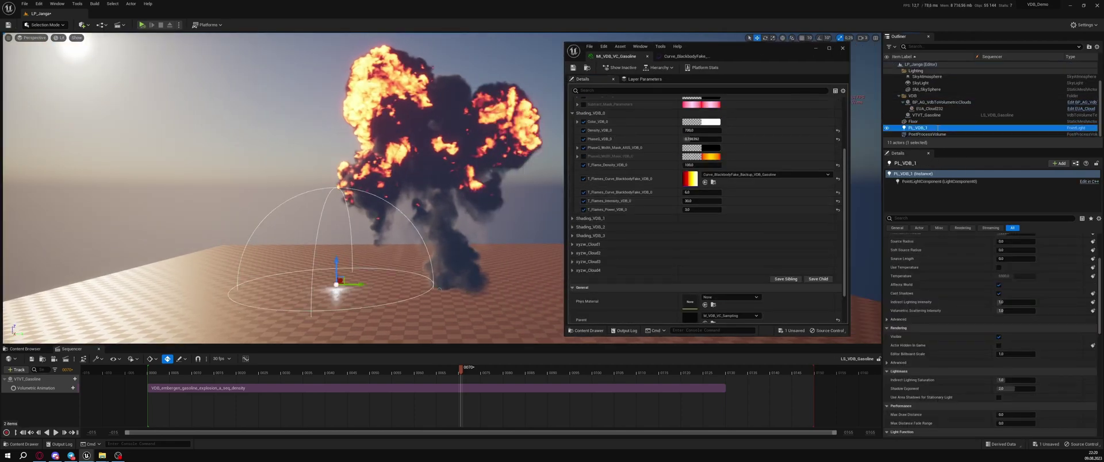
Step: Set the point light's Intensity to 0.01 cd
click(977, 218)
text(ray)
click(889, 218)
click(1013, 289)
text(0,01)
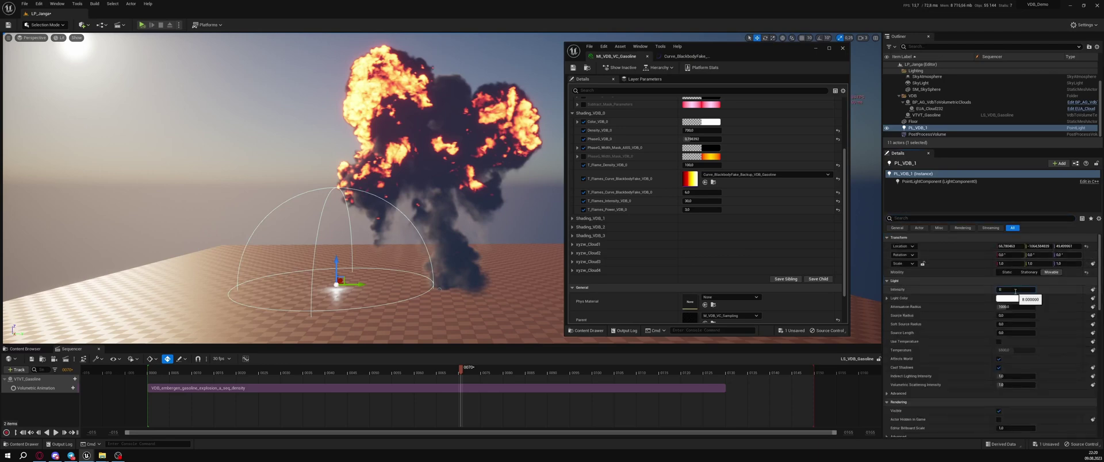
key(Return)
Step: Enlarge the point light's Attenuation Radius and raise the light above the floor beside the smoke
drag(1010, 307, 1015, 307)
drag(344, 278, 335, 202)
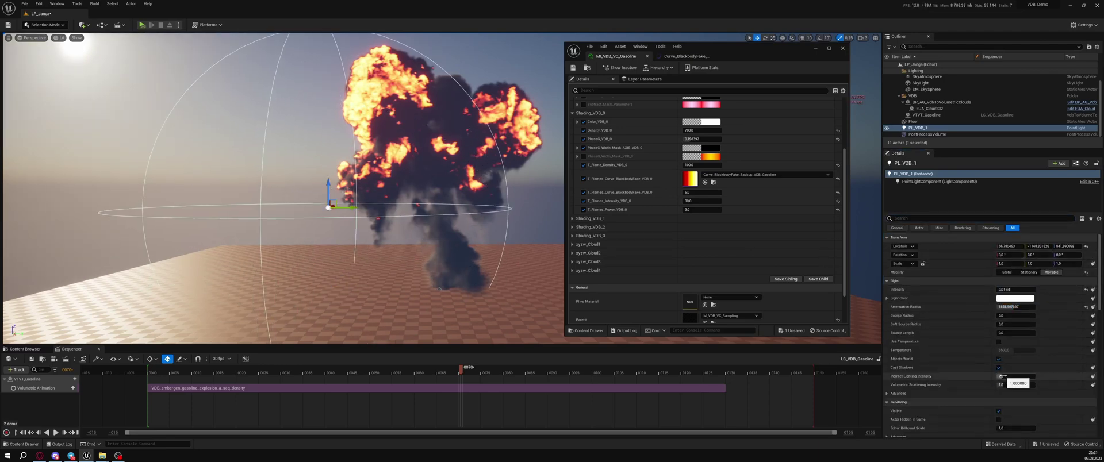
click(1007, 385)
Step: Turn on Enable Local Lights Sampling for the cloud blueprint and set the point light's Volumetric Scattering Intensity to 9999
click(941, 102)
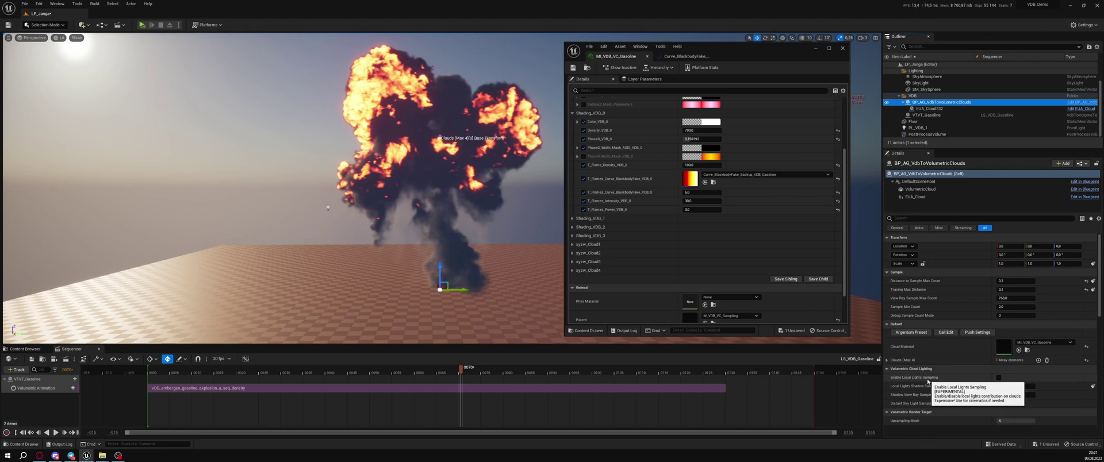
click(999, 378)
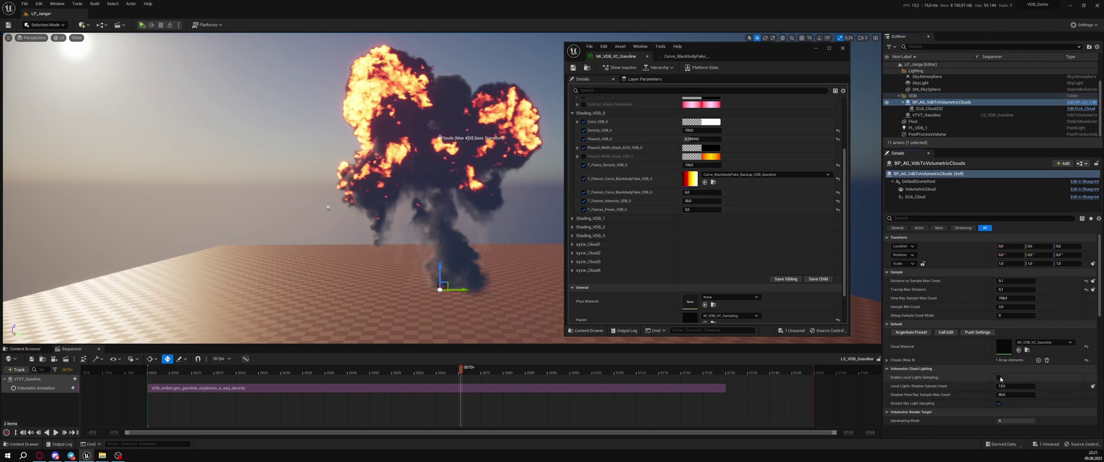
click(918, 128)
text(9999)
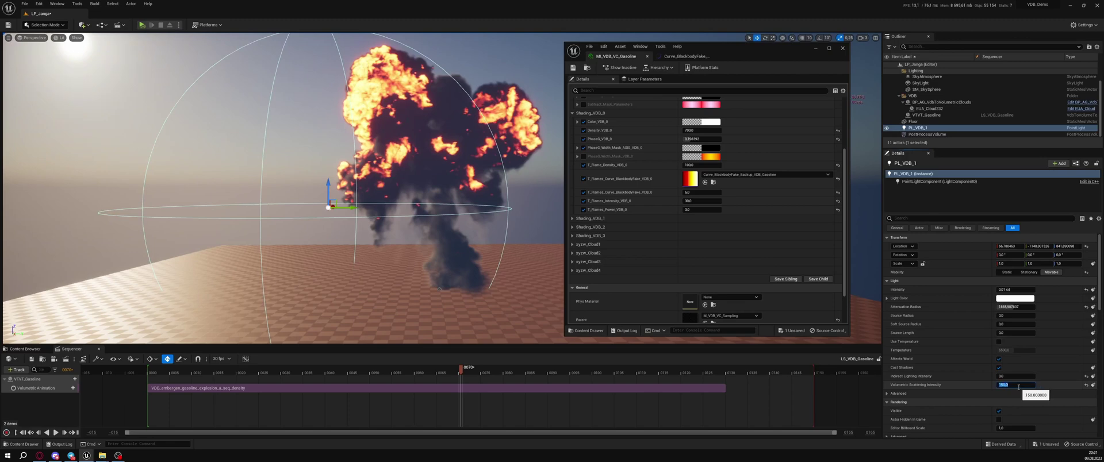
key(Return)
Step: Reposition the point light near the explosion and set its Volumetric Scattering Intensity to 55000
alt+drag(391, 201, 400, 247)
drag(361, 186, 353, 169)
click(1021, 384)
text(55000)
key(Return)
Step: Lower the point light to the base of the smoke column and set its Volumetric Scattering Intensity to 65000
alt+drag(352, 169, 348, 132)
click(1013, 385)
shift+drag(325, 67, 357, 283)
text(65000)
key(Return)
text(65000)
key(Return)
Step: Change the point light's Light Color to pale green
click(1014, 298)
drag(904, 329, 884, 339)
click(959, 433)
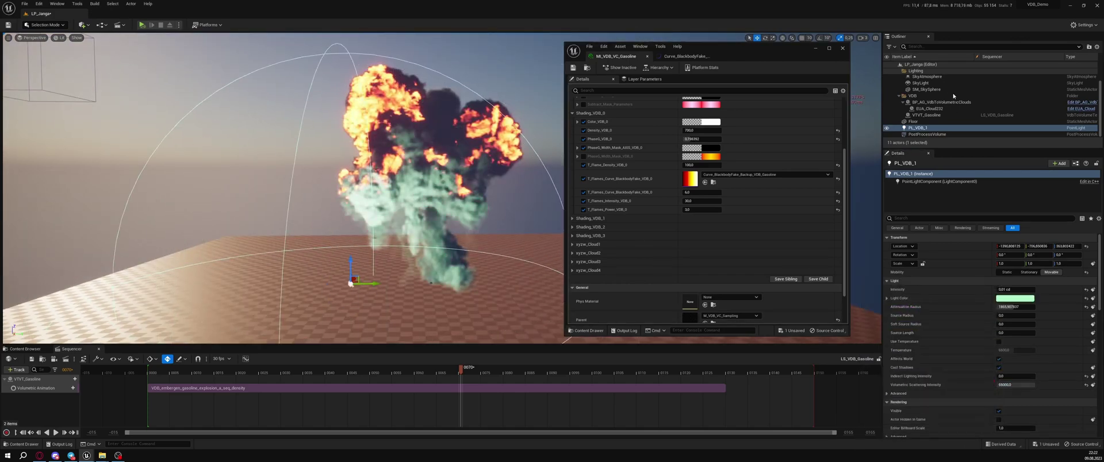
Step: Adjust the cloud blueprint's Local Lights Shadow Sample Count and move the point light up beside the upper fireball
click(951, 101)
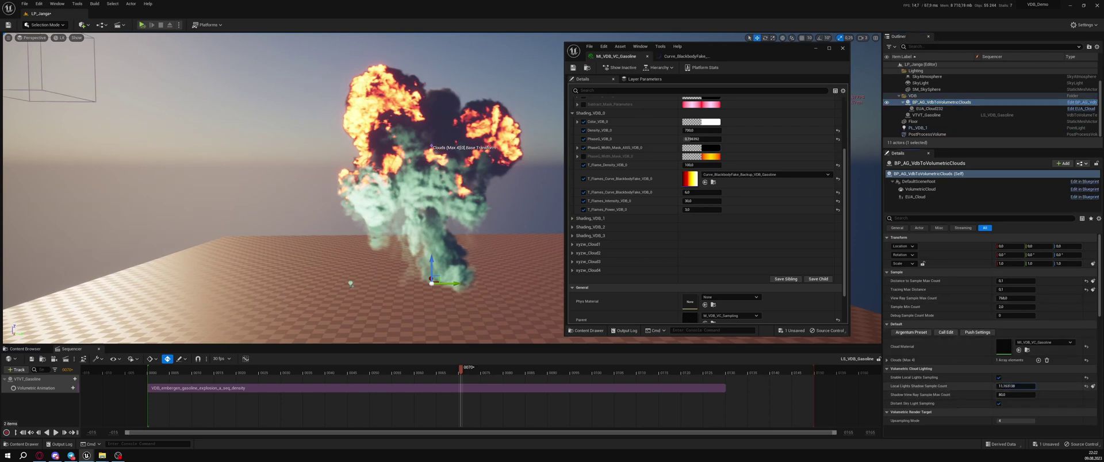
mouse_move(1014, 385)
mouse_down()
mouse_move(992, 385)
mouse_move(1005, 386)
mouse_up()
click(351, 284)
drag(351, 271, 316, 152)
click(949, 102)
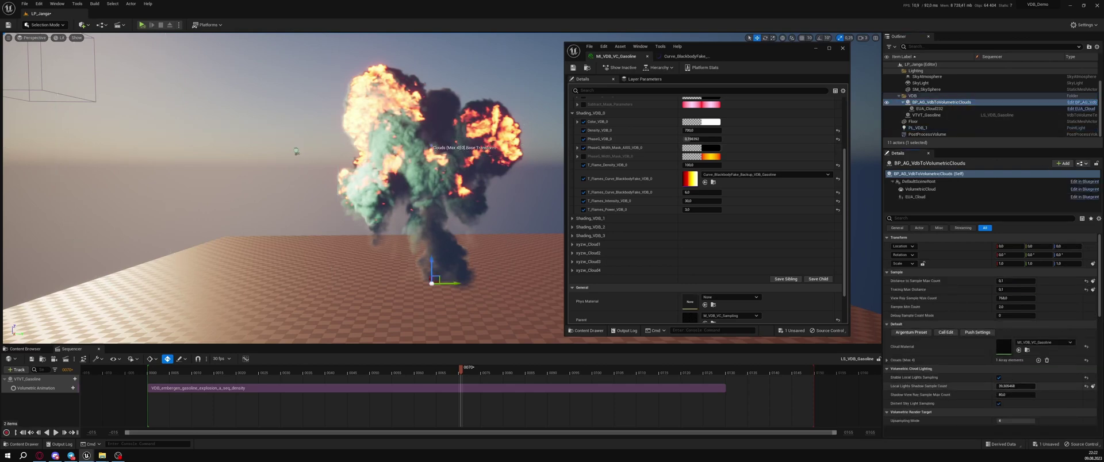
drag(1008, 386, 1028, 387)
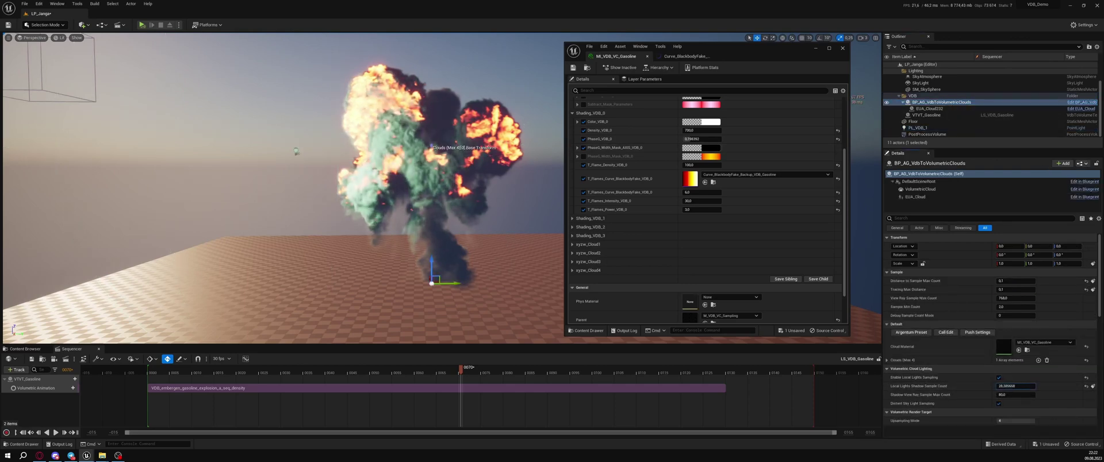
Step: Turn off Enable Local Lights Sampling and delete the point light PL_VDB_1
click(999, 378)
click(921, 129)
key(Delete)
Step: Raise the DirectionalLight's Intensity to brighten the sunlight on the smoke
click(946, 108)
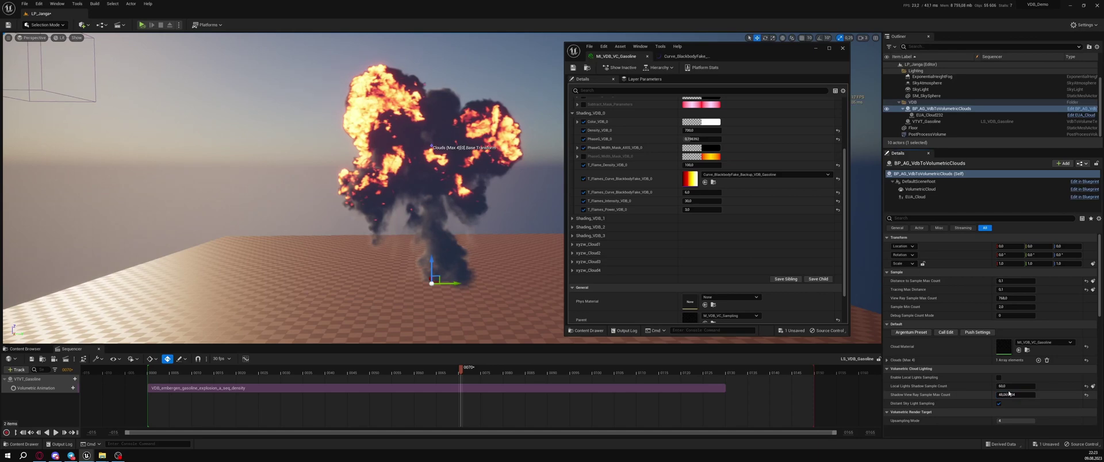
scroll(954, 115, up, 1)
click(945, 78)
drag(1010, 289, 1047, 295)
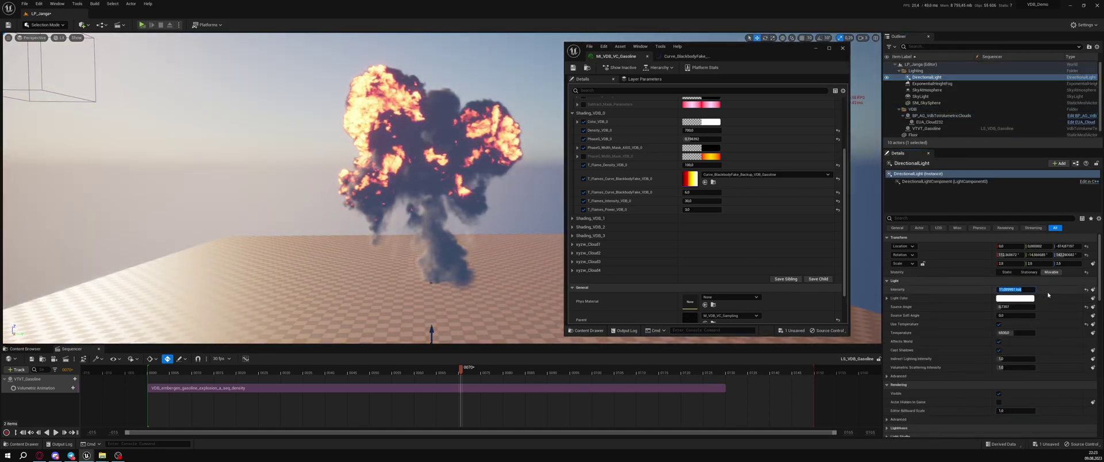
scroll(1017, 322, down, 2)
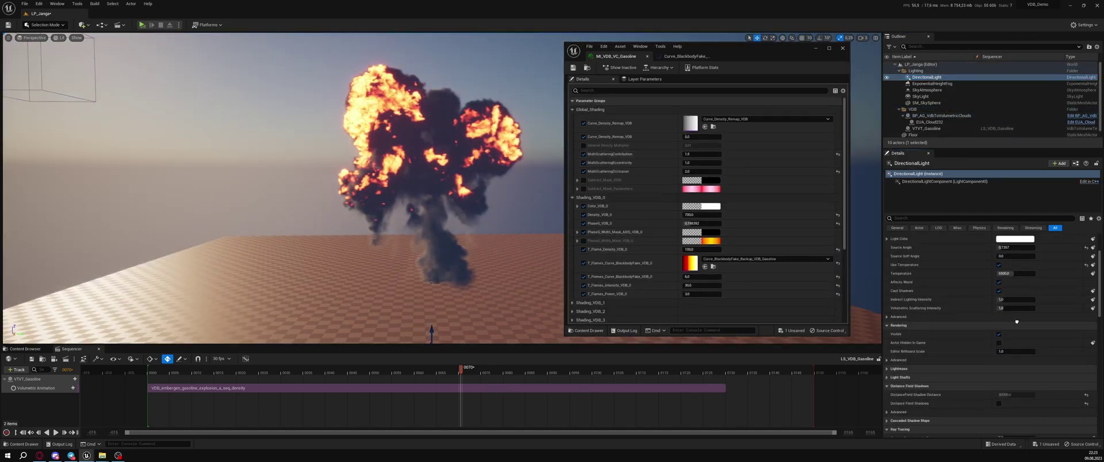
scroll(1016, 322, up, 1)
drag(1012, 262, 1029, 262)
Step: Lower the cloud blueprint's Shadow View Ray Sample Max Count to about 1.3 and undo the latest changes
click(951, 115)
drag(1005, 367, 998, 367)
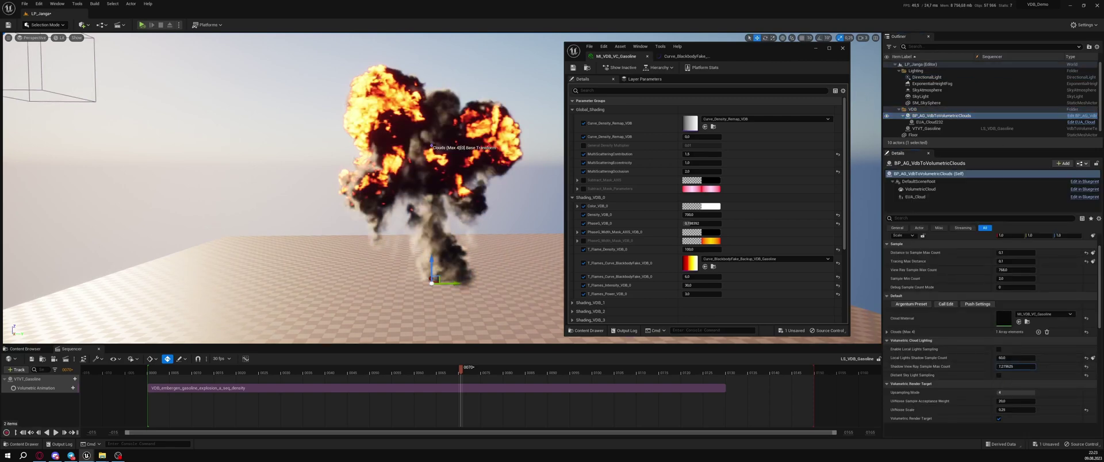
key(ctrl+z)
key(ctrl+z)
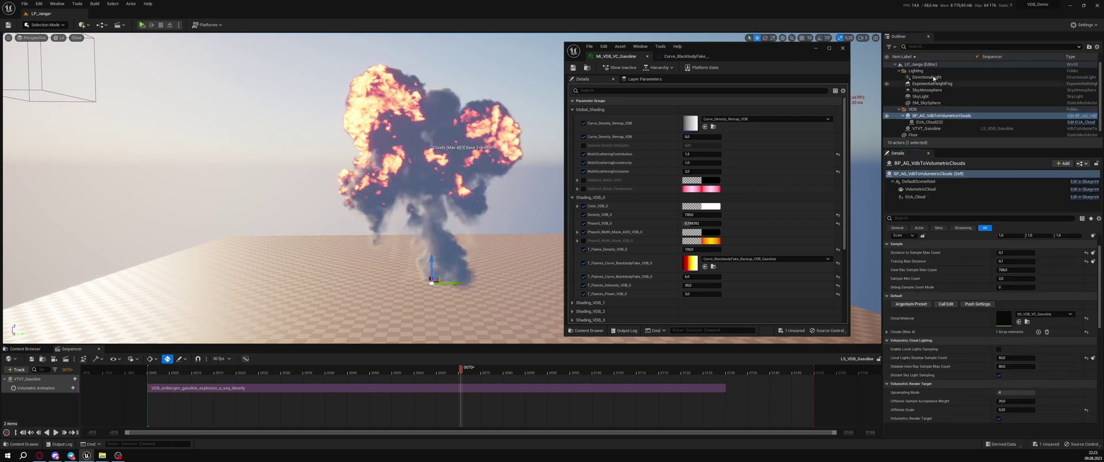
Step: Disable Distant Sky Light Sampling on the cloud blueprint
click(934, 78)
click(955, 116)
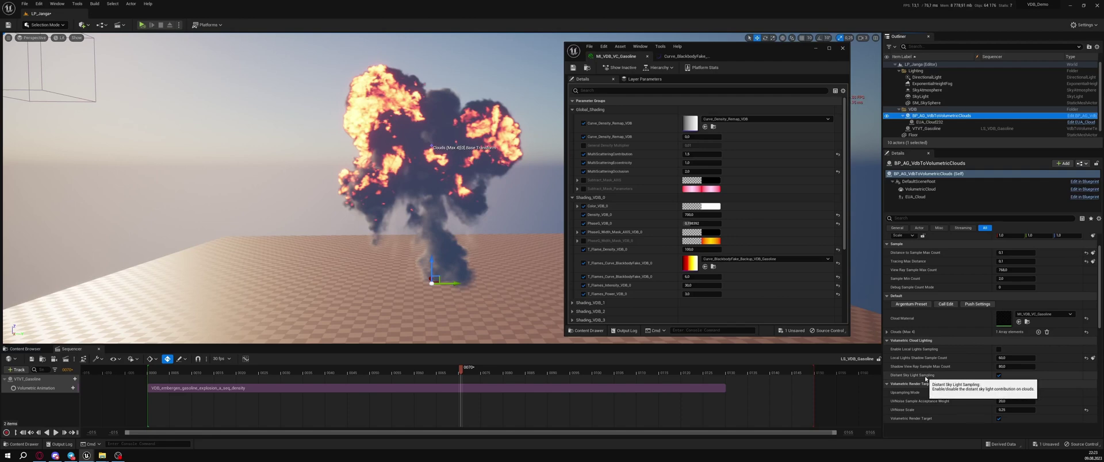
click(999, 375)
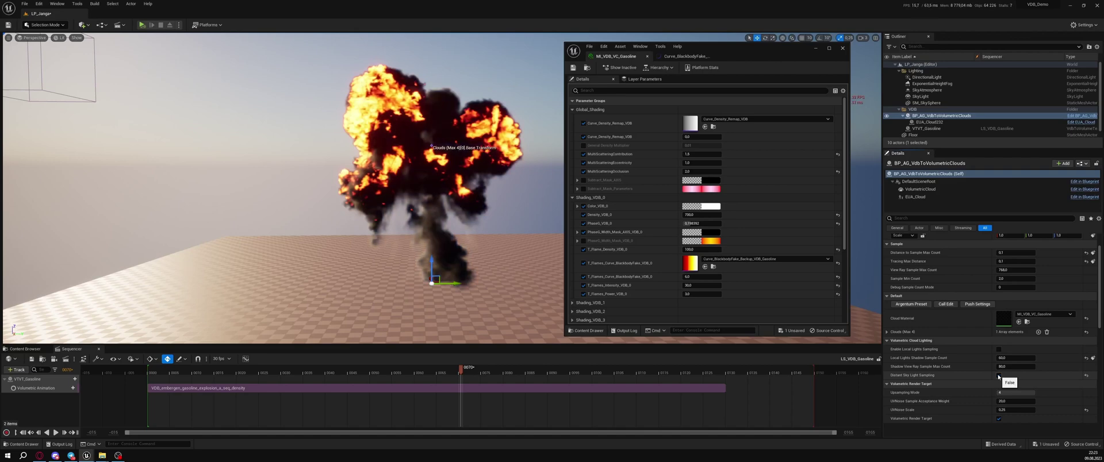
scroll(999, 377, down, 3)
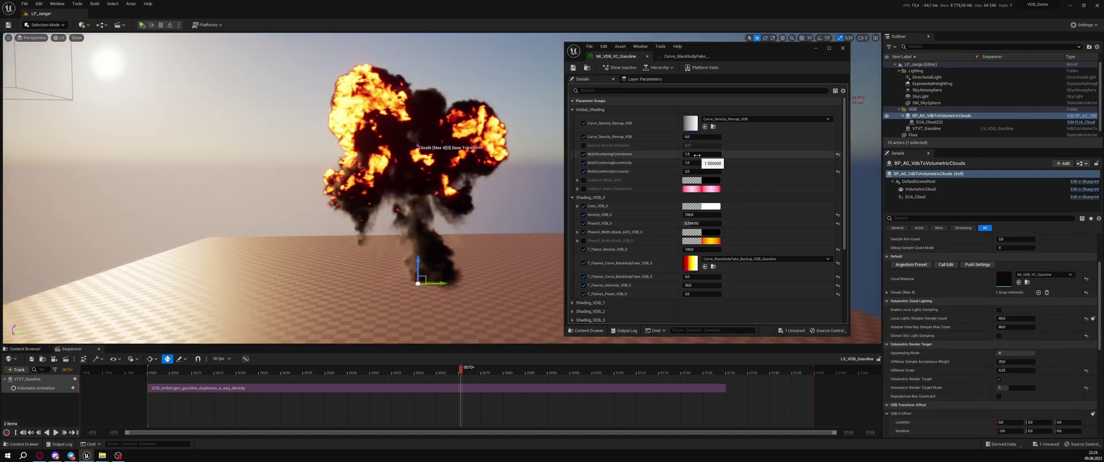
Step: Reduce Density_VDB_0 to about 229, raise T_Flames_Power_VDB_0 to about 3.4, and preview the result at frame 71
drag(696, 215, 684, 214)
drag(694, 295, 702, 294)
mouse_move(461, 369)
mouse_down()
mouse_move(487, 370)
mouse_move(467, 370)
mouse_up()
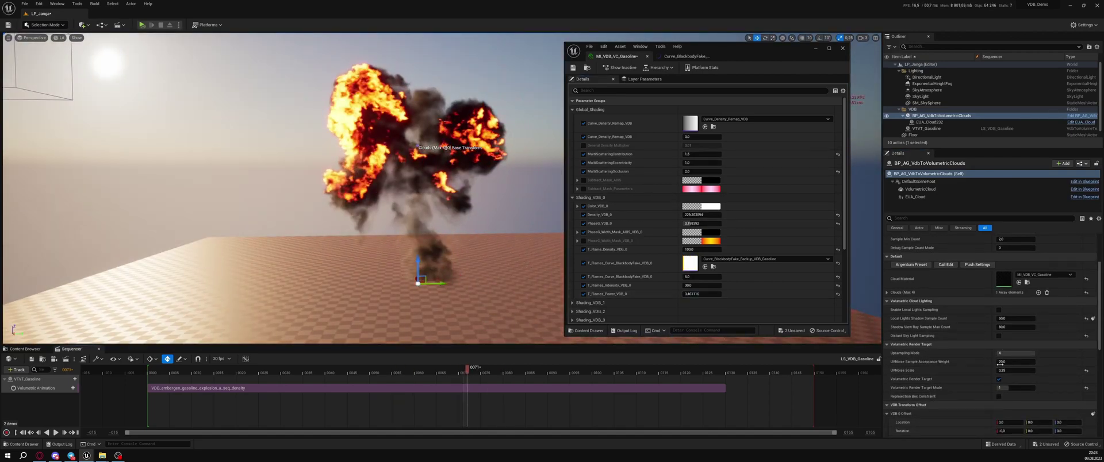
Step: Collapse the Sample, Default and Volumetric Cloud Lighting groups and examine the Volumetric Render Target settings
click(952, 301)
click(952, 258)
right_drag(952, 258, 952, 309)
click(947, 255)
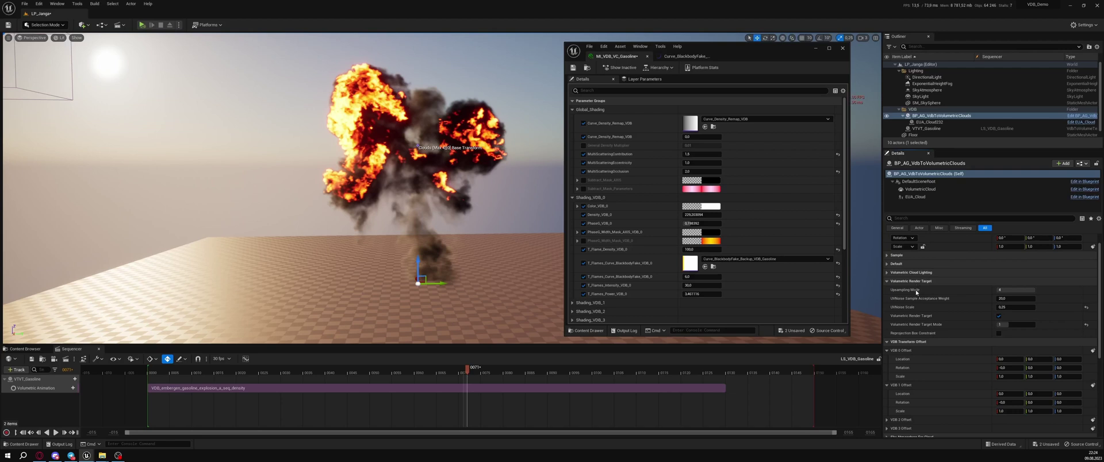
mouse_move(916, 293)
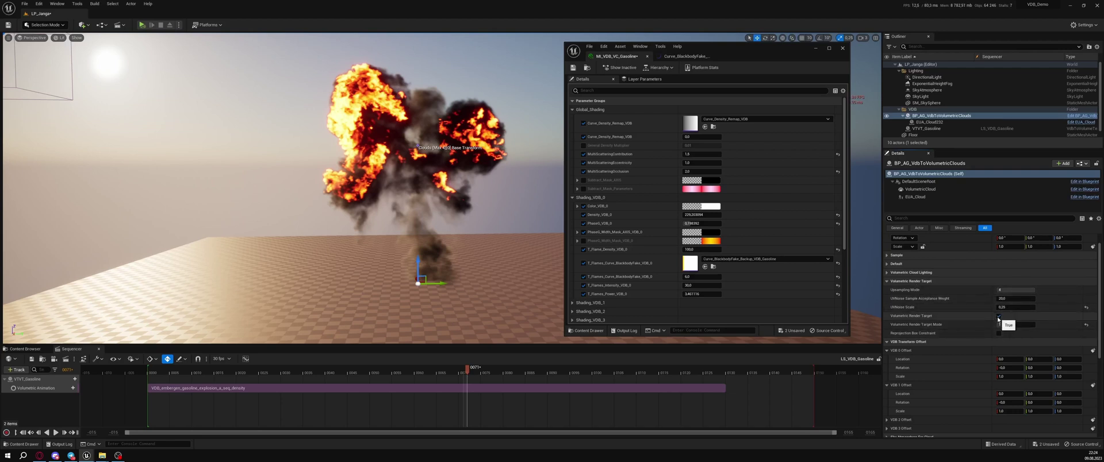
Step: Turn Volumetric Render Target off and back on, and read the description of its mode
click(998, 317)
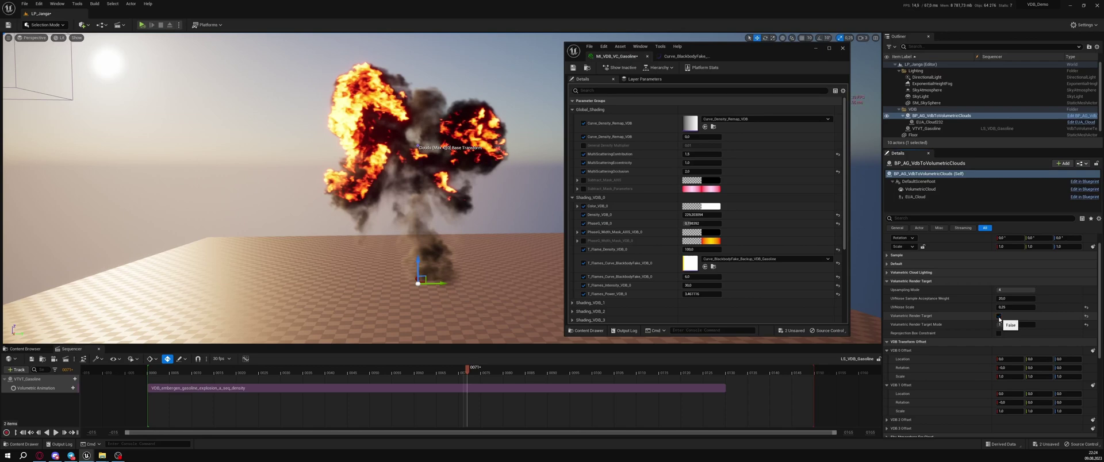
click(999, 316)
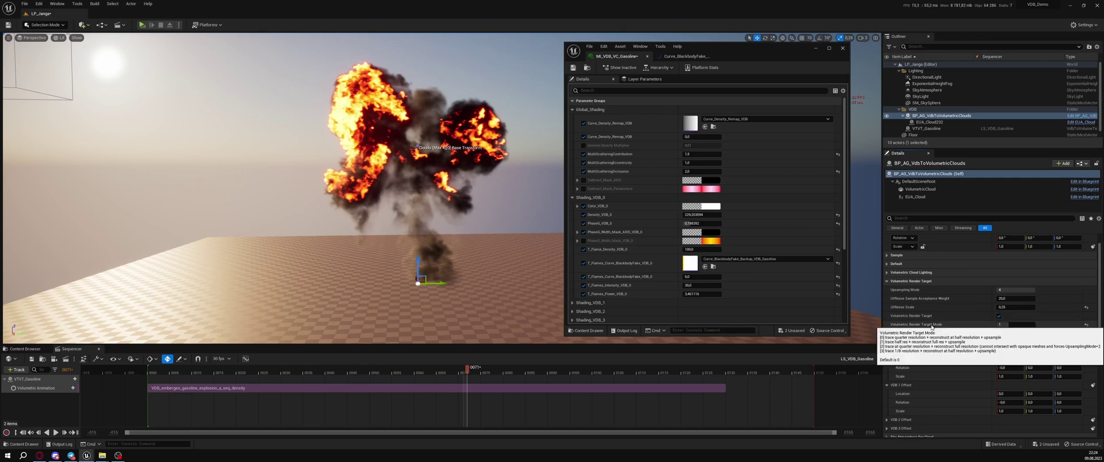
mouse_move(900, 309)
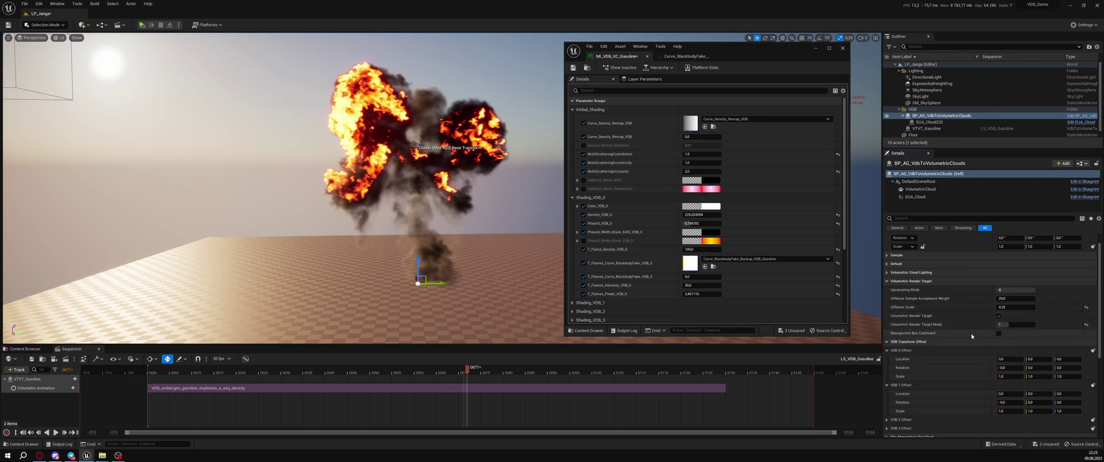
Step: Toggle Reprojection Box Constraint on and off to compare the explosion's edges during camera movement
mouse_move(926, 337)
click(998, 333)
mouse_move(925, 337)
mouse_move(516, 226)
right_down()
mouse_move(501, 222)
mouse_move(515, 226)
right_up()
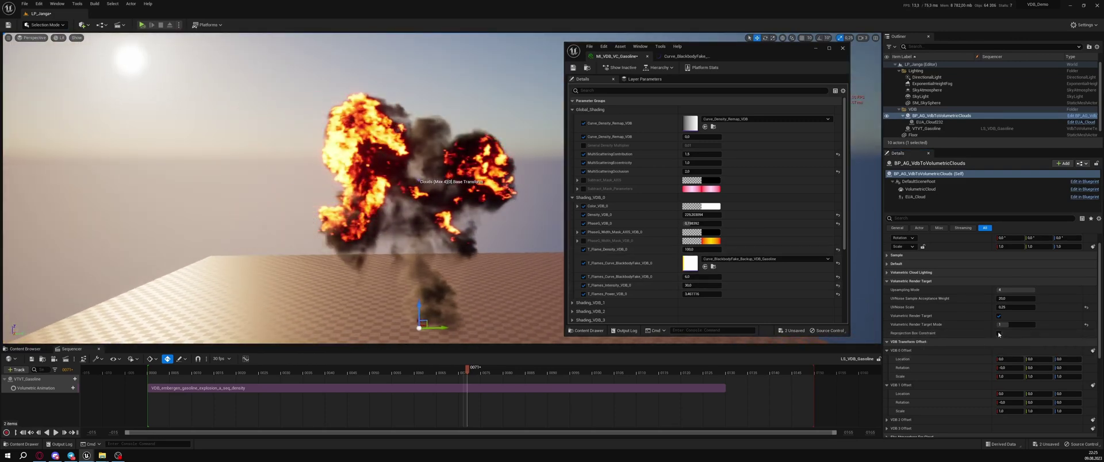
click(999, 334)
right_drag(518, 276, 521, 278)
drag(546, 304, 546, 303)
click(999, 334)
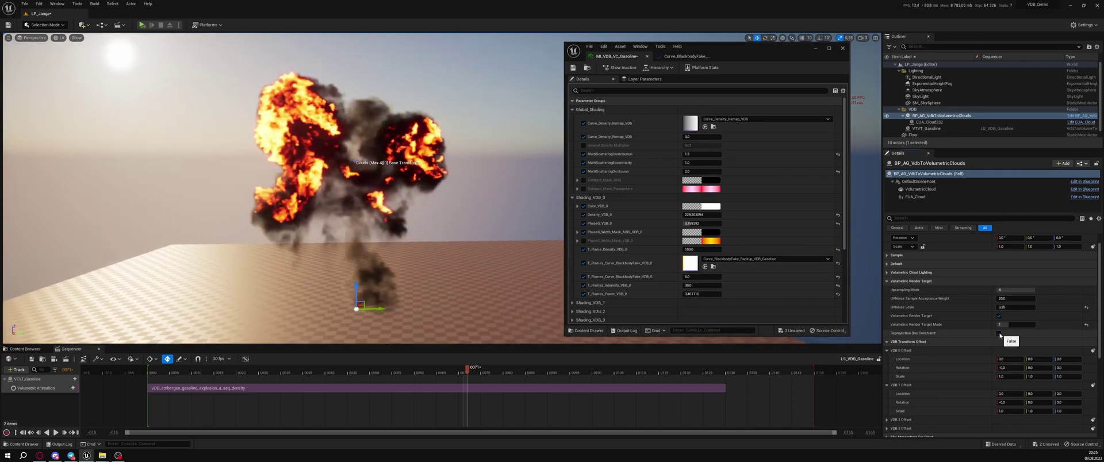
Step: Set the Z rotation in the cloud's Base Transform to 0 and collapse the Default group
click(895, 264)
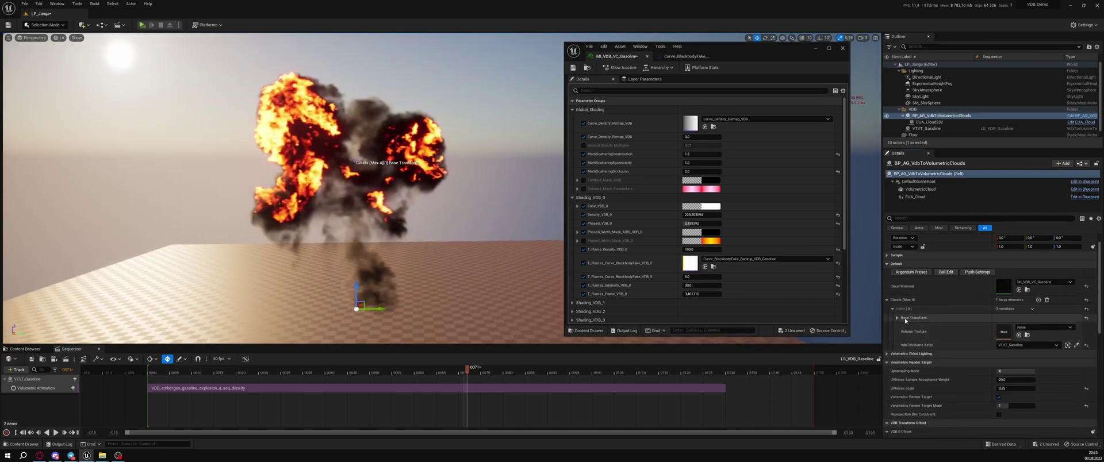
click(940, 318)
click(1067, 335)
text(0)
key(Return)
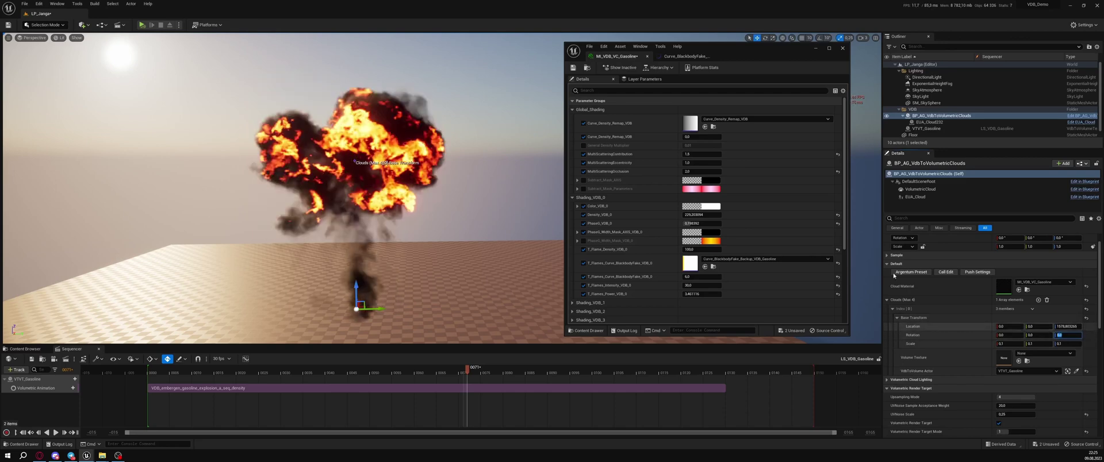
click(887, 263)
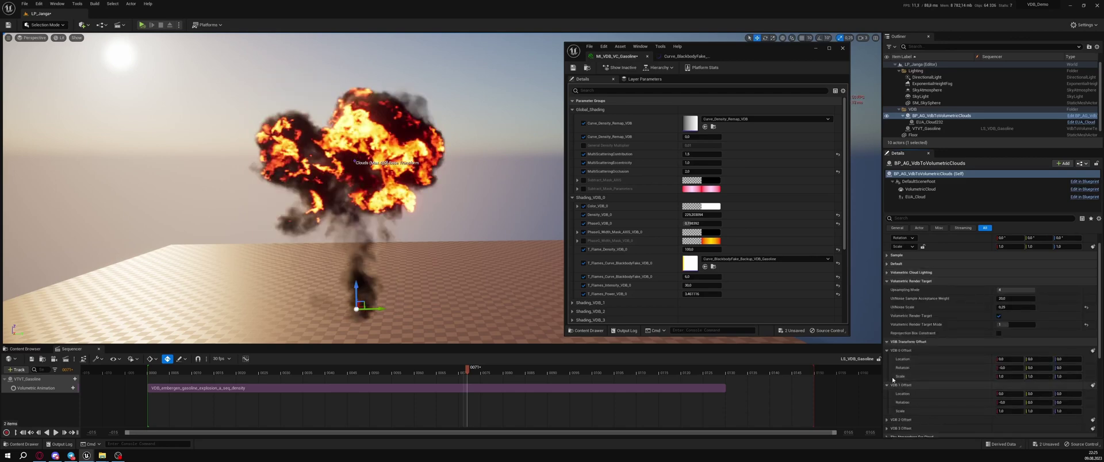
Step: Try rotating the VDB 0 Offset about Z, undo it, and keyframe the VDB 0 Offset at frame 71
click(887, 385)
drag(1067, 368, 1012, 368)
key(ctrl+z)
click(1093, 351)
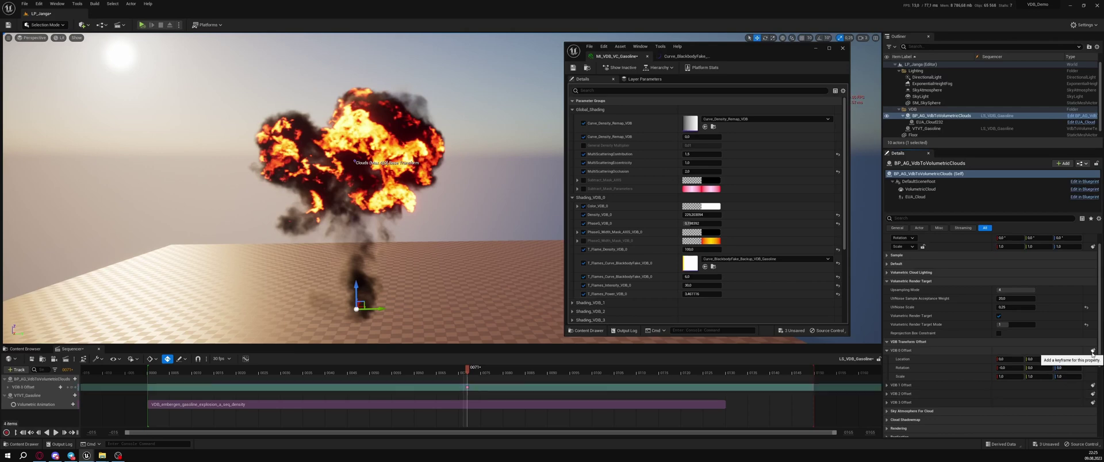
Step: Keyframe a changed X location for the VDB 0 Offset at frame 87 and scrub back to preview the movement
click(7, 388)
click(11, 400)
click(38, 415)
drag(467, 367, 535, 385)
click(10, 394)
drag(39, 400, 45, 405)
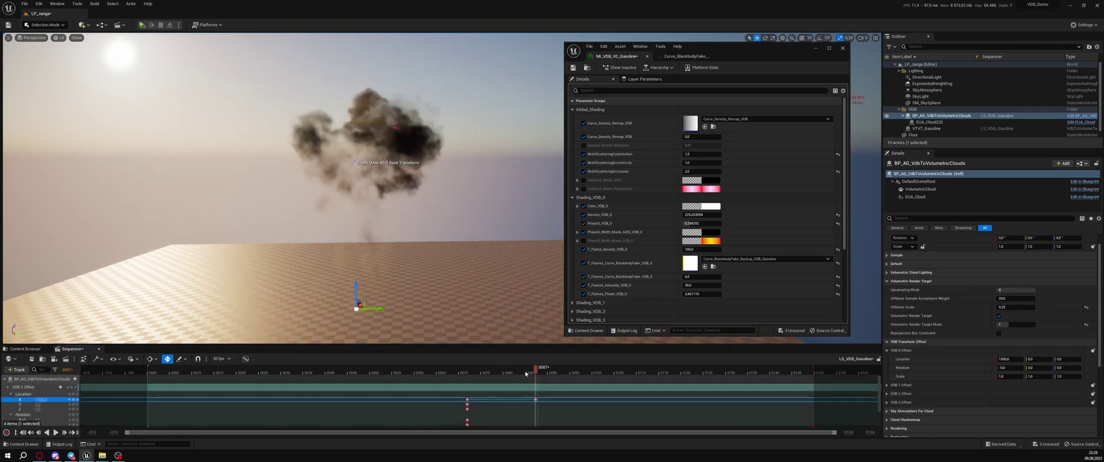
drag(527, 375, 465, 384)
Step: Delete the VDB 0 Offset animation and its blueprint track from the level sequence
click(22, 390)
key(Delete)
click(26, 380)
key(Delete)
Step: Collapse the render target and offset groups of BP_AG_VdbToVolumetricClouds and examine the Sky Atmosphere Per Cloud settings
click(945, 117)
click(917, 282)
click(918, 290)
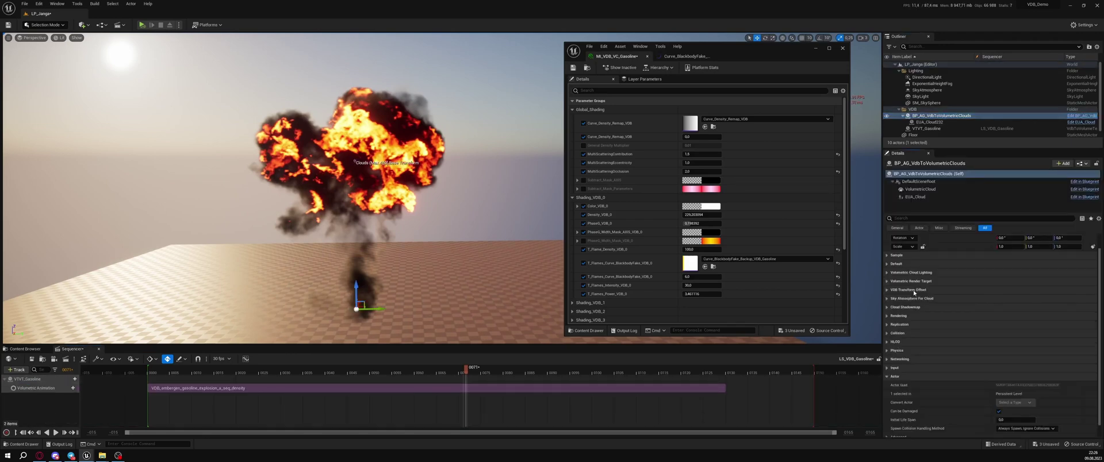
click(917, 300)
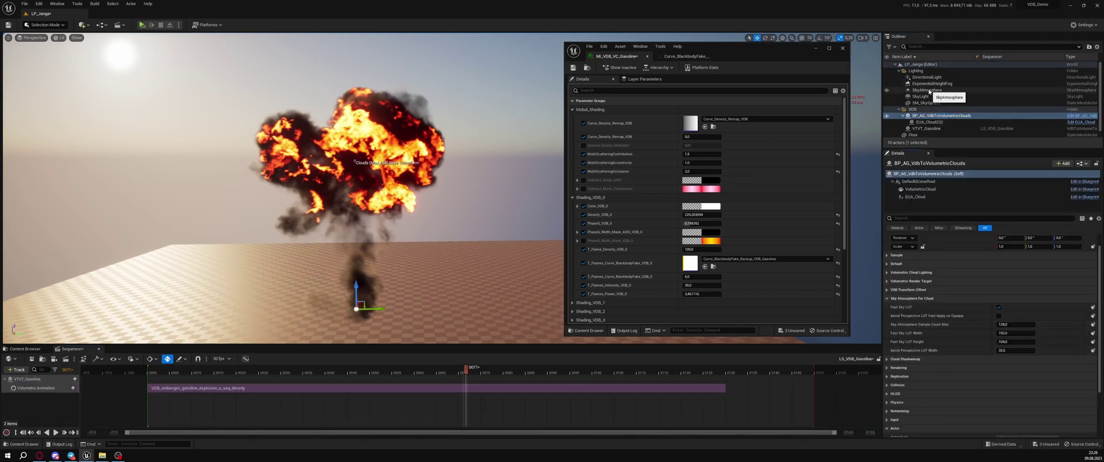
click(918, 299)
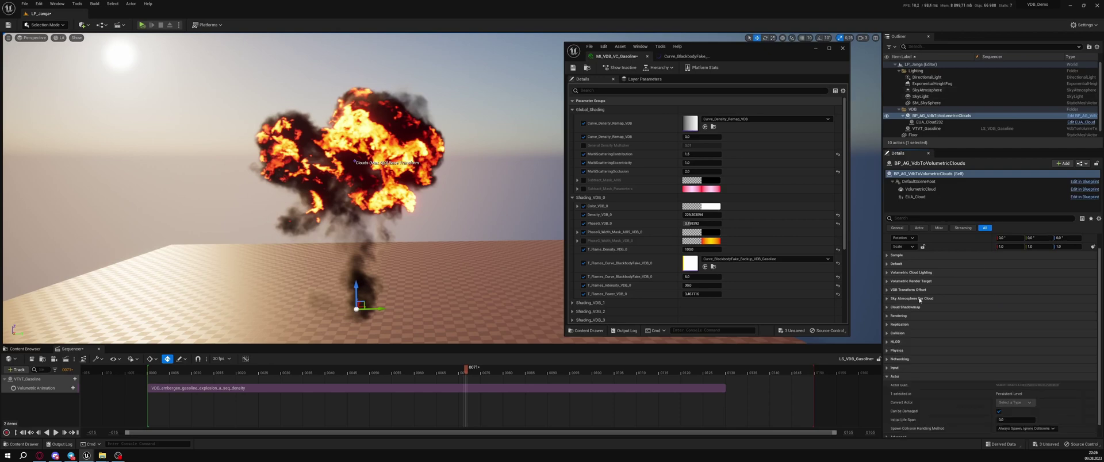
Step: Rotate the sun with Cloud Shadowmap expanded, and examine the DirectionalLight's Atmosphere and Cloud shadow settings
click(919, 307)
right_drag(499, 187, 506, 189)
key(ctrl+l)
key(ctrl+l)
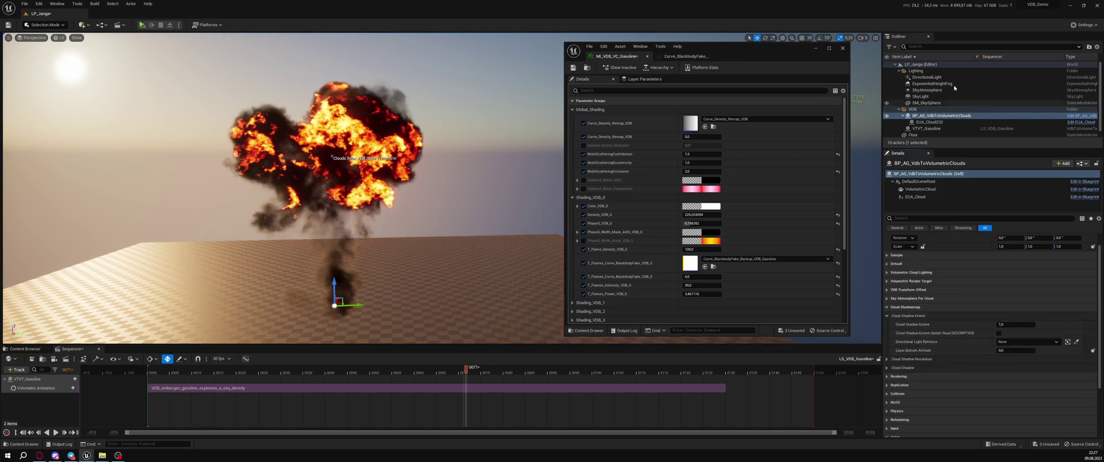
click(926, 77)
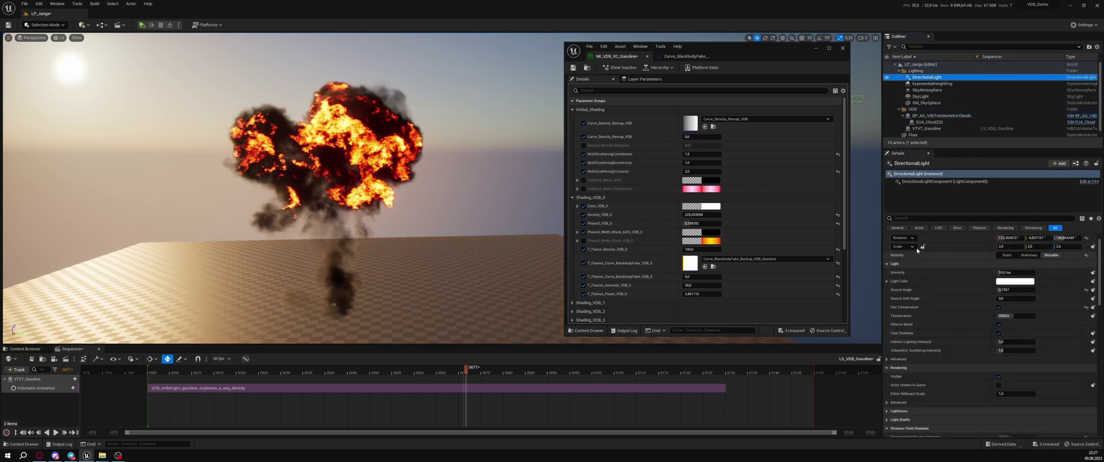
scroll(950, 392, down, 5)
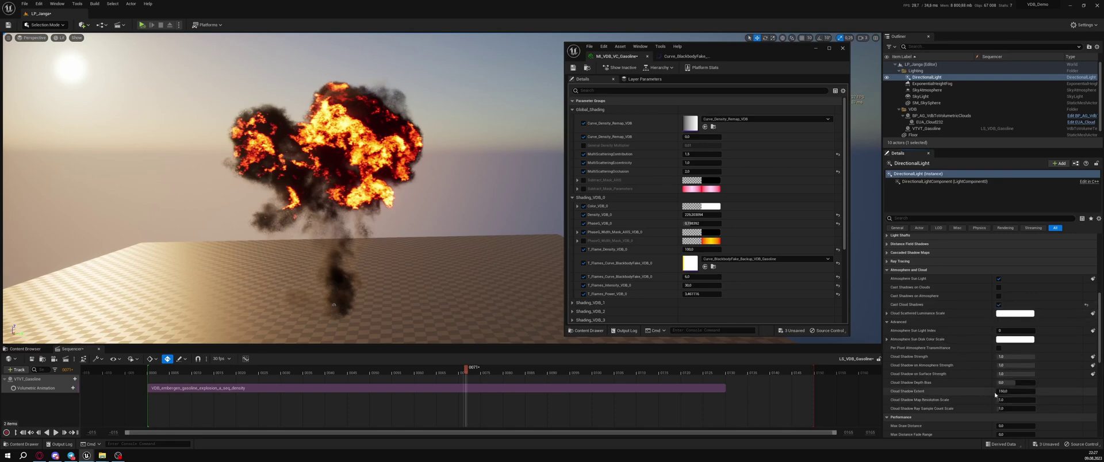
Step: Assign DirectionalLight as the Directional Light Reference in the blueprint's Cloud Shadow Extent settings
click(951, 117)
scroll(904, 310, up, 3)
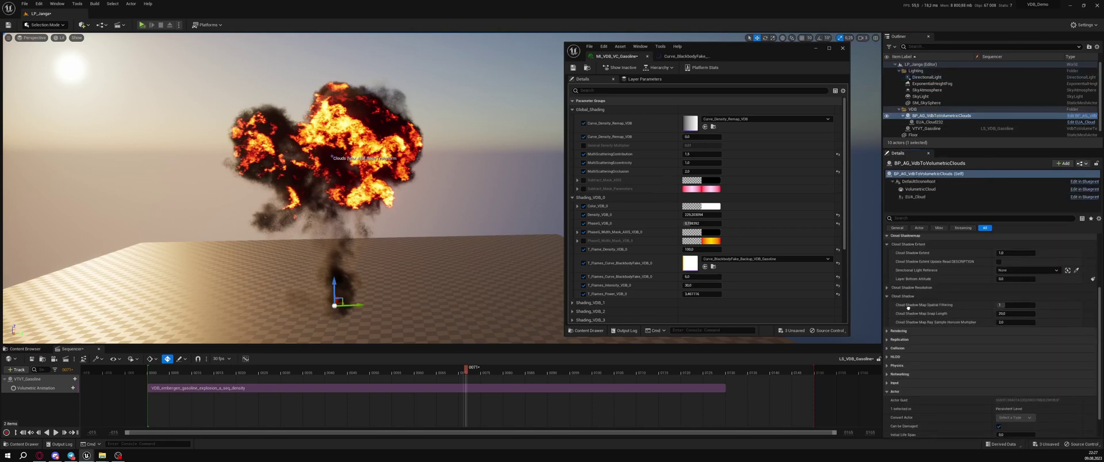
click(910, 332)
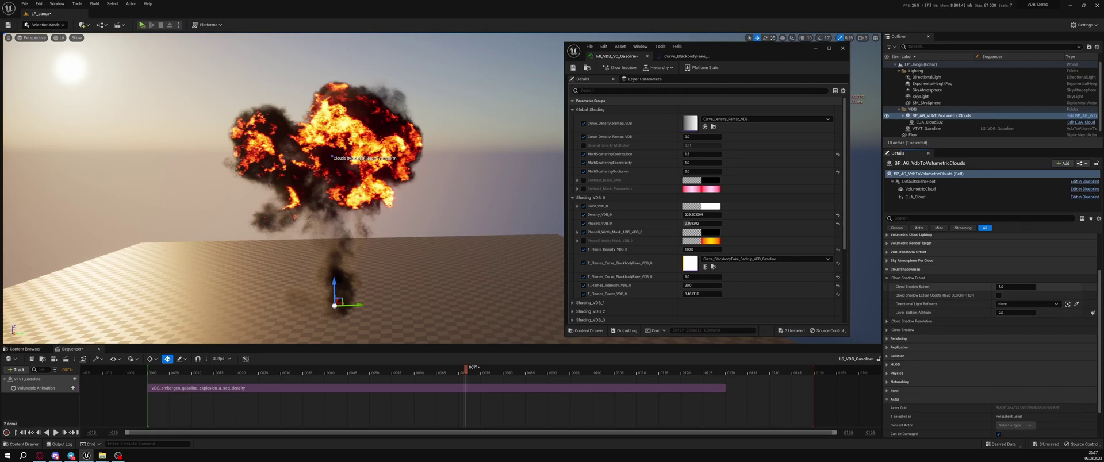
scroll(988, 314, up, 1)
click(1012, 317)
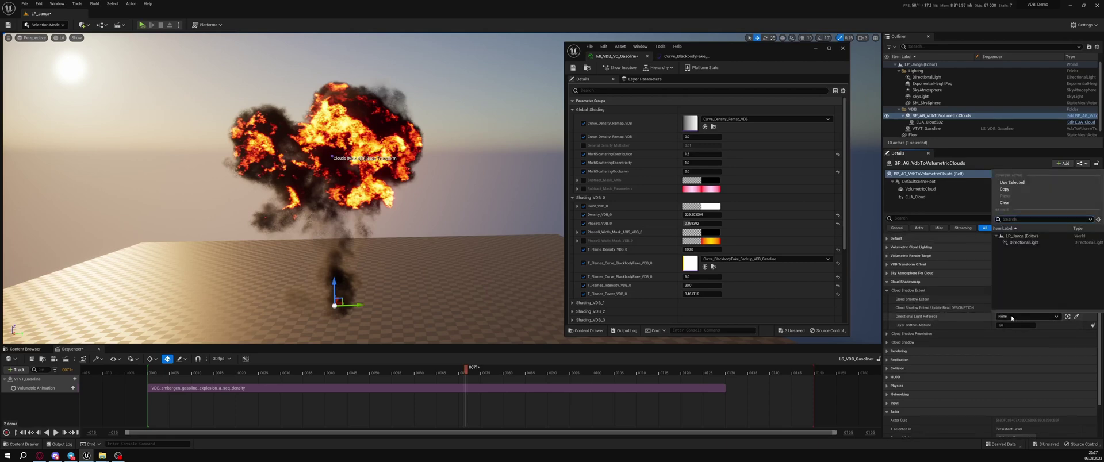
click(1026, 243)
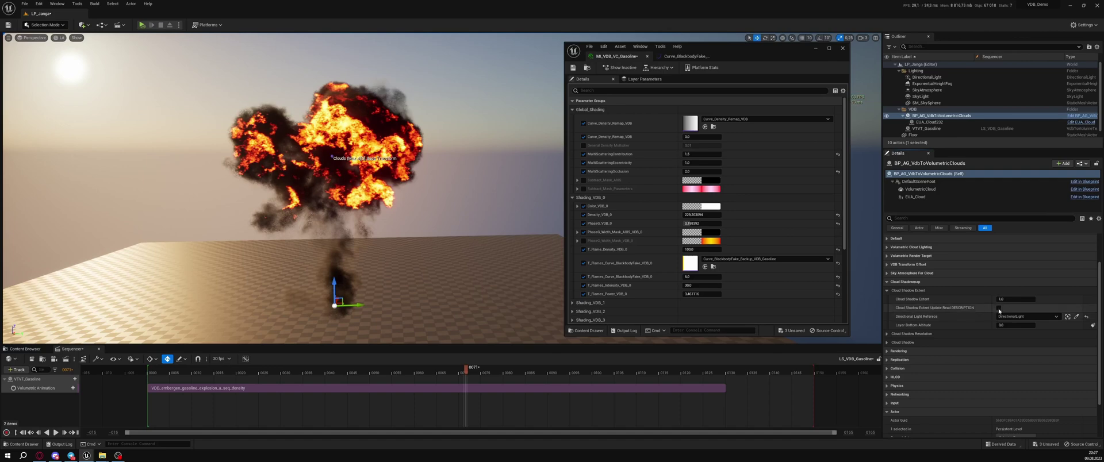
Step: Change the sun's direction, enable Cloud Shadow Extent Update, and set Cloud Shadow Extent to 0.1
right_drag(508, 259, 505, 259)
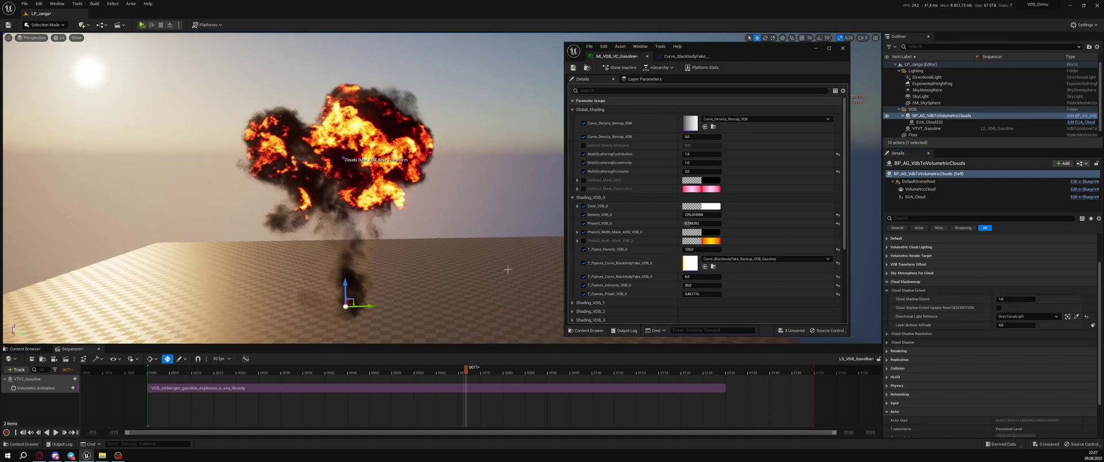
key(ctrl+l)
key(ctrl+l)
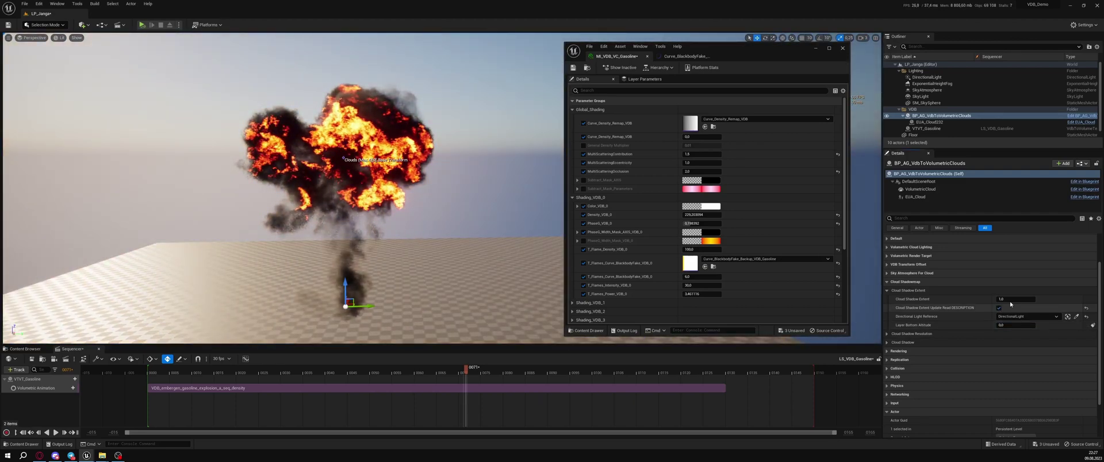
click(1013, 299)
text(0.1)
key(Return)
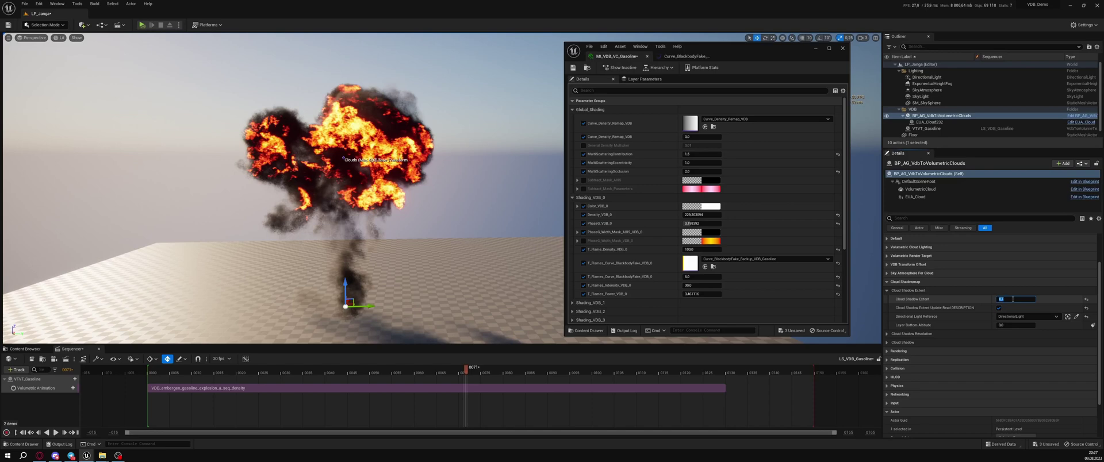
Step: Frame the explosion's shadow on the floor and rotate the sun to examine how the shadow behaves
right_drag(477, 184, 482, 239)
key(s)
key(ctrl+l)
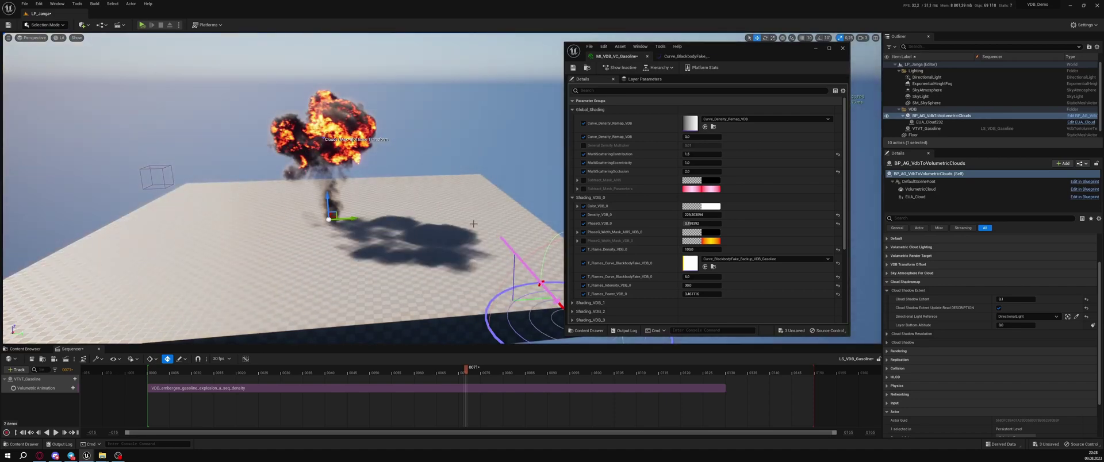
key(ctrl+l)
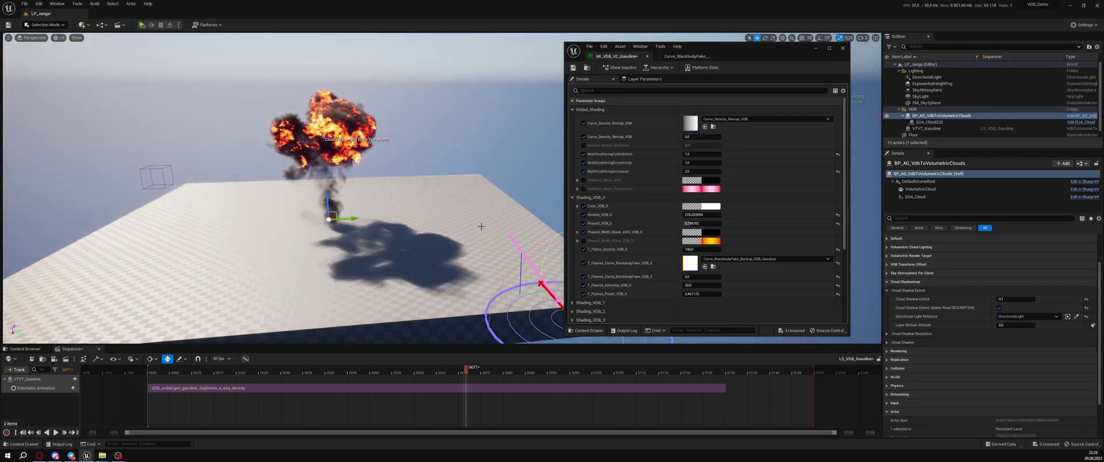
right_drag(476, 229, 479, 241)
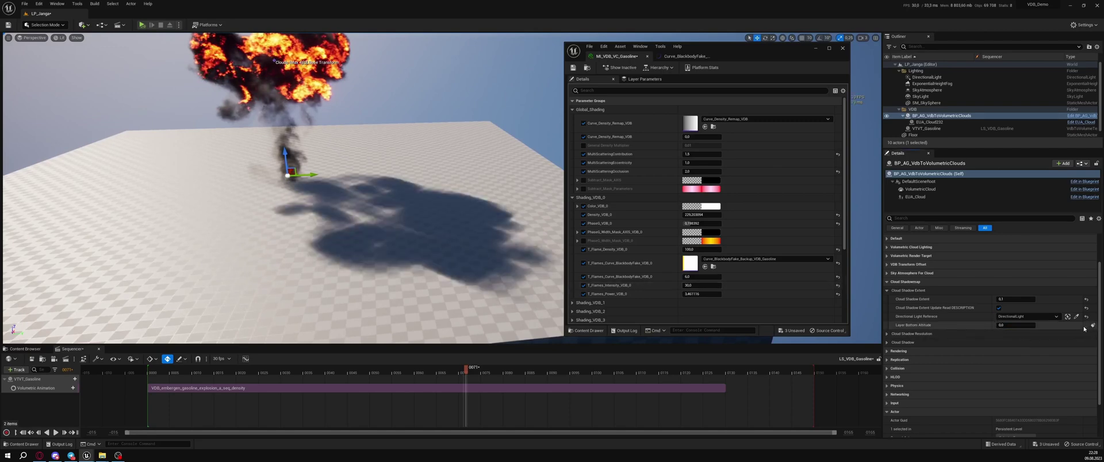
Step: Lower Layer Bottom Altitude to about -0.008 and switch Cloud Shadow Extent Update back on
mouse_move(959, 309)
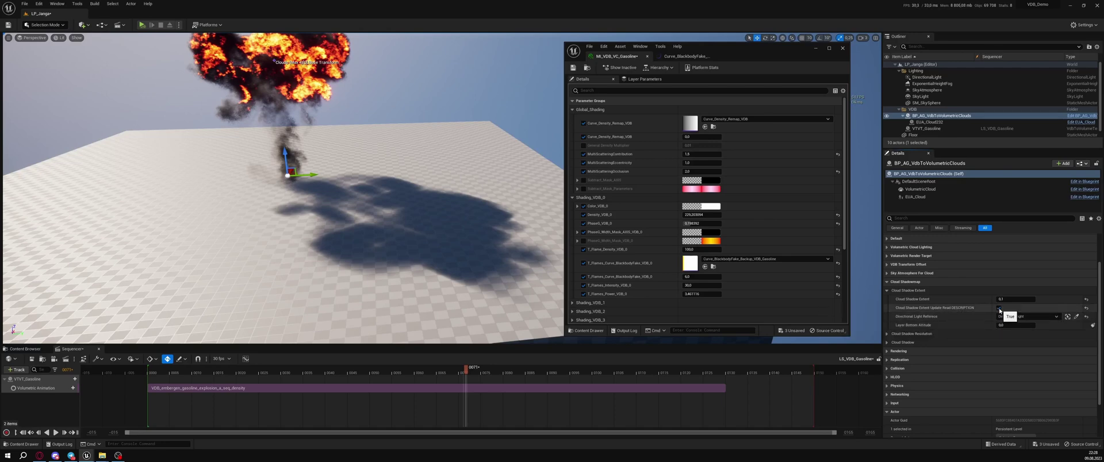
mouse_move(1015, 325)
mouse_down()
mouse_move(974, 324)
mouse_move(998, 325)
mouse_up()
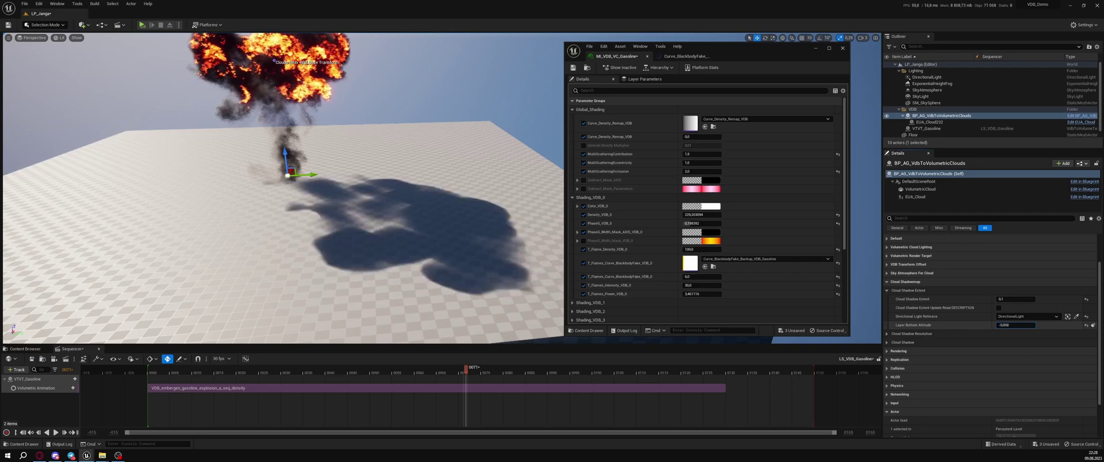
click(998, 307)
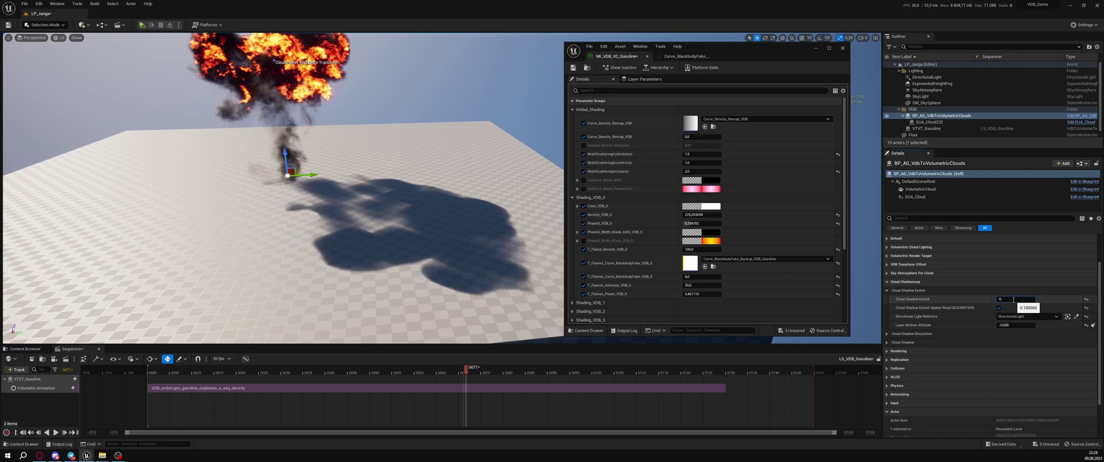
Step: Set Cloud Shadow Extent to 0.01 and rotate the sun to check the shadow's detail
click(1012, 299)
text(0.01)
key(Return)
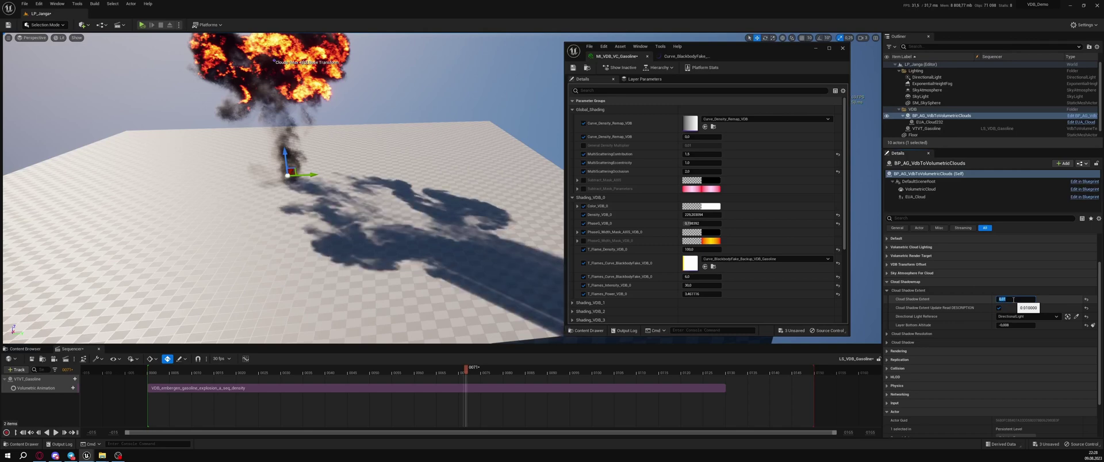
right_drag(443, 190, 432, 174)
key(ctrl+l)
key(ctrl+l)
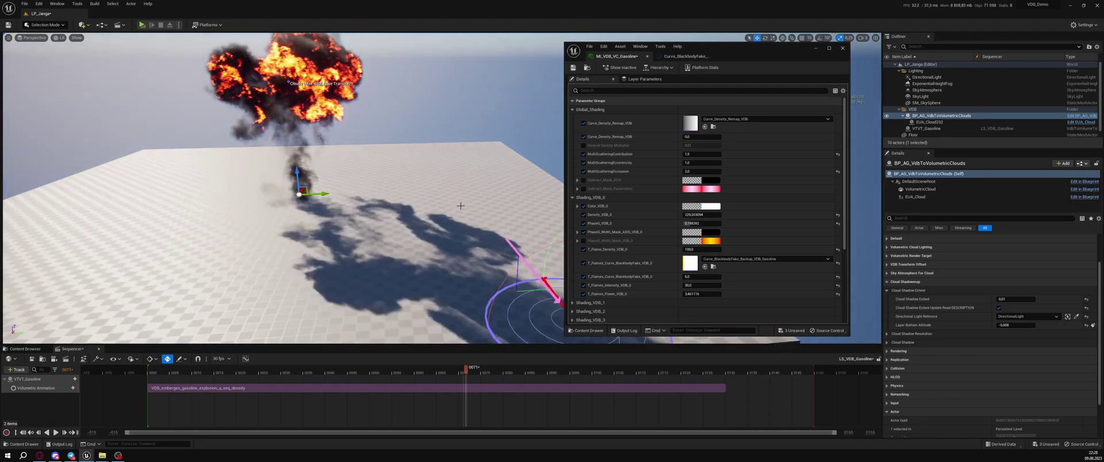
Step: Move the sequence to frame 64 and minimize the material instance editor to see the whole shadow
drag(507, 373, 434, 374)
right_drag(460, 270, 508, 305)
click(815, 48)
right_drag(793, 75, 762, 62)
Step: Try several Cloud Shadow Extent values down to 0.005 and compare the floor shadow
click(1014, 300)
text(0,05)
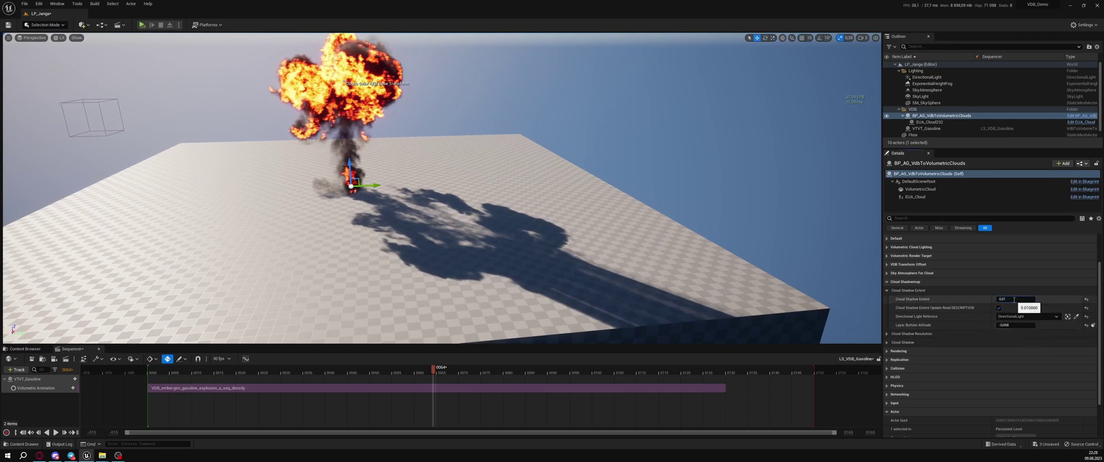
key(Return)
text(0.01)
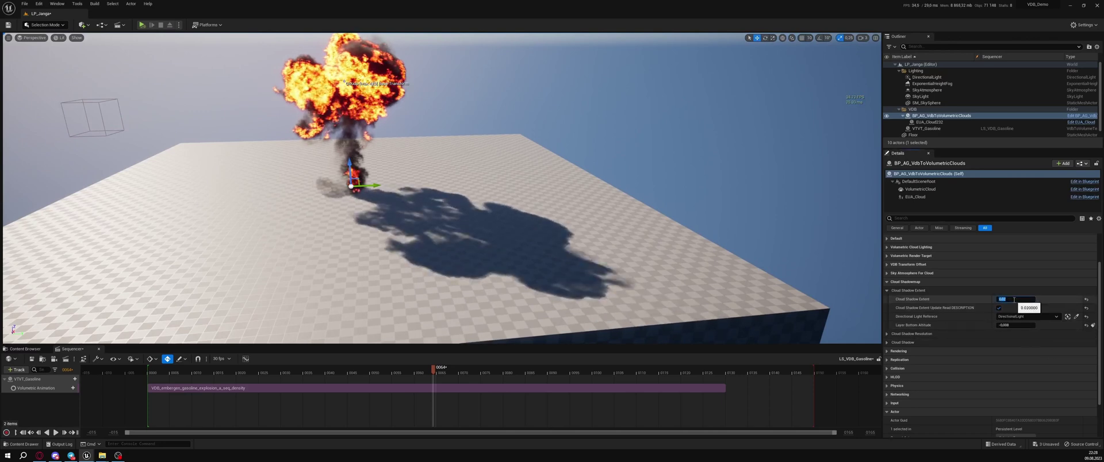
key(Return)
text(0.005)
key(Return)
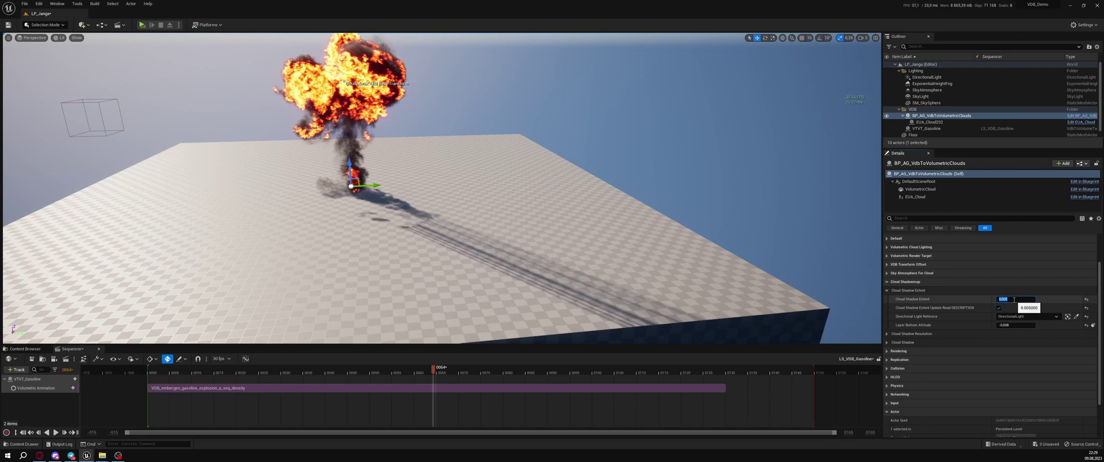
Step: Try Cloud Shadow Extent at 0.01 again and settle on 0.012
text(0.01)
key(Return)
text(0.012)
key(Return)
Step: Rotate the sun around the explosion, play the level to review the moving shadow, and stop playback
right_drag(490, 160, 462, 152)
key(ctrl+l)
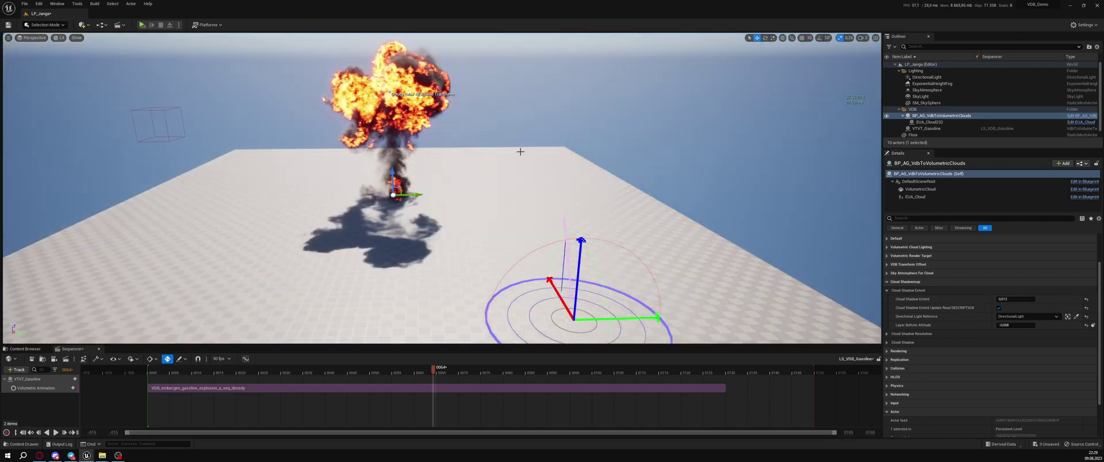
key(alt+p)
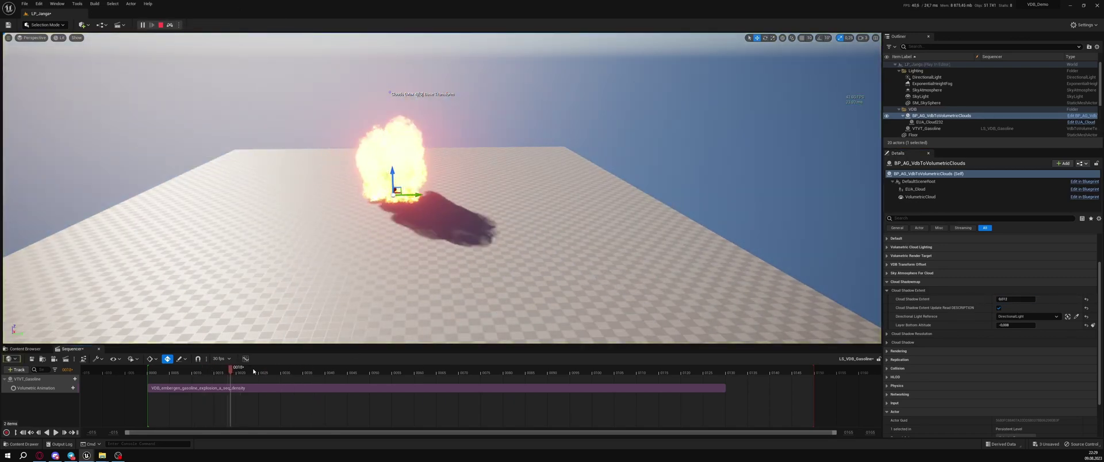
click(161, 25)
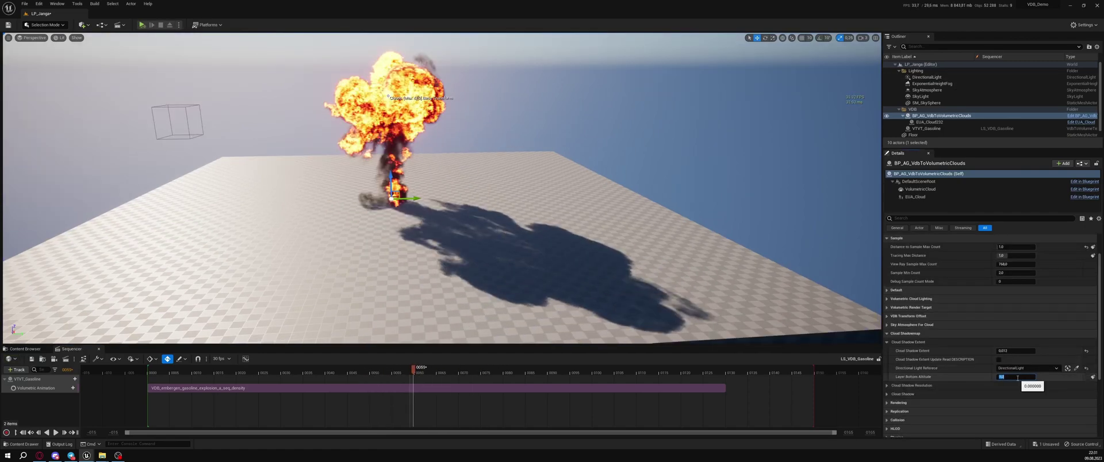
Step: Reset the DirectionalLight's Cloud Shadow Depth Bias and adjust its Cloud Shadow Map Resolution Scale and Ray Sample Count Scale
mouse_move(1014, 376)
mouse_down()
mouse_move(998, 377)
mouse_move(1016, 377)
mouse_up()
click(960, 78)
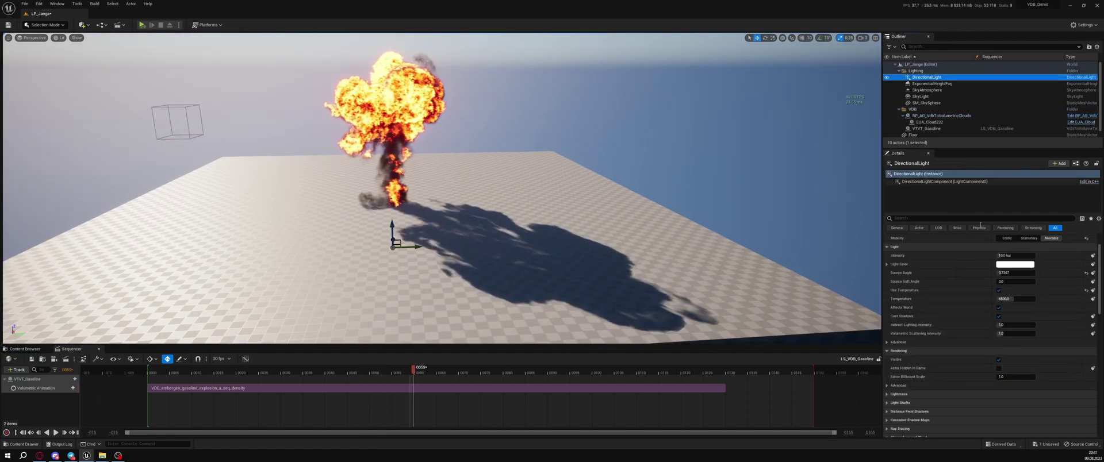
scroll(960, 354, down, 5)
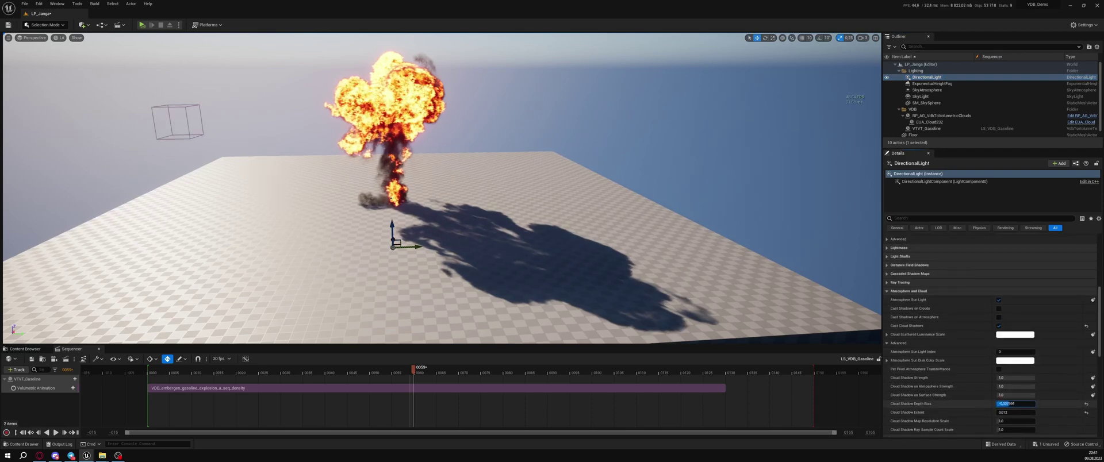
click(1086, 404)
mouse_move(1005, 420)
mouse_down()
mouse_move(1035, 419)
mouse_move(998, 420)
mouse_up()
right_drag(633, 241, 633, 248)
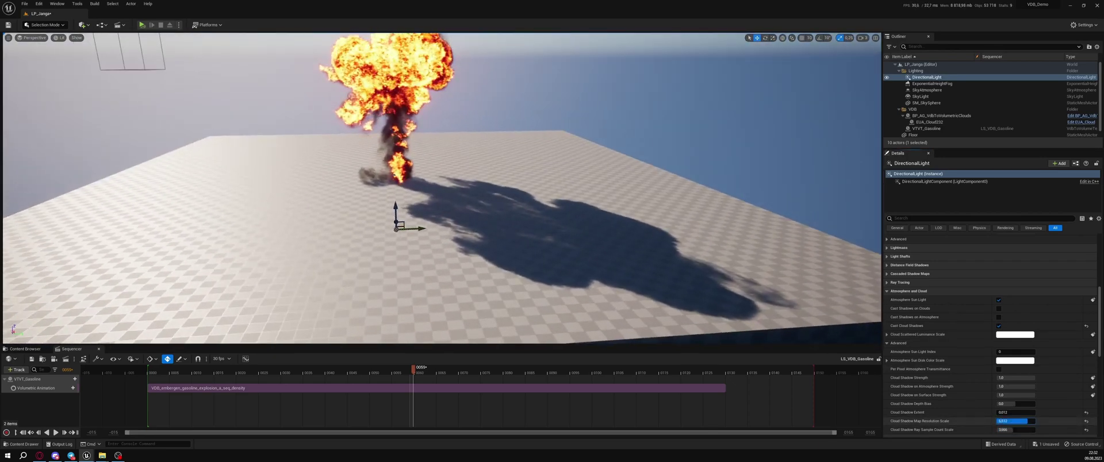
Step: Increase the DirectionalLight's Cloud Shadow Ray Sample Count Scale and check the shadow at about frame 66
drag(999, 430, 1034, 430)
drag(413, 371, 442, 371)
Step: Set Cloud Shadow Map Spatial Filtering to 0 in the Cloud Shadow settings of BP_AG_VdbToVolumetricClouds
click(948, 116)
scroll(932, 274, up, 1)
click(929, 261)
scroll(929, 263, up, 4)
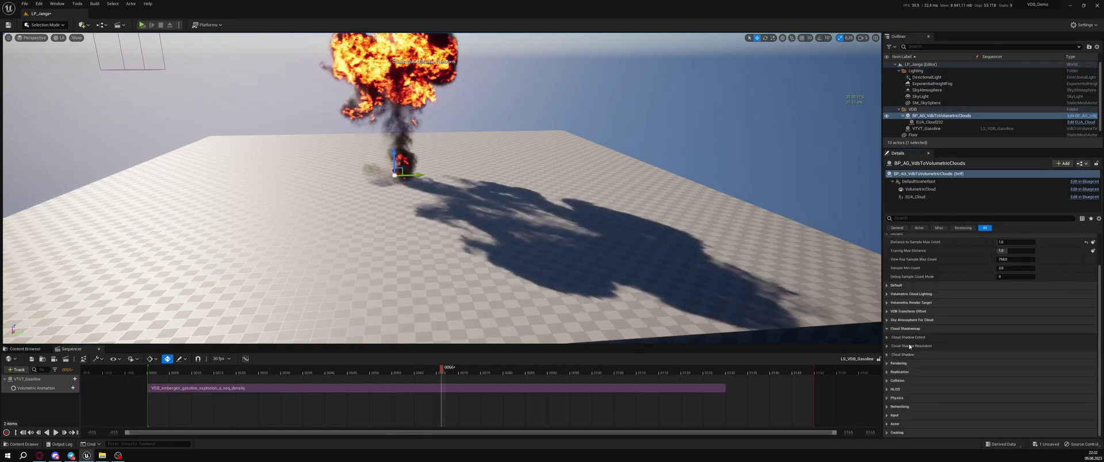
click(931, 346)
click(912, 346)
click(902, 355)
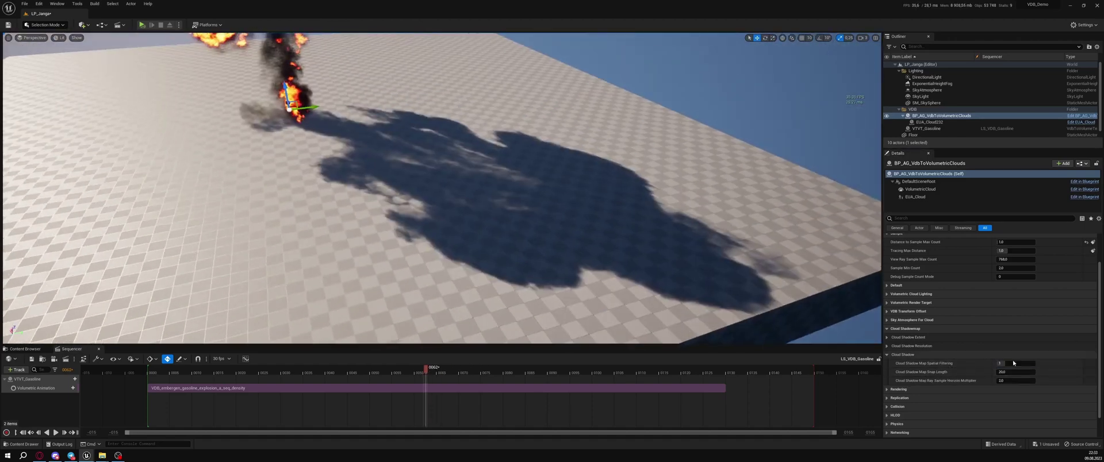
drag(1012, 363, 1000, 363)
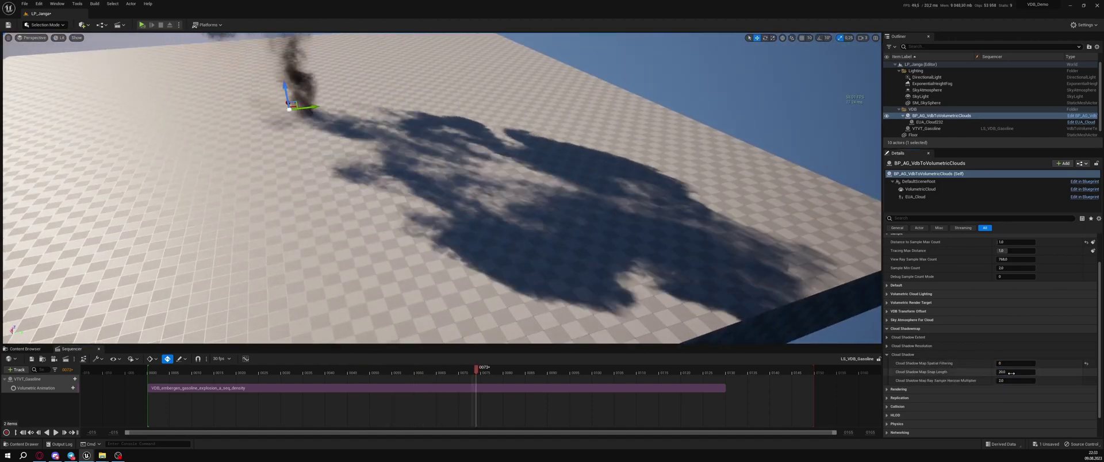
Step: Try a lower Cloud Shadow Map Snap Length and undo the change
drag(1011, 373, 1003, 373)
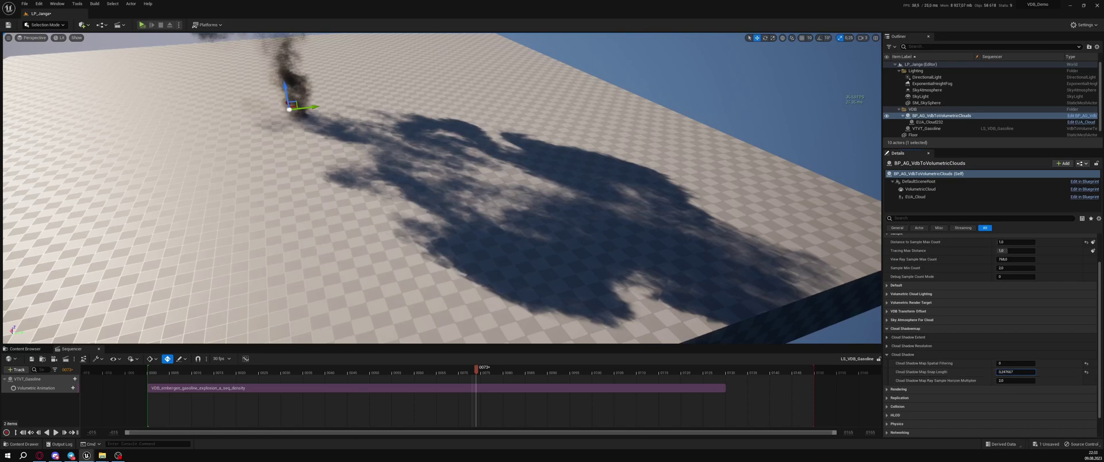
key(ctrl+z)
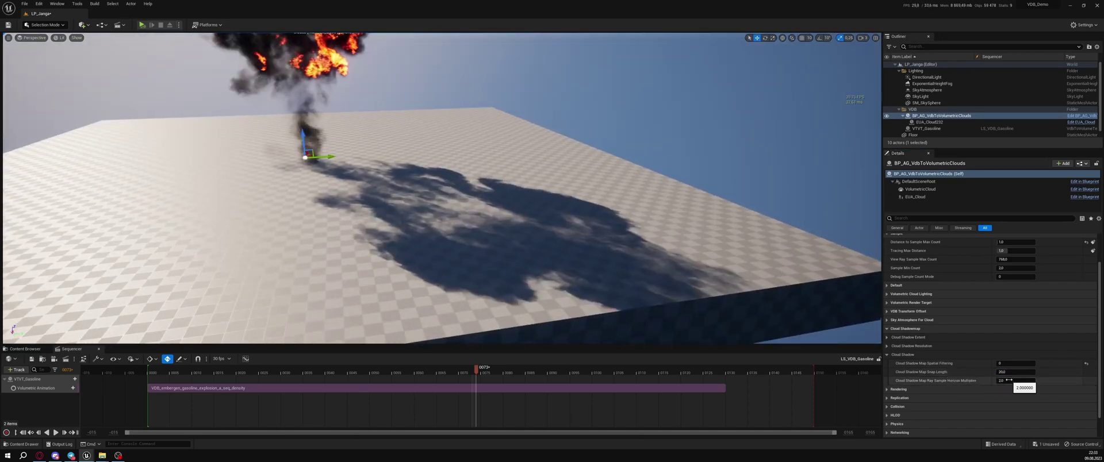
click(1008, 380)
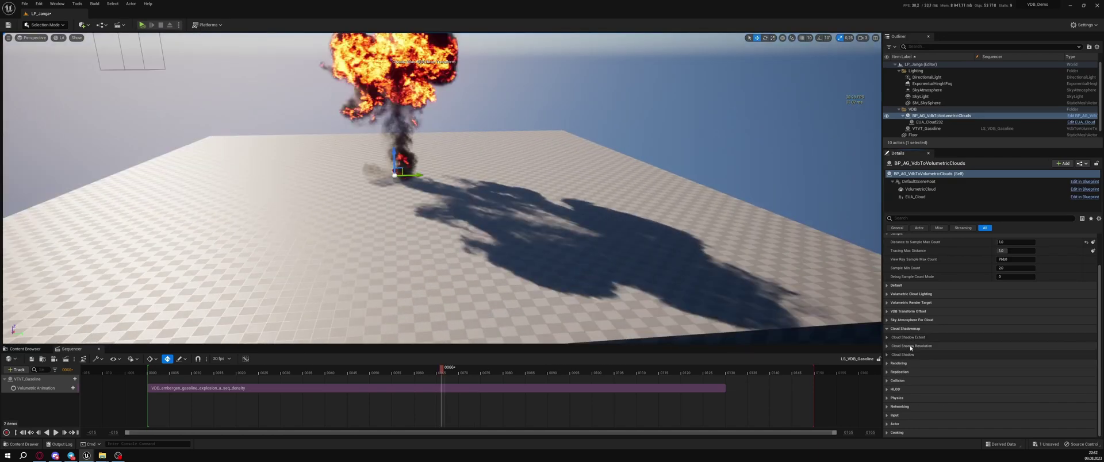
Step: Review the Cloud Shadow Resolution settings, expand the Cloud Shadow settings and inspect the shadow on the floor
click(910, 347)
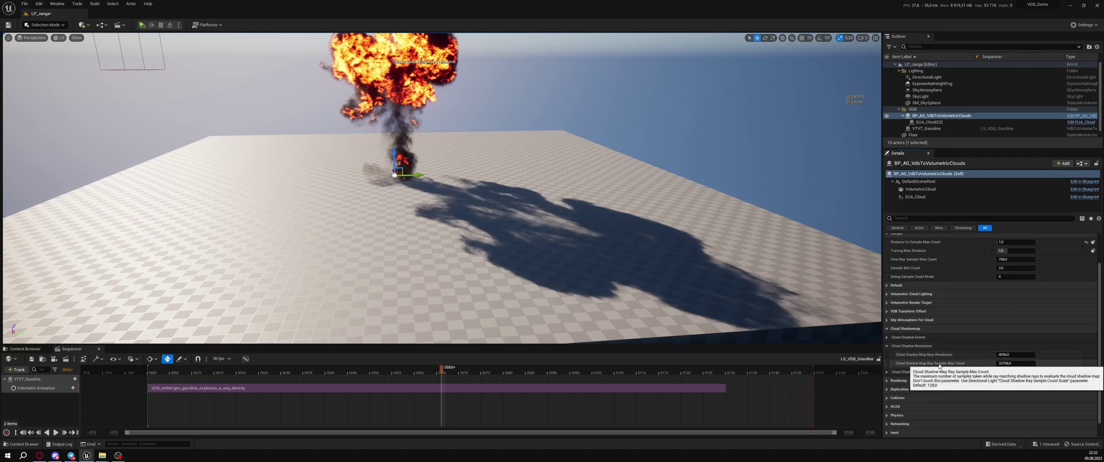
click(926, 347)
click(912, 355)
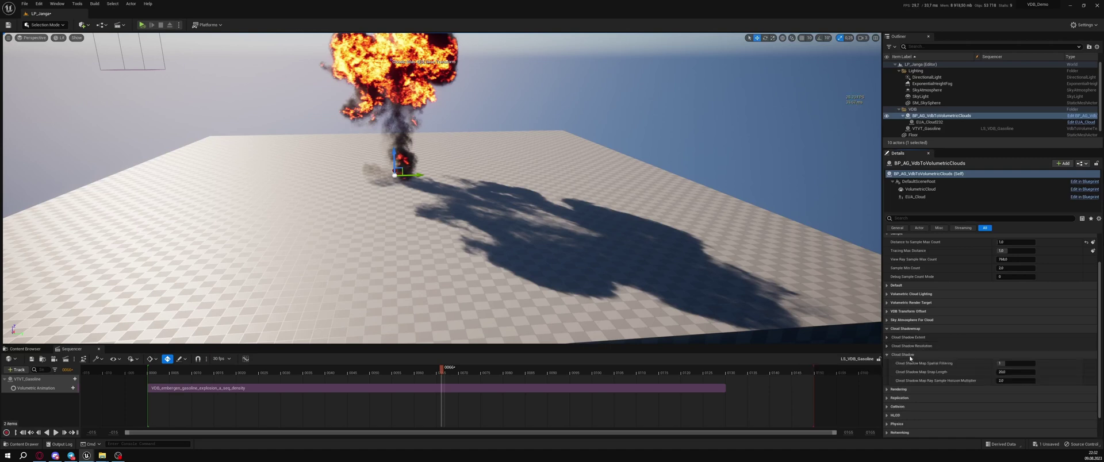
right_drag(738, 251, 742, 293)
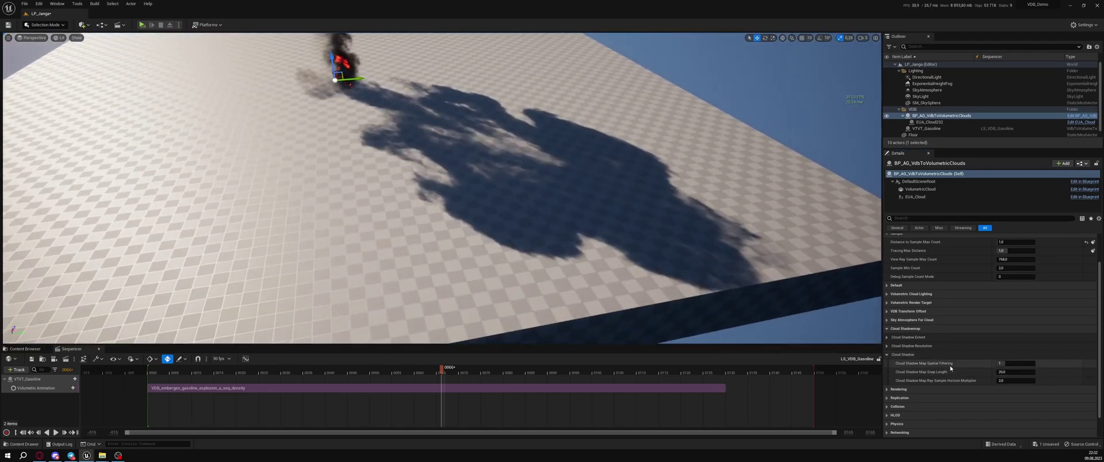
Step: Set Cloud Shadow Map Spatial Filtering to 0 and compare the shadow's sharpness at about frame 62
drag(1007, 364, 996, 363)
mouse_move(441, 369)
mouse_down()
mouse_move(420, 368)
mouse_move(435, 367)
mouse_up()
key(w)
right_drag(552, 253, 552, 281)
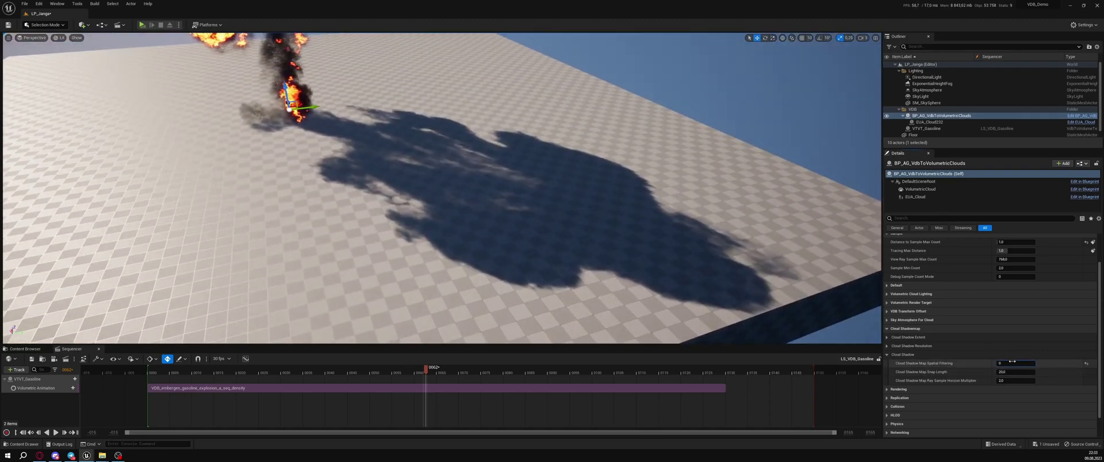
mouse_move(1010, 363)
mouse_down()
mouse_move(1034, 363)
mouse_move(996, 363)
mouse_up()
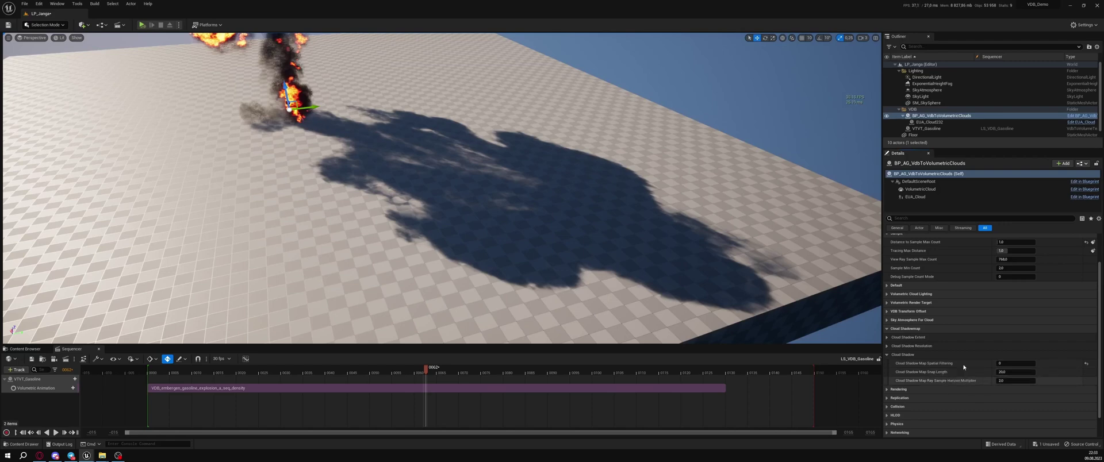
Step: Try a lower Cloud Shadow Map Snap Length at about frame 73, then collapse the Cloud Shadow settings
drag(436, 368, 477, 364)
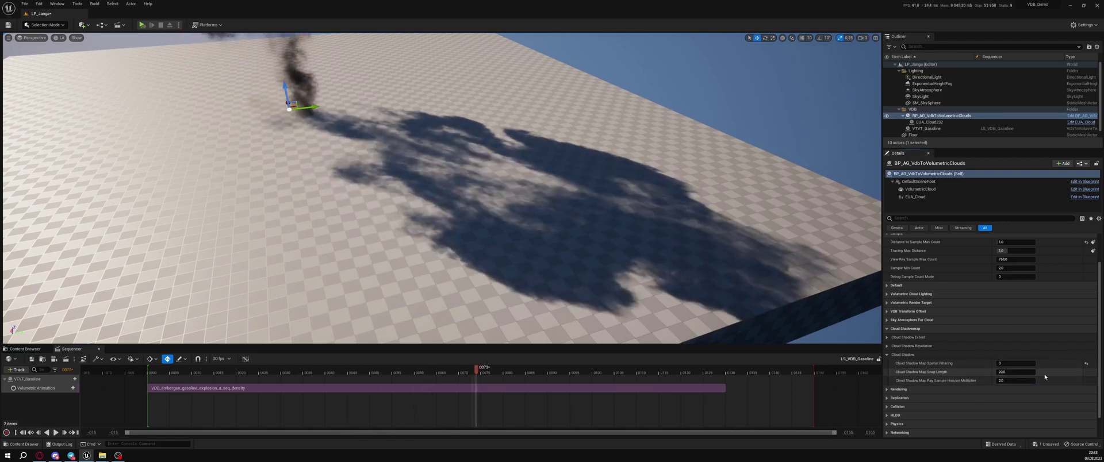
drag(1029, 371, 1009, 372)
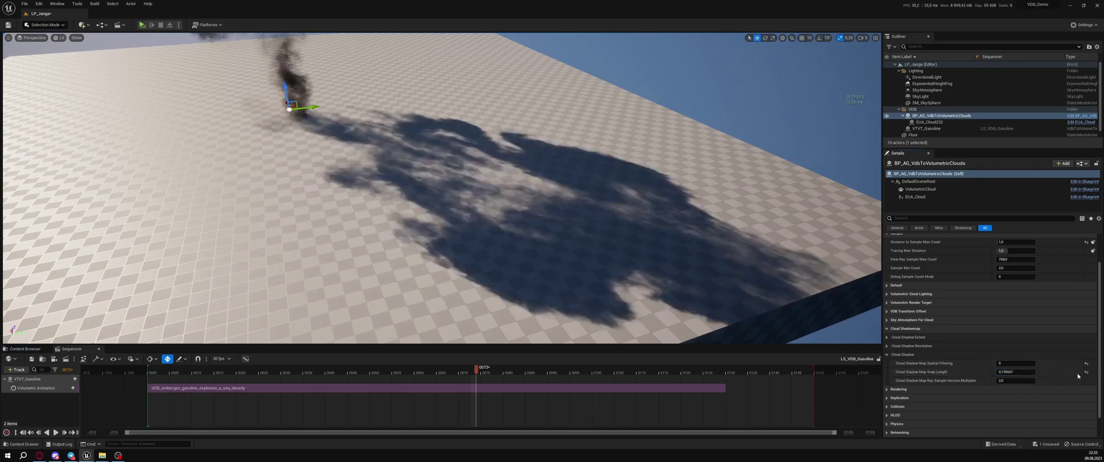
right_drag(799, 309, 790, 288)
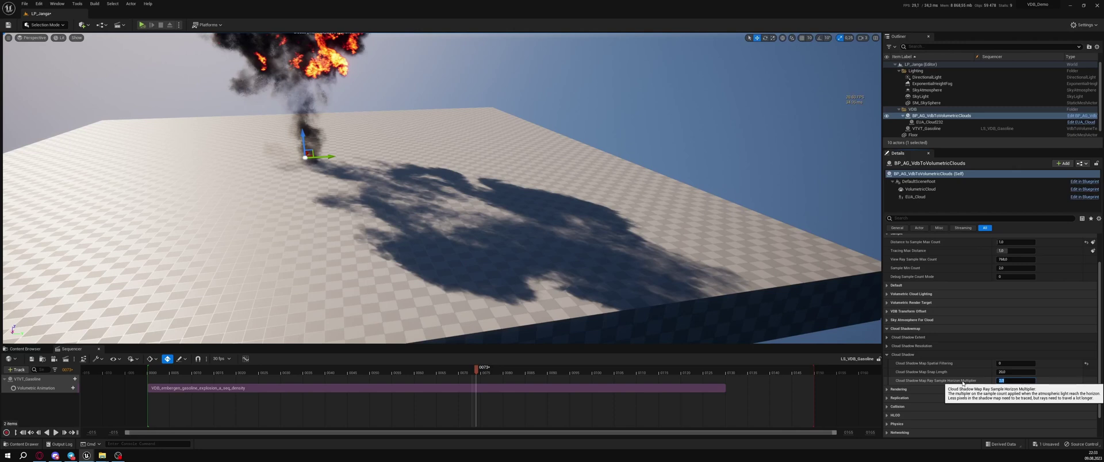
click(888, 354)
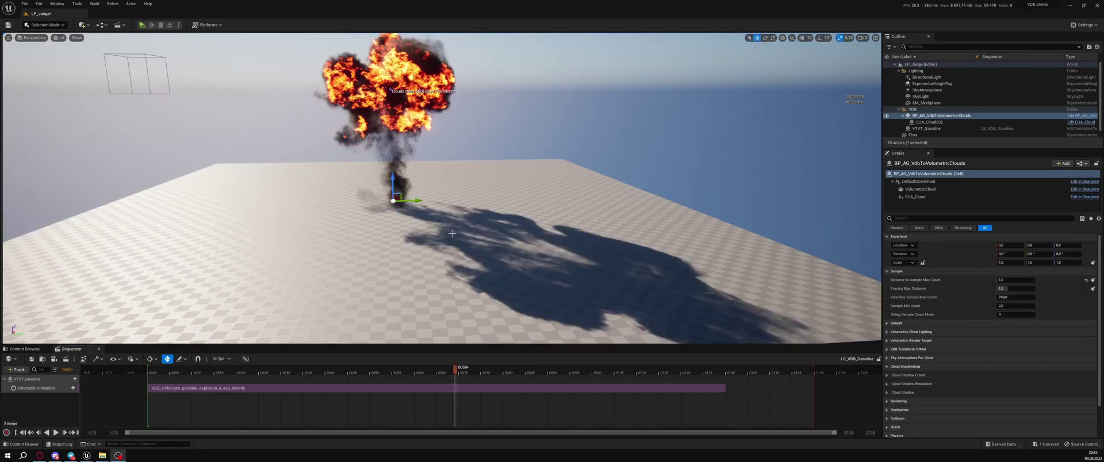
Step: Create a material named M_Tran in the Janga folder and open it for editing
click(26, 349)
right_click(297, 411)
click(343, 258)
text(M_)
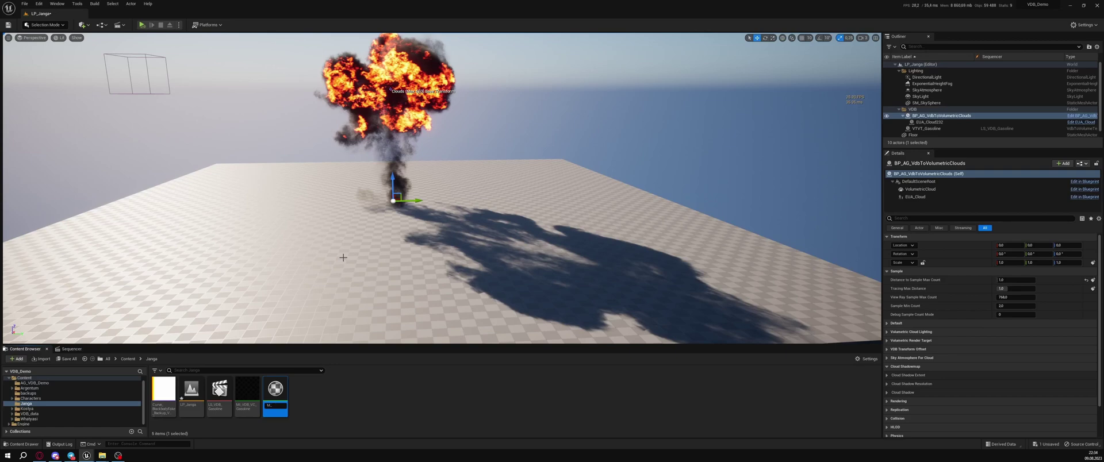
text(Tran)
key(Return)
key(Return)
Step: Set the Blend Mode of M_Tran to Translucent
drag(646, 241, 704, 247)
scroll(662, 261, down, 2)
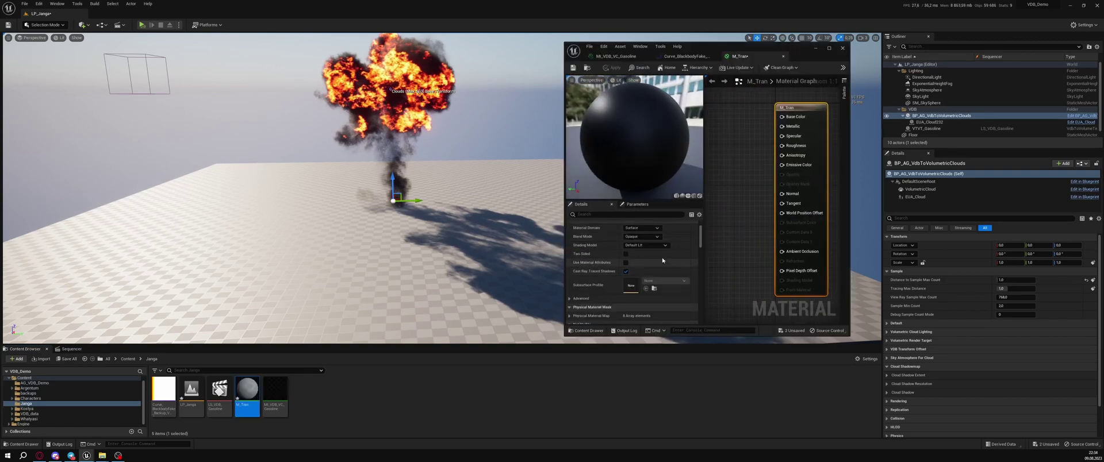
click(654, 250)
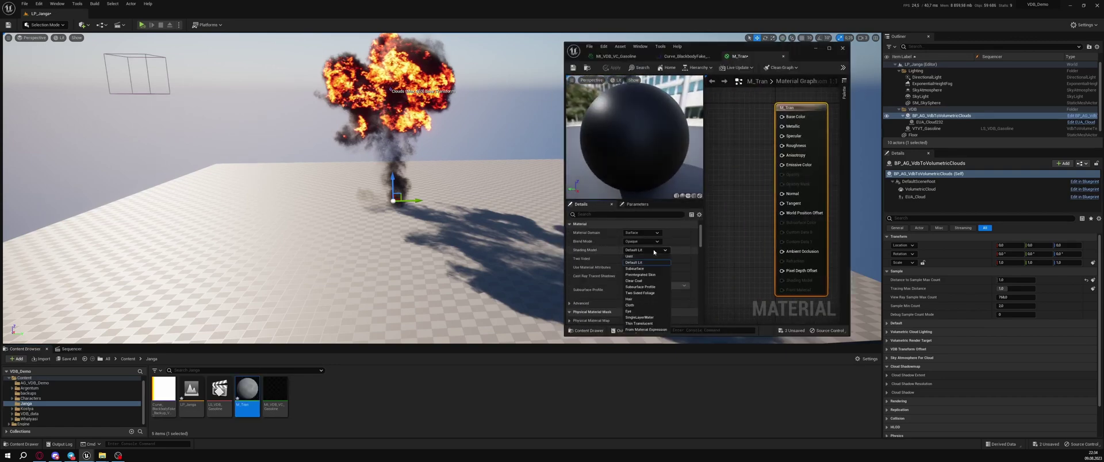
key(Escape)
click(641, 241)
click(632, 259)
Step: Enable Apply Cloud Fogging and Compute Fog Per Pixel in M_Tran and apply the changes to the material
scroll(629, 270, down, 5)
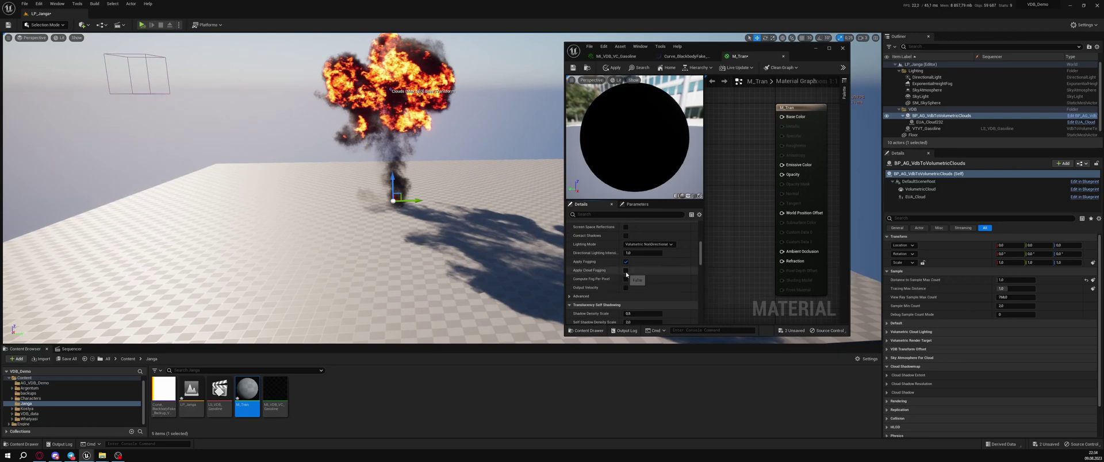
click(625, 270)
click(626, 279)
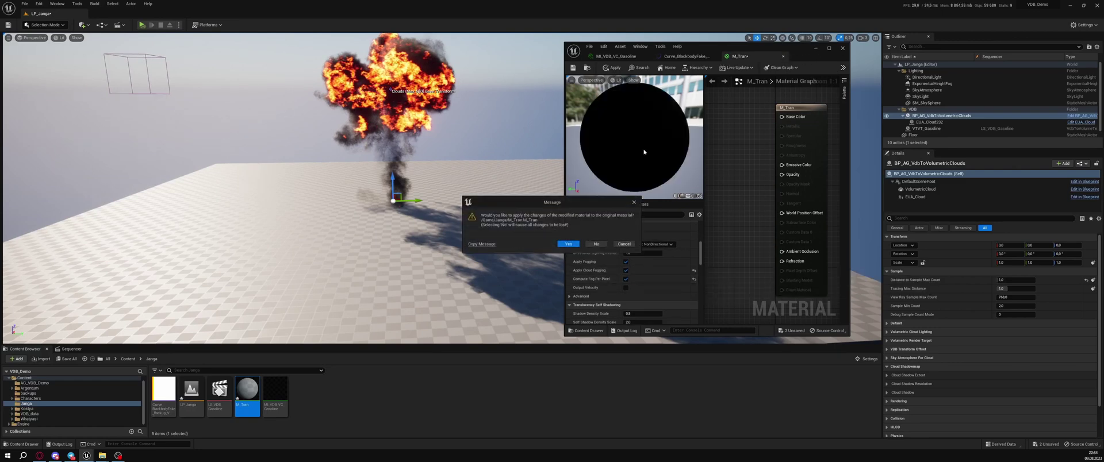
click(568, 244)
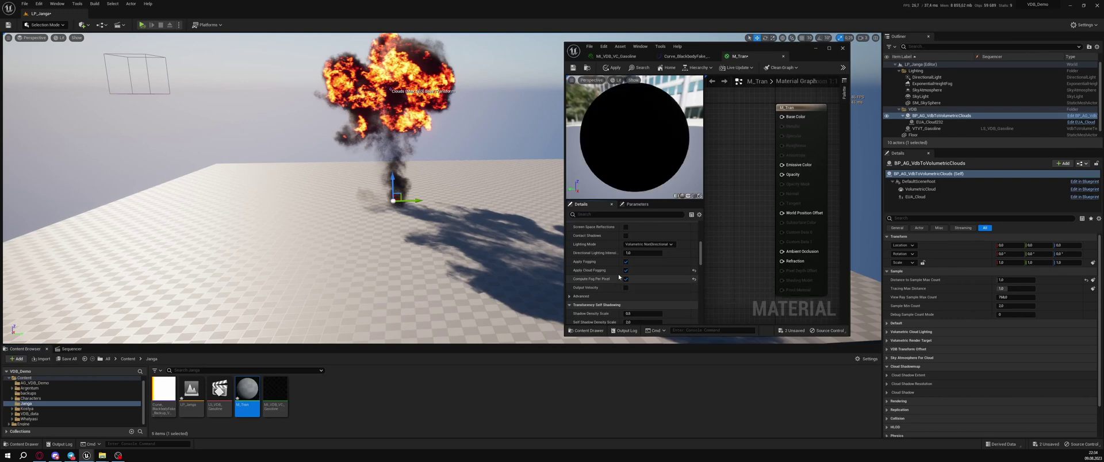
Step: Close M_Tran with its changes applied and delete the material from the project
click(783, 56)
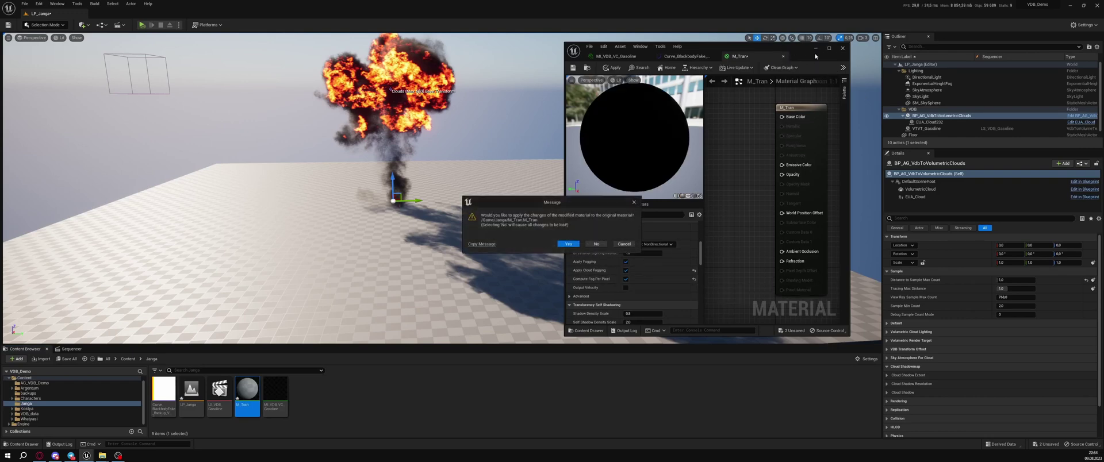
click(578, 246)
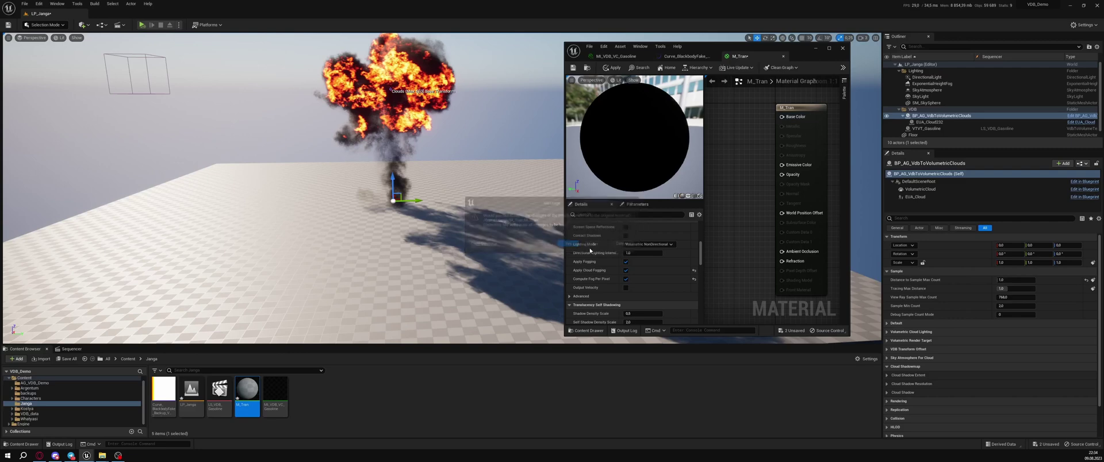
key(Delete)
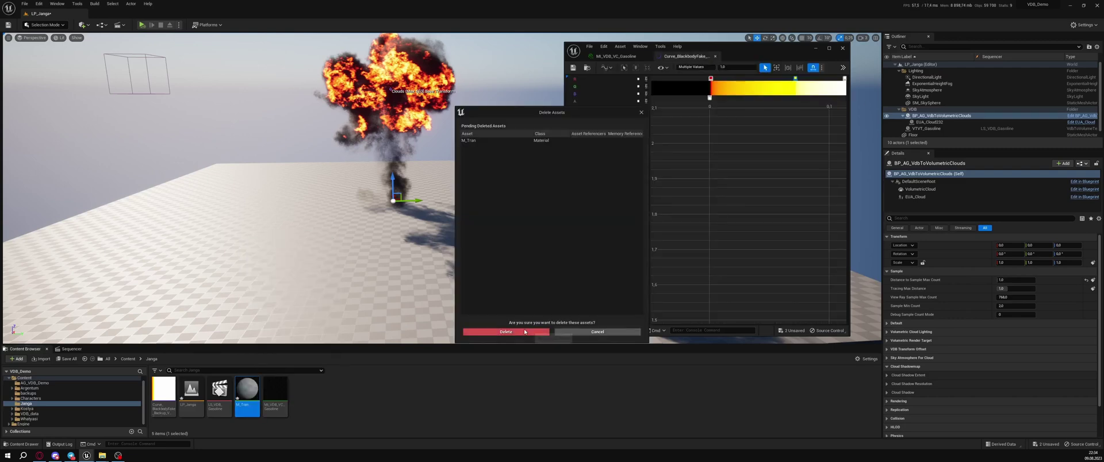
click(498, 325)
Step: Set T_Flames_Intensity_VDB_0 to 0 in MI_VDB_VC_Gasoline and lower Density_VDB_0 to leave plain smoke
click(926, 77)
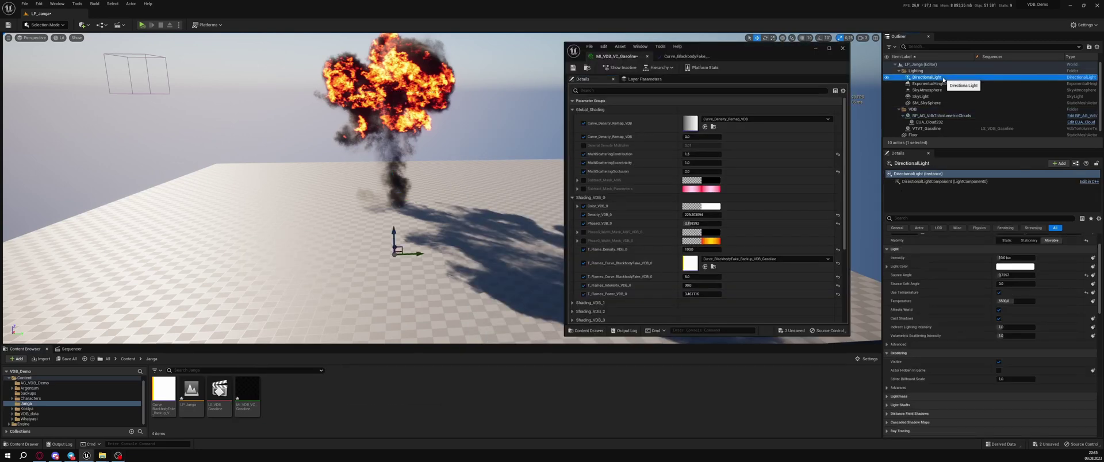
click(941, 115)
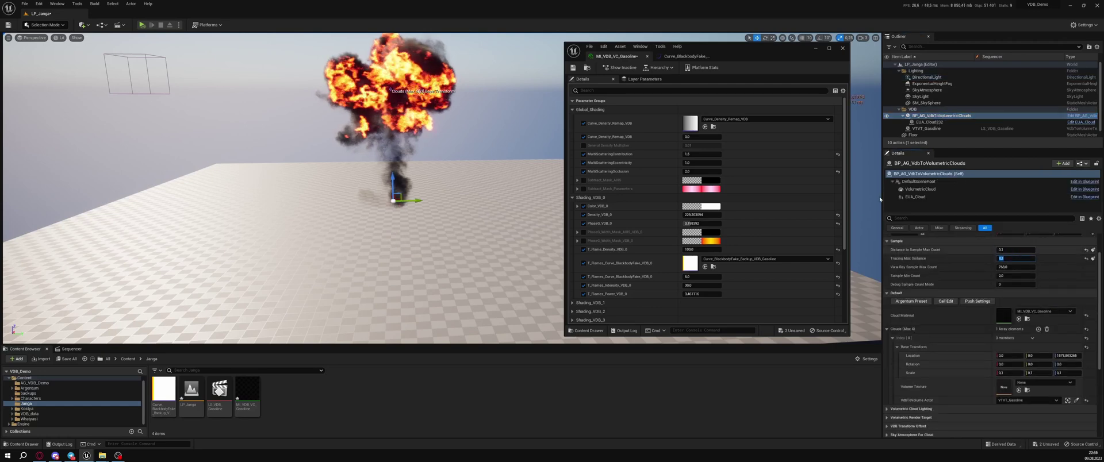
click(692, 285)
text(0)
key(Return)
right_drag(448, 230, 436, 178)
click(71, 349)
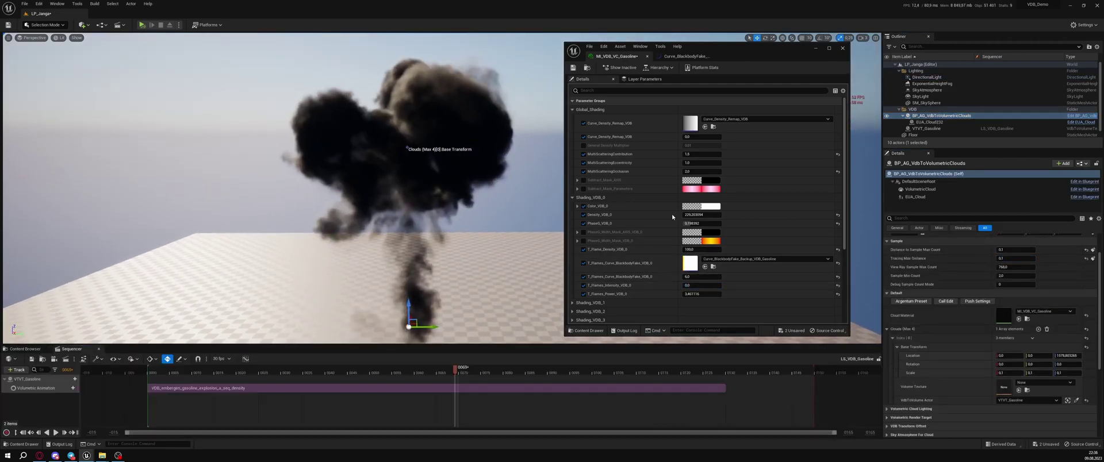
drag(697, 215, 694, 215)
Step: Open the density remap curve and examine each of its colour channels separately
double_click(690, 123)
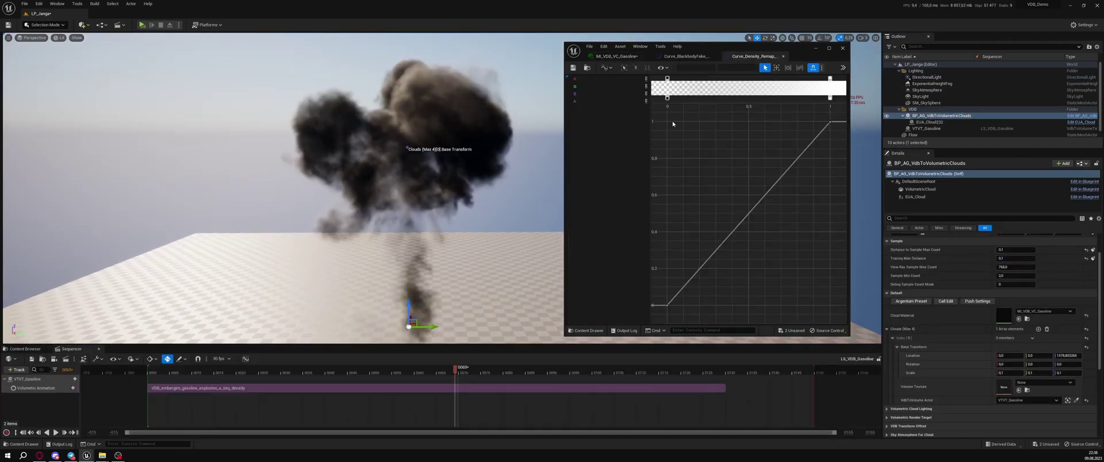
click(646, 86)
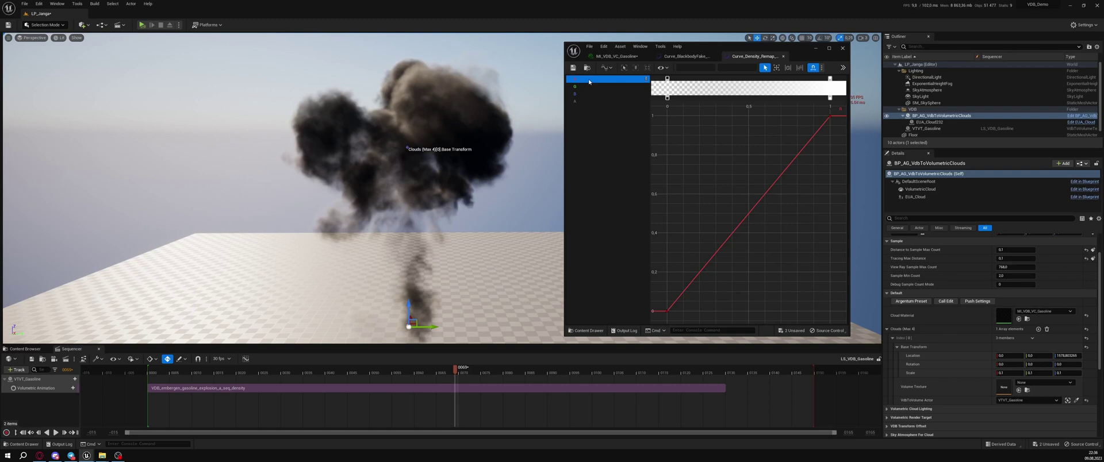
click(587, 87)
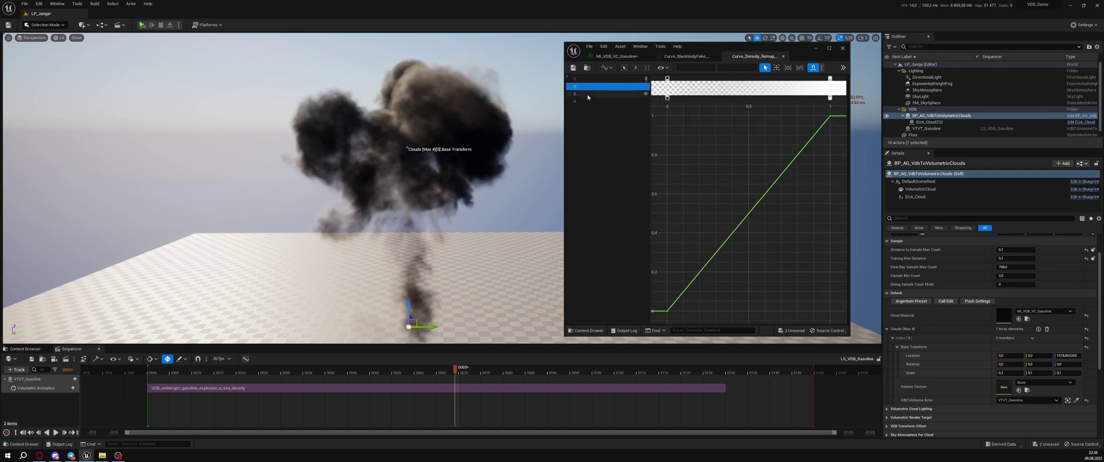
click(588, 95)
click(588, 102)
click(607, 80)
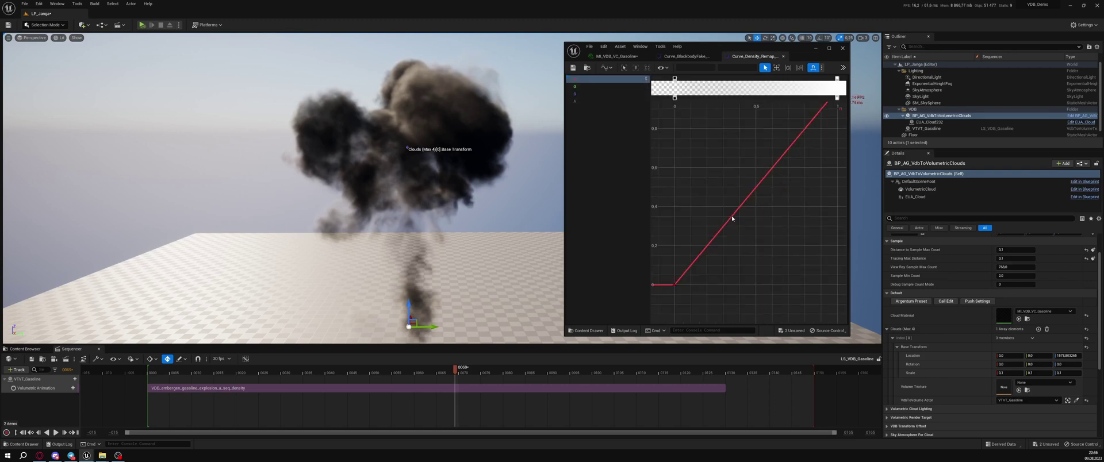
Step: Add keys along the red channel of the density remap curve and set one to time 0.8 and value 0.75
middle_click(731, 217)
text(0.8)
key(Tab)
text(0.75)
key(Return)
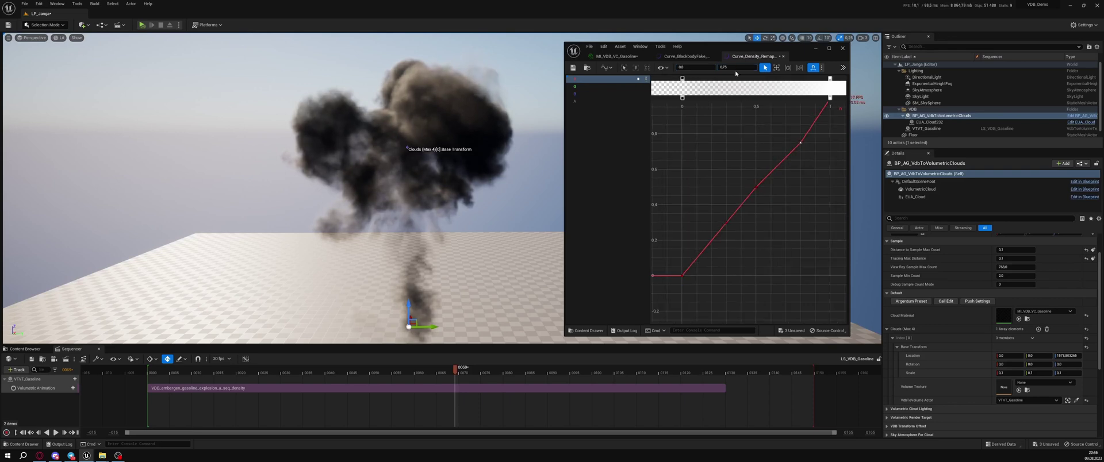
Step: Widen the curve editor and try reshaping the red density curve, raising the key at 0.4 to about 1
right_drag(745, 206, 732, 233)
drag(850, 124, 967, 124)
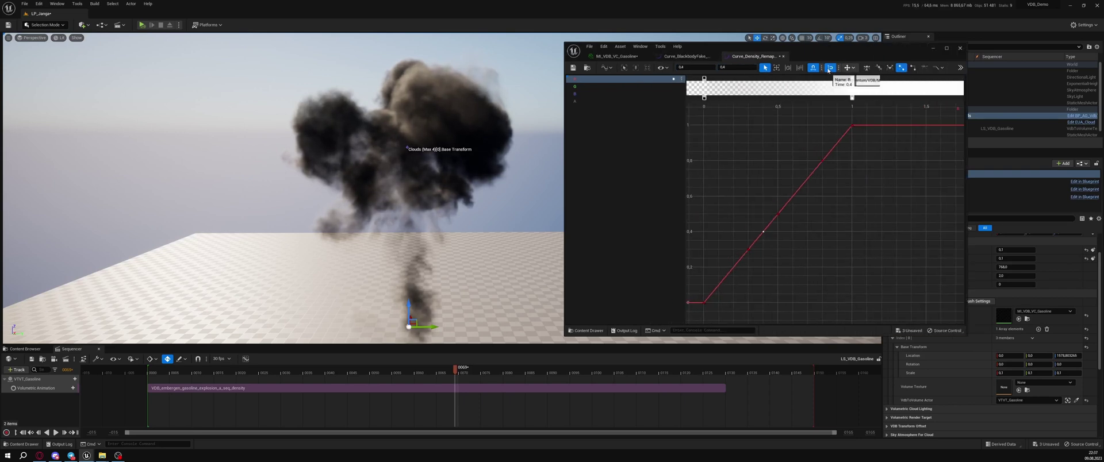
drag(763, 231, 758, 119)
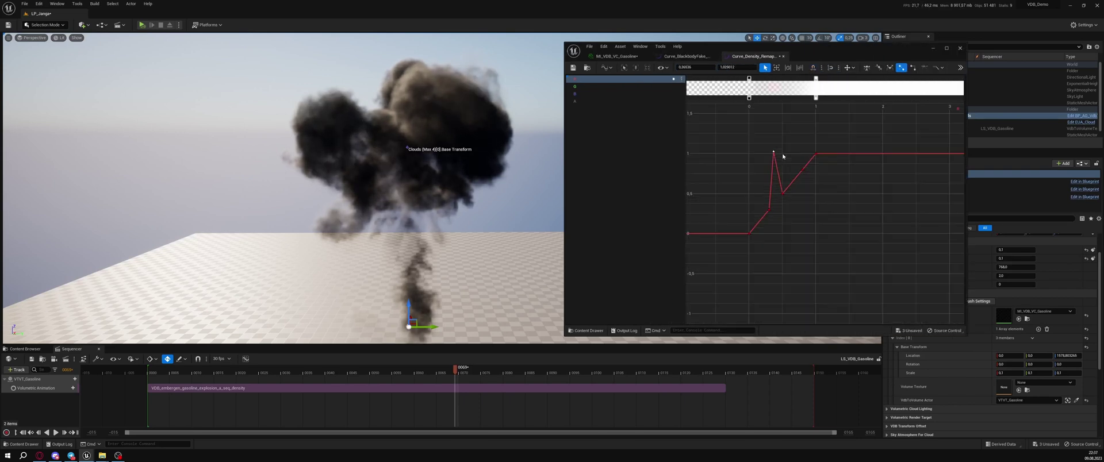
drag(760, 220, 754, 127)
click(794, 182)
drag(794, 181, 796, 226)
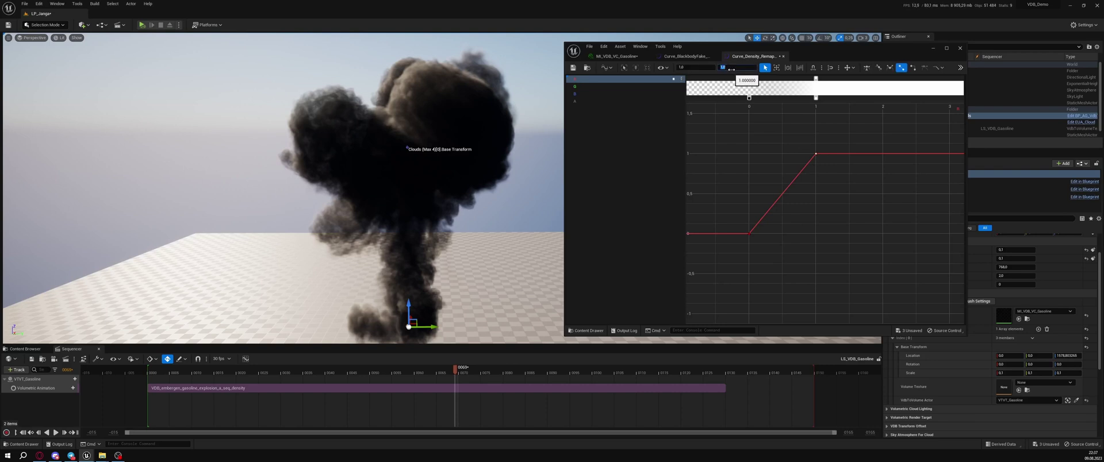
Step: Close the density remap curve and view the curve assets available for Curve_Density_Remap_VDB in MI_VDB_VC_Gasoline
click(782, 56)
click(793, 120)
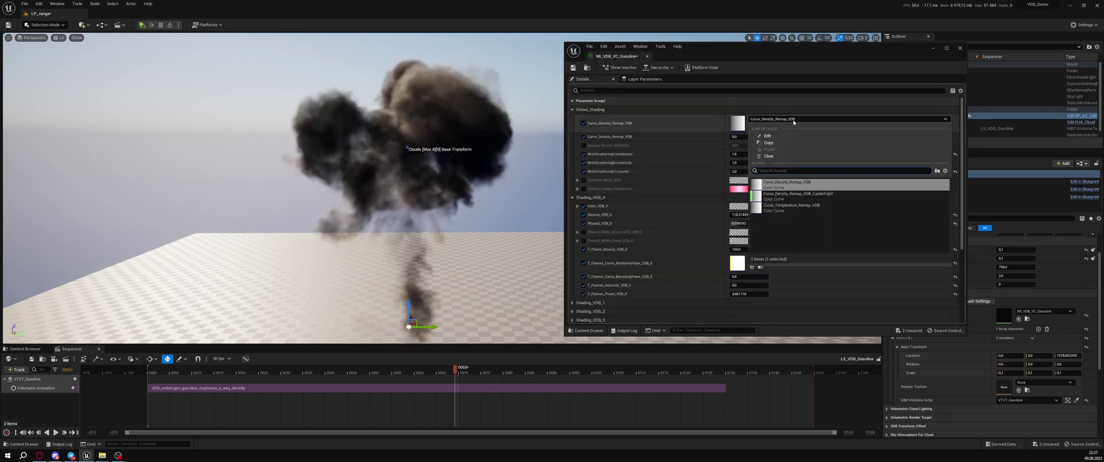
click(793, 121)
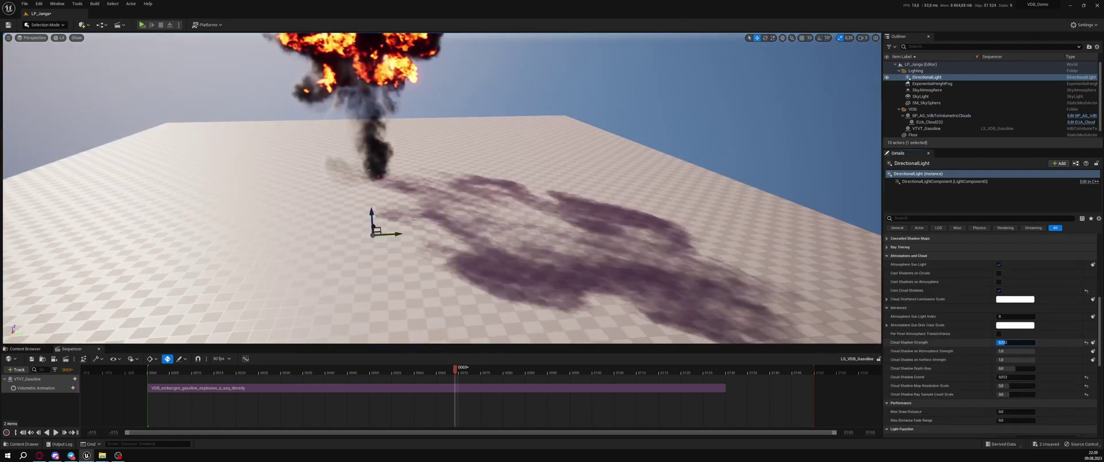
Step: Raise the directional light's Cloud Shadow Strength to darken the explosion's shadow on the floor
drag(1005, 342, 1019, 343)
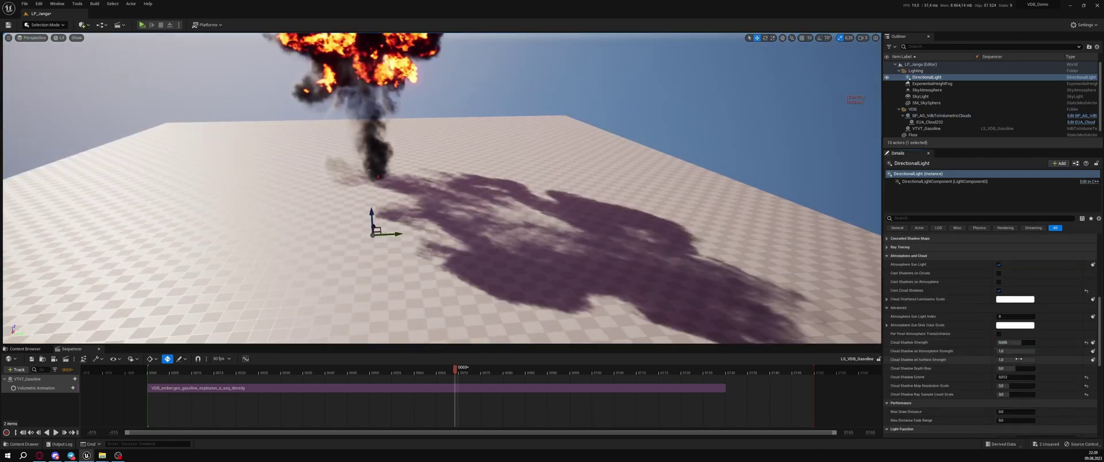
click(1017, 359)
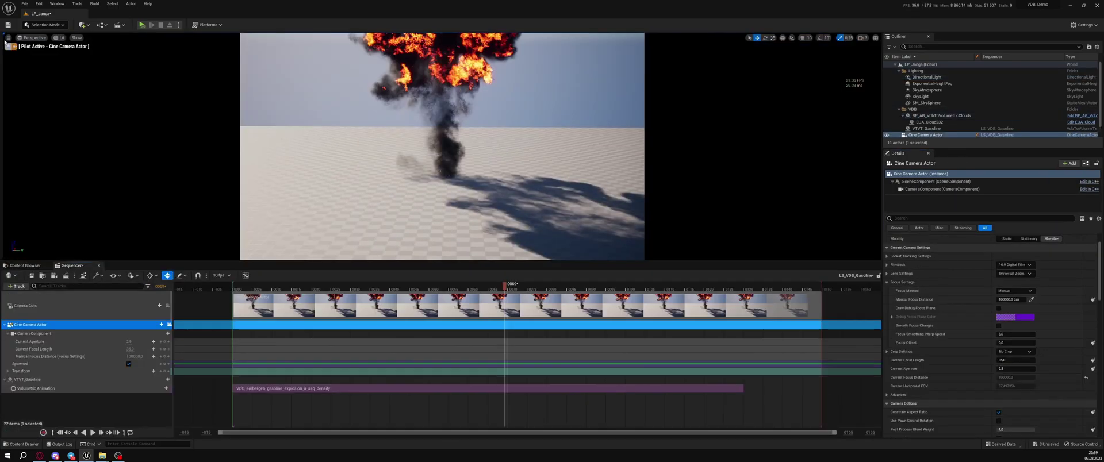
Step: Switch the piloted camera's viewport to the cinematic layout and search the console commands for "volumetricre"
click(35, 40)
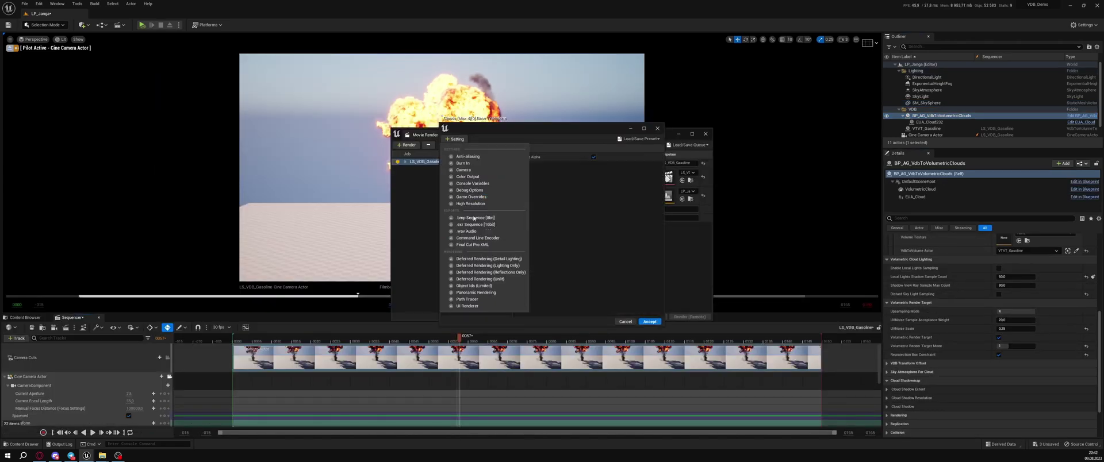
click(177, 443)
text(volumetricre)
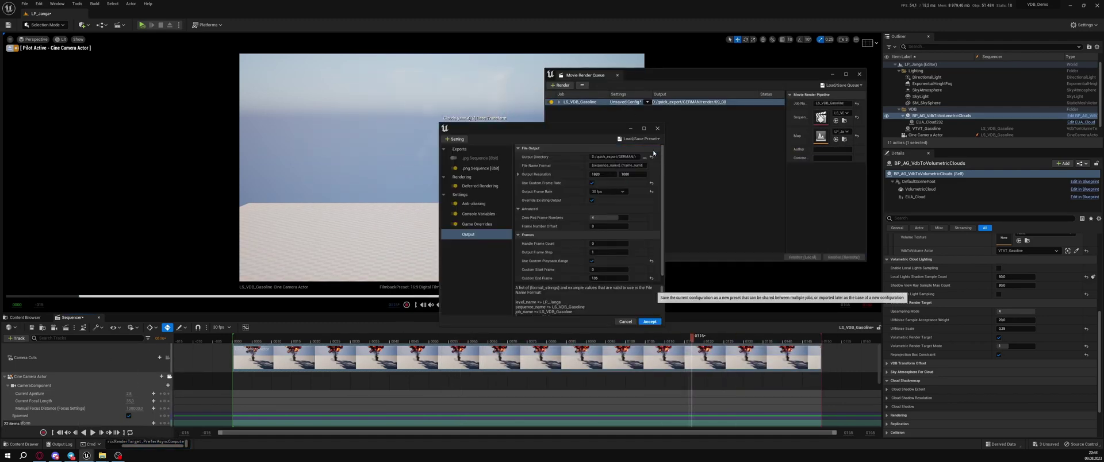
Step: Save the LS_VDB_Gasoline render configuration as a preset named MRQ_VDB_JangaFX_Gasoline in the Janga folder
click(653, 153)
double_click(608, 168)
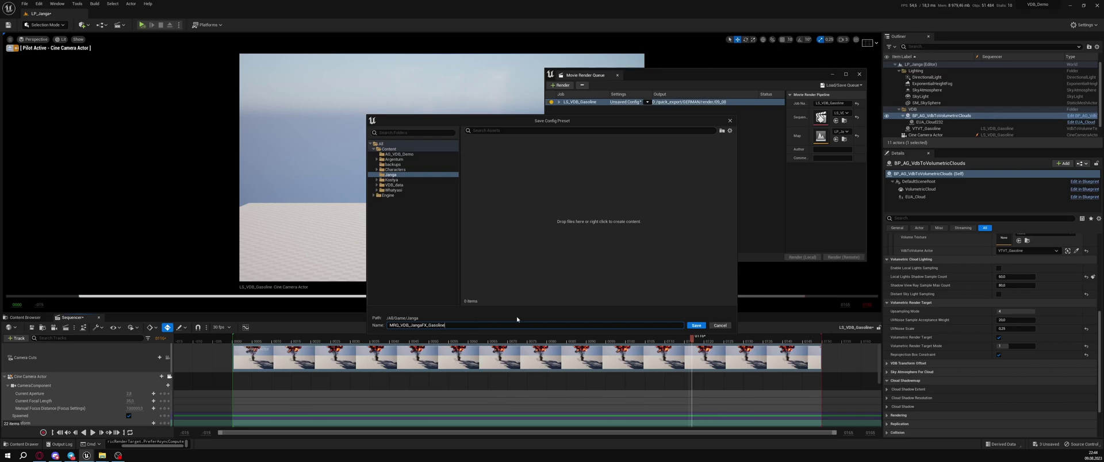
click(697, 325)
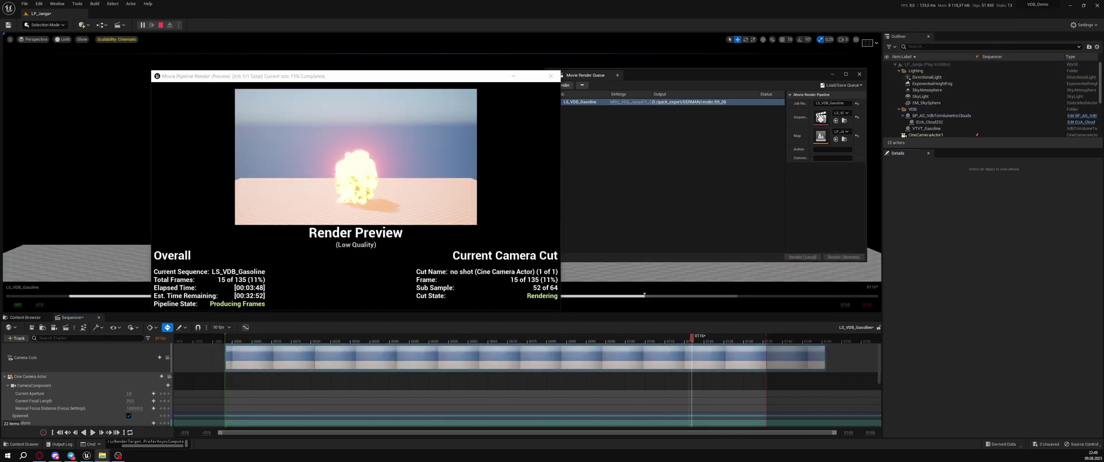